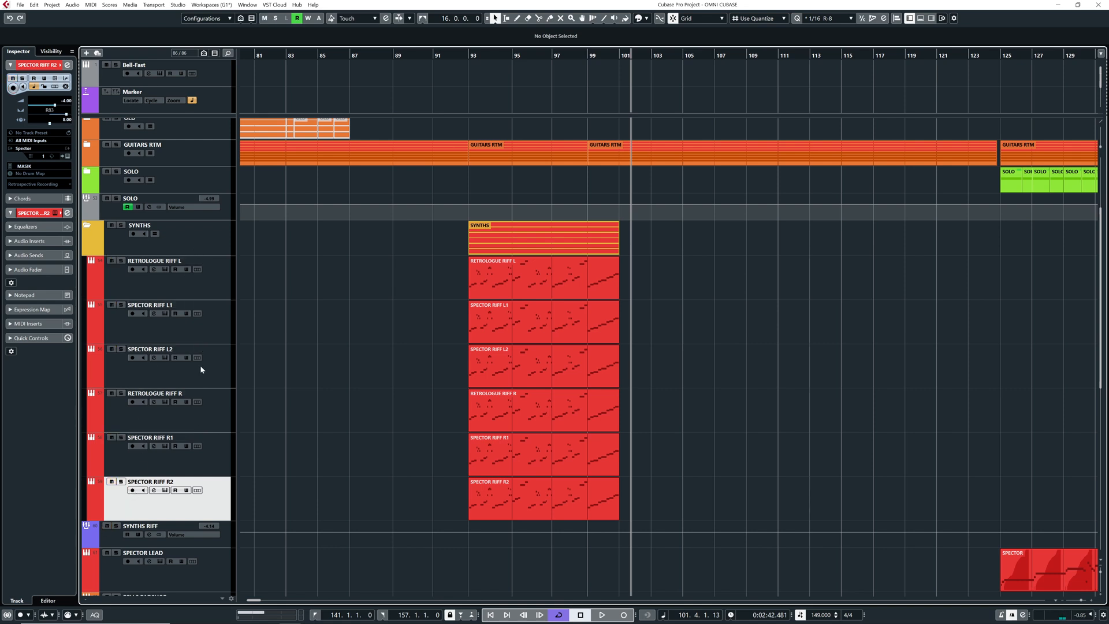
# Solo the SYNTHS RIFF group and listen to the riff from bar 93
pyautogui.click(116, 526)
pyautogui.click(466, 55)
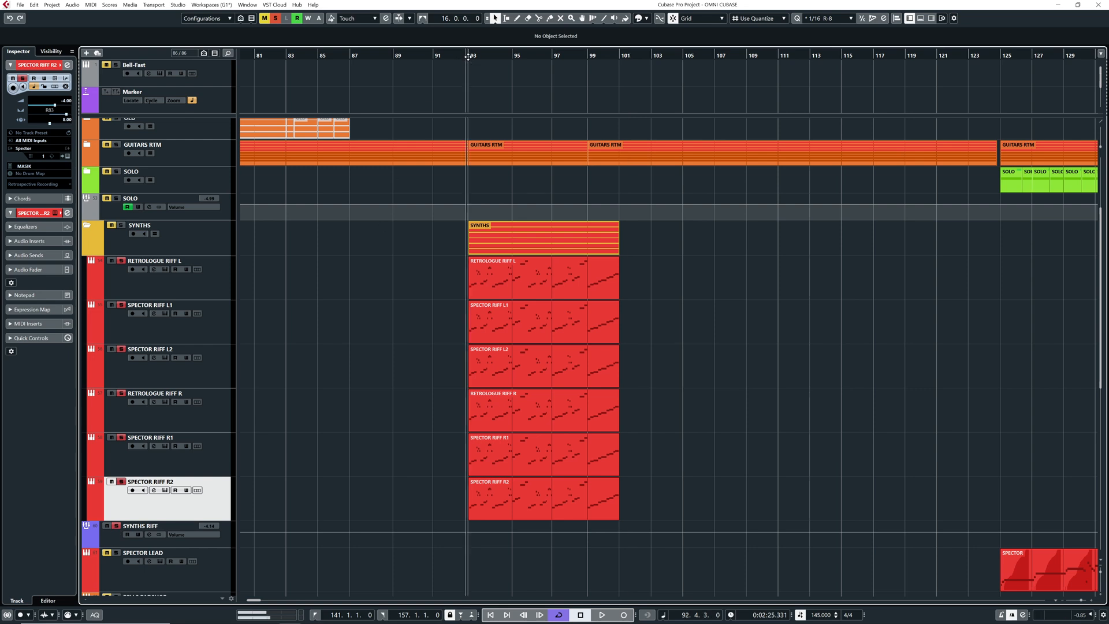
pyautogui.press('space')
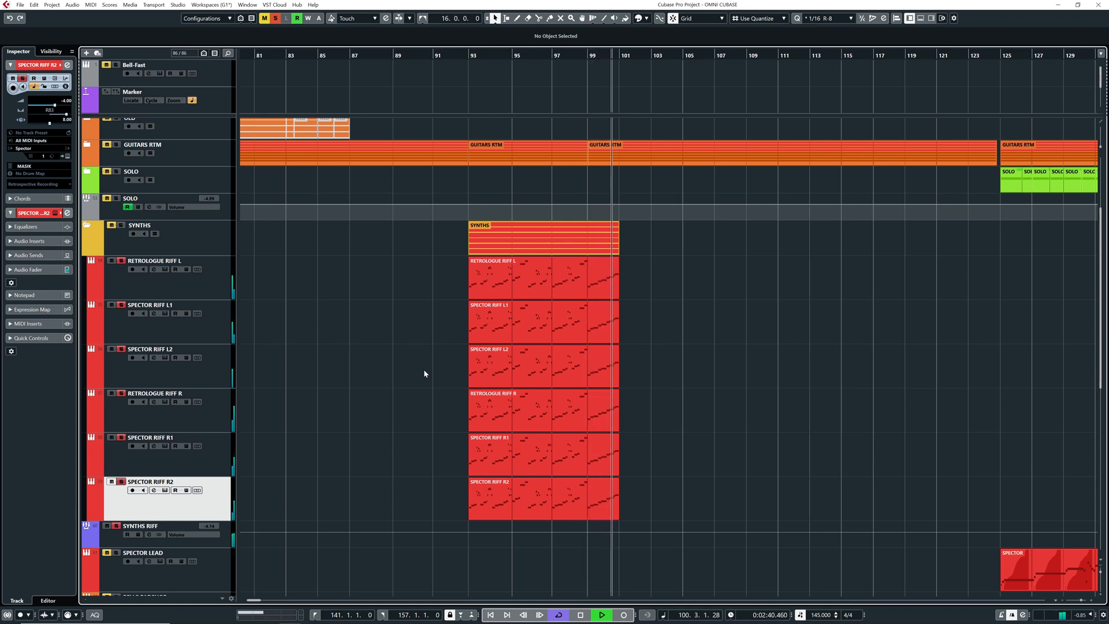
pyautogui.press('space')
# Play the full mix from bar 93, muting and unmuting the SYNTHS RIFF group to compare the section with and without it
pyautogui.click(462, 57)
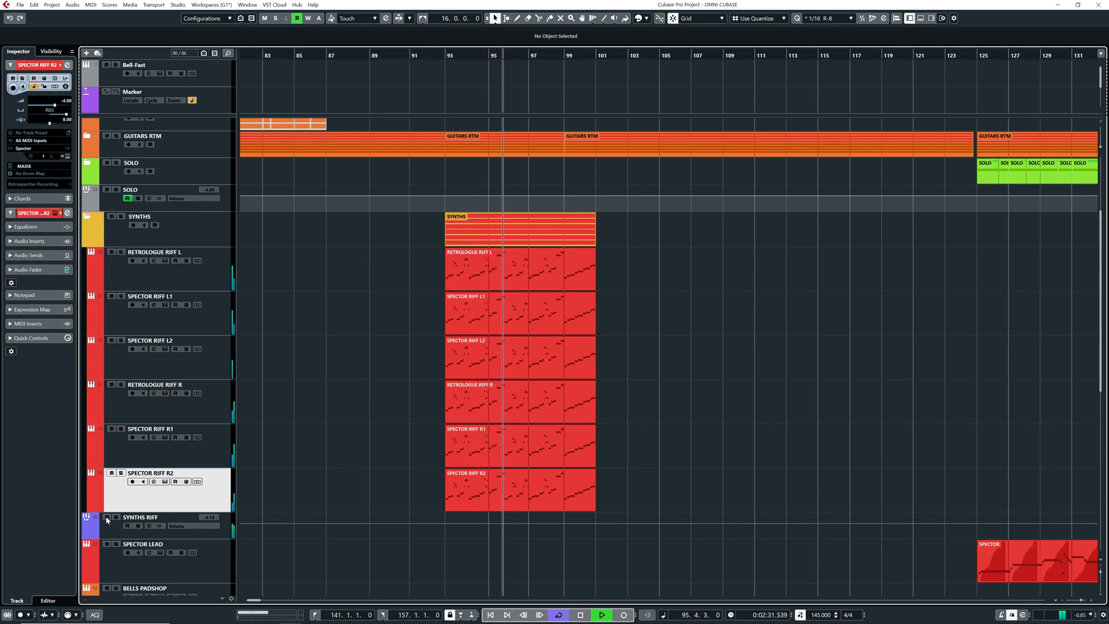
pyautogui.click(106, 519)
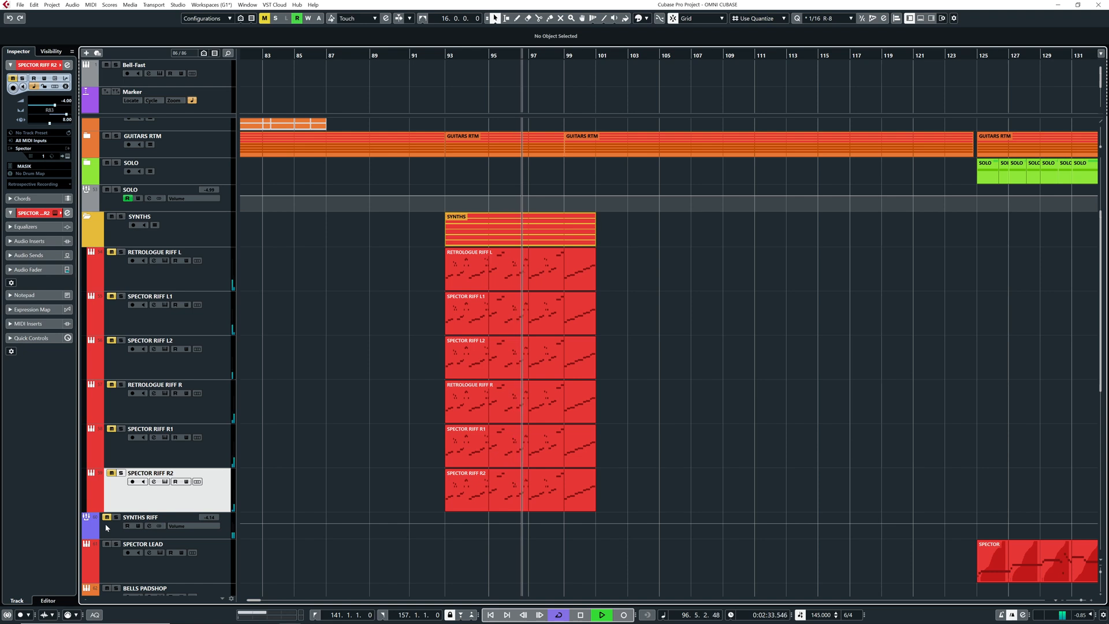
pyautogui.click(107, 518)
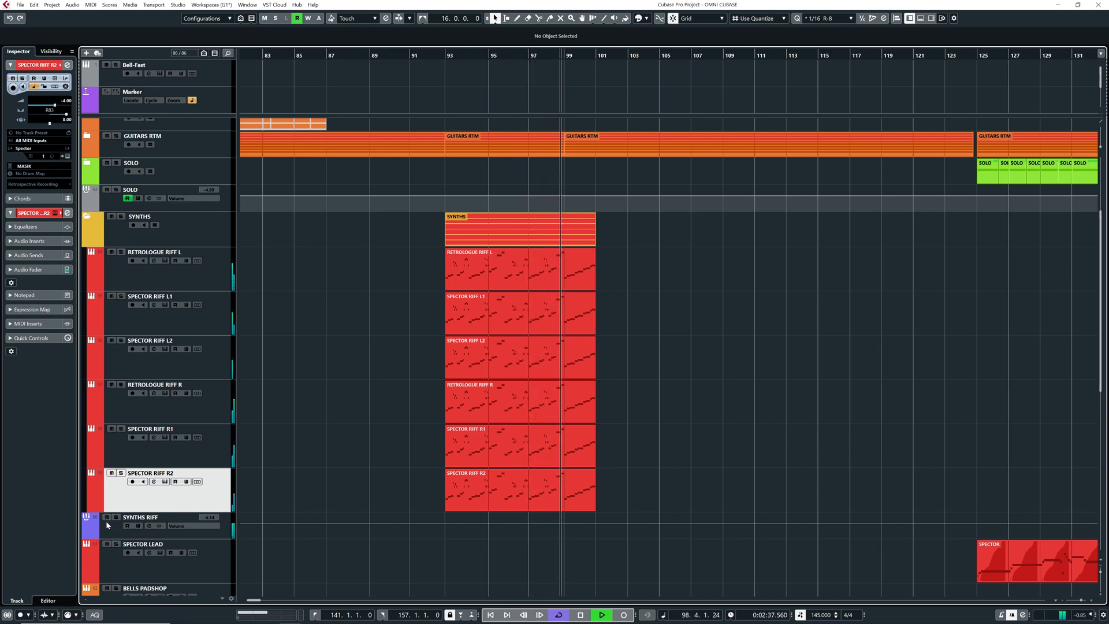
pyautogui.click(106, 518)
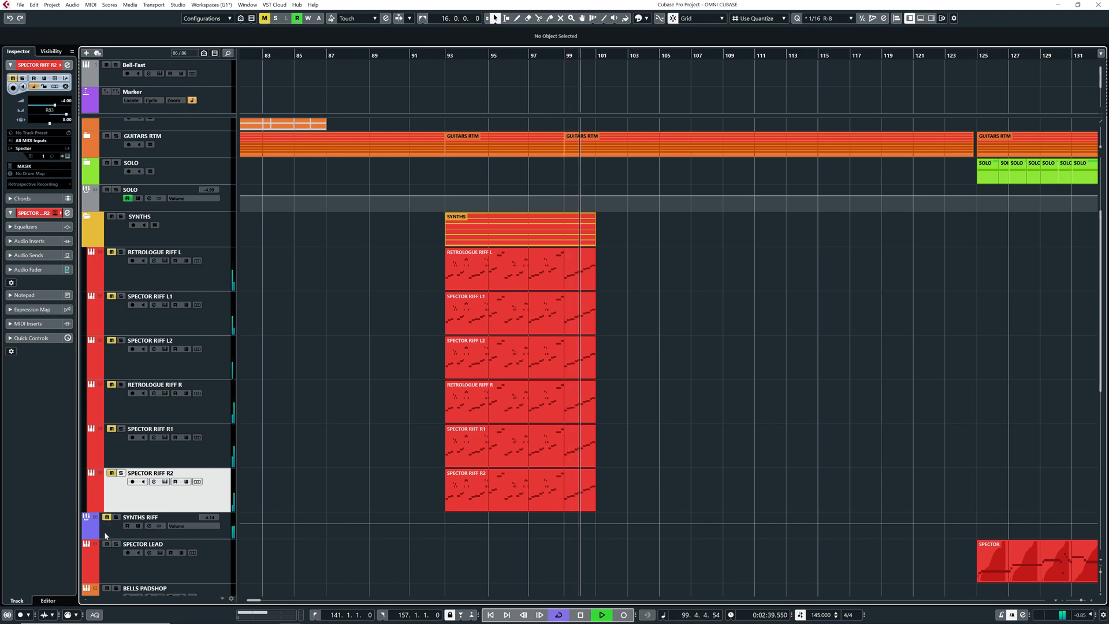
pyautogui.click(108, 518)
pyautogui.press('space')
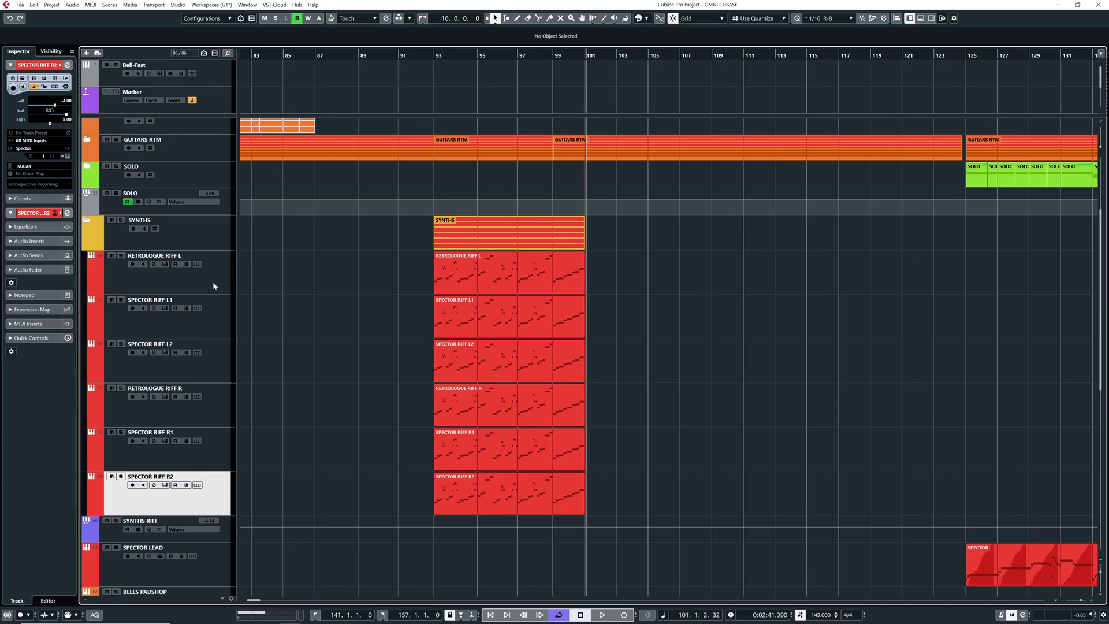
# Reorder the riff tracks into left/right pairs: SPECTOR RIFF L1, R1, L2, R2, followed by RETROLOGUE RIFF L and R
pyautogui.click(207, 284)
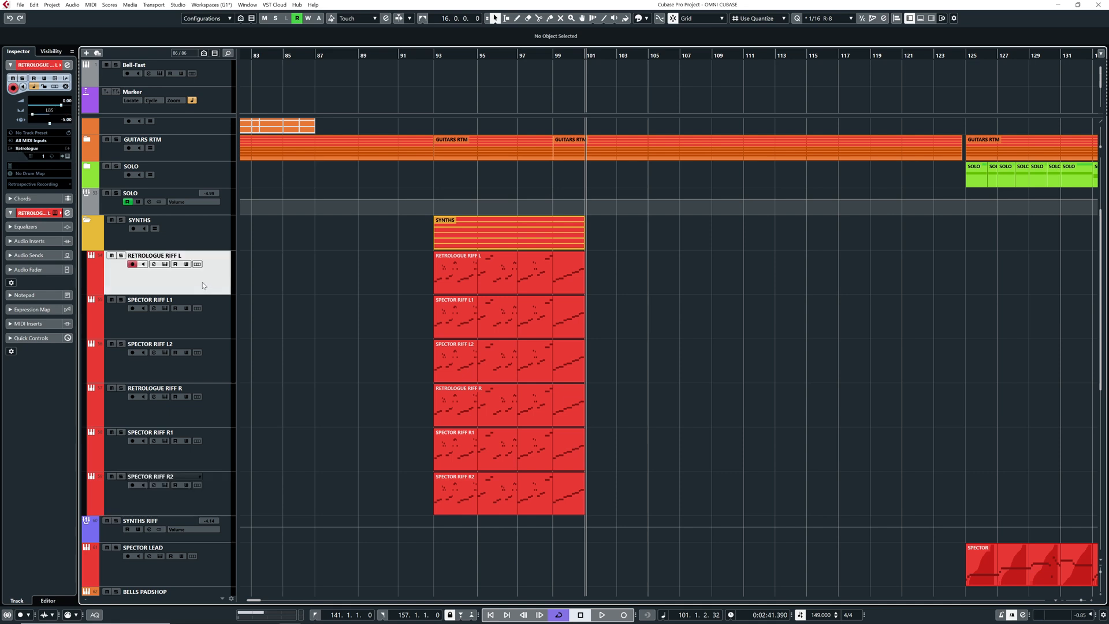
pyautogui.keyDown('ctrl'); pyautogui.click(213, 418); pyautogui.keyUp('ctrl')
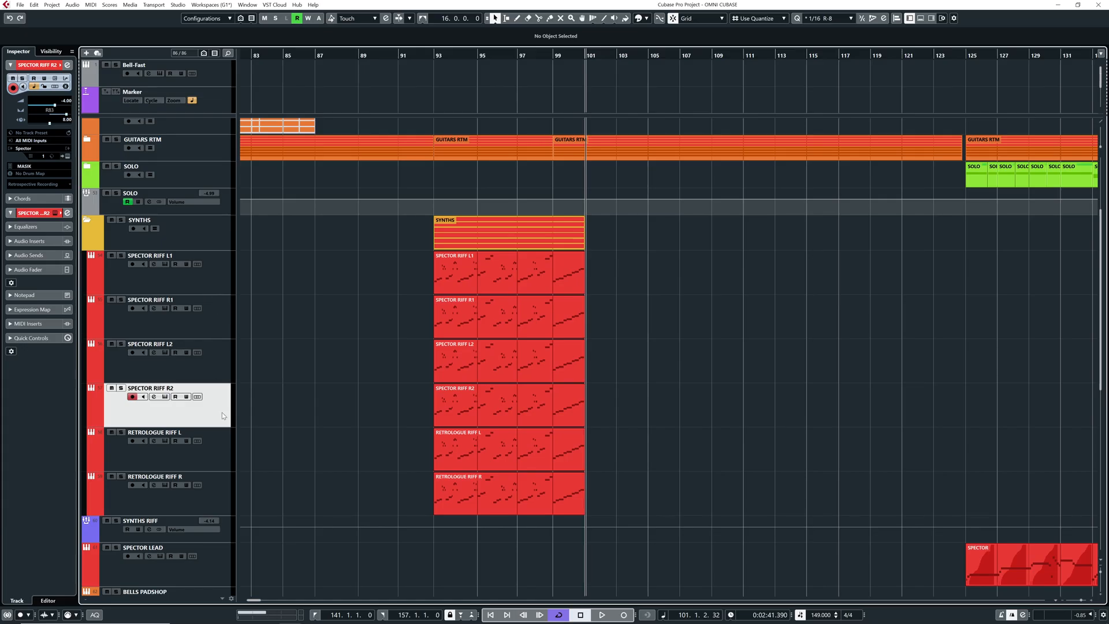
# Solo SPECTOR RIFF L1 and R1 and listen to the pair from bar 93
pyautogui.click(191, 283)
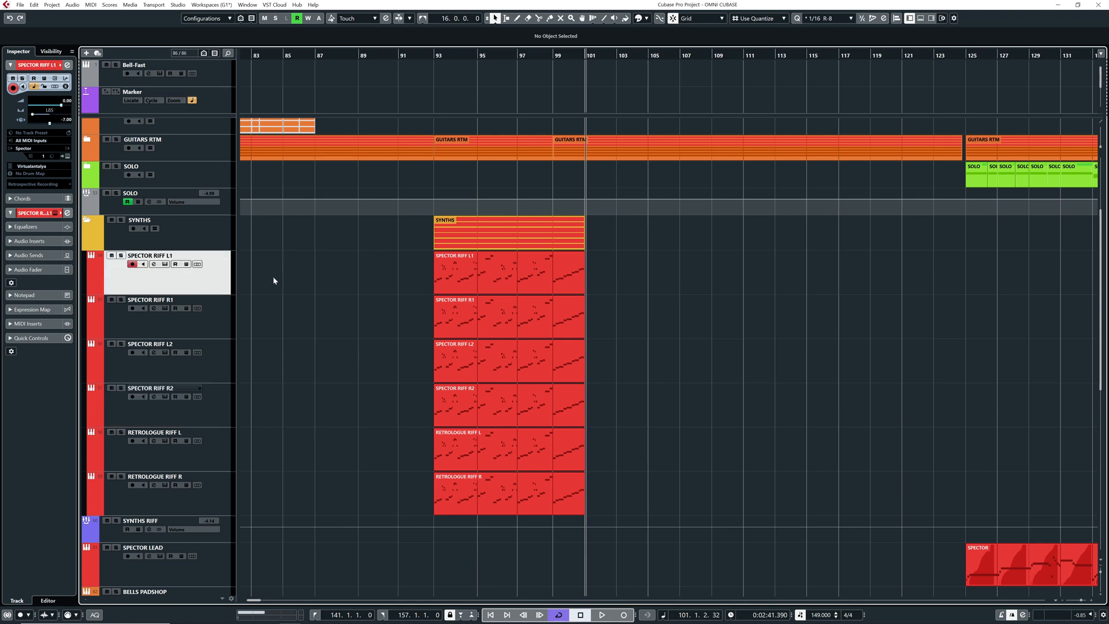
pyautogui.click(434, 54)
pyautogui.press('space')
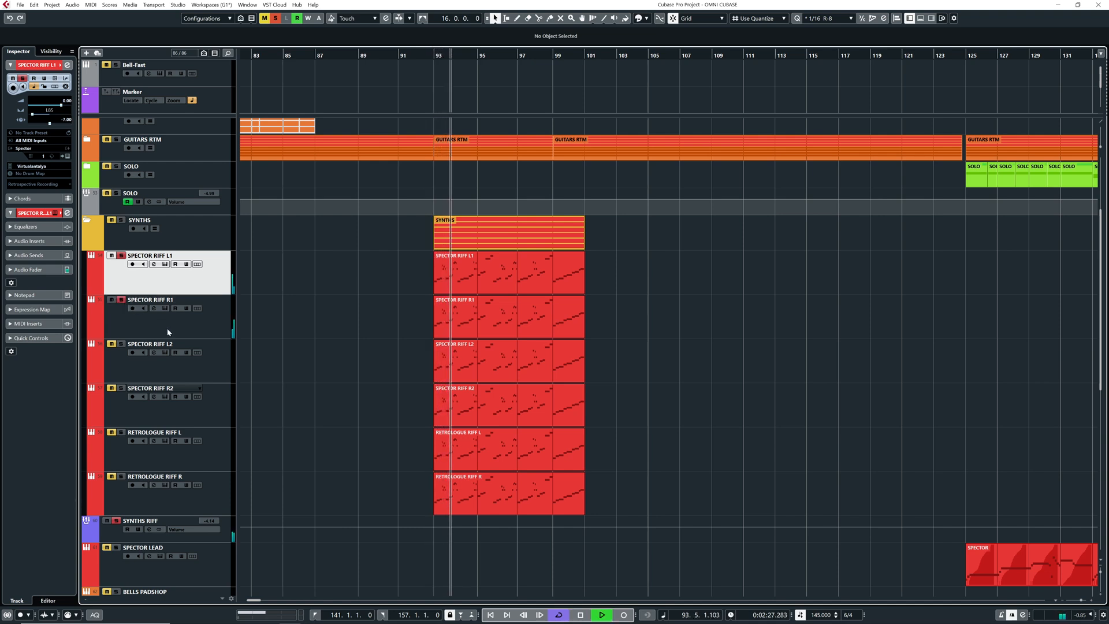
pyautogui.press('space')
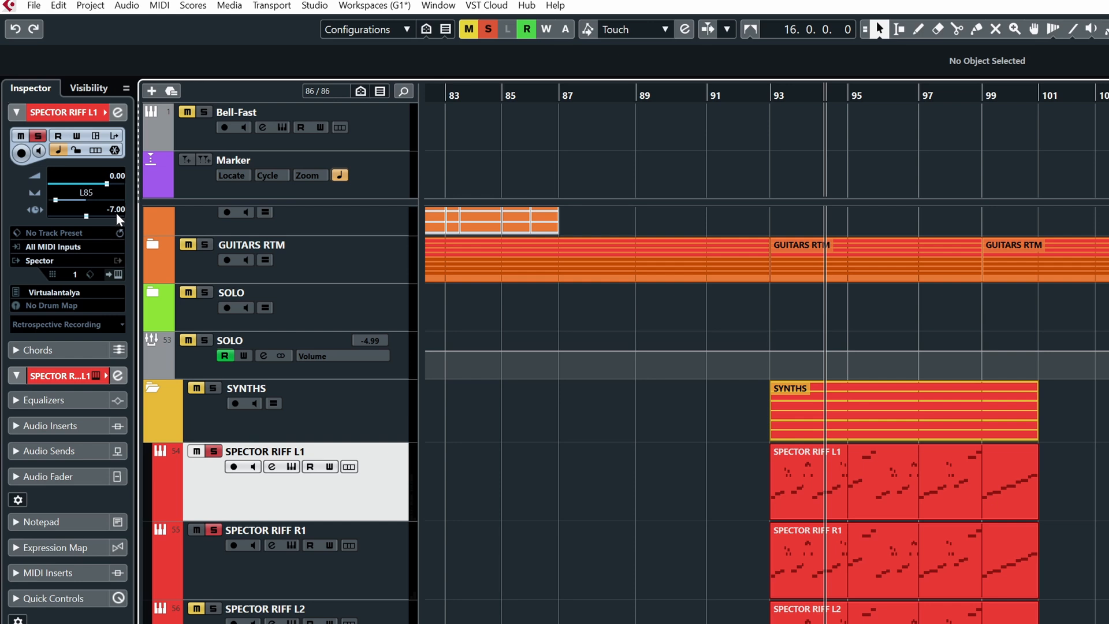
# Review the volume, pan and delay settings of the other SPECTOR and RETROLOGUE riff tracks one by one
pyautogui.click(356, 580)
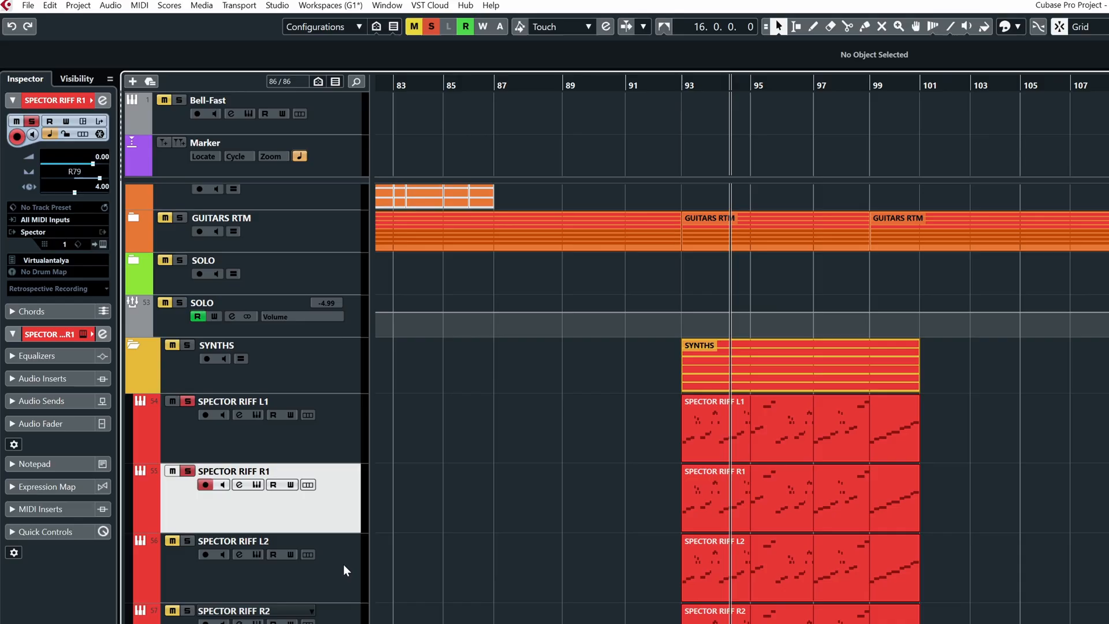
pyautogui.click(330, 555)
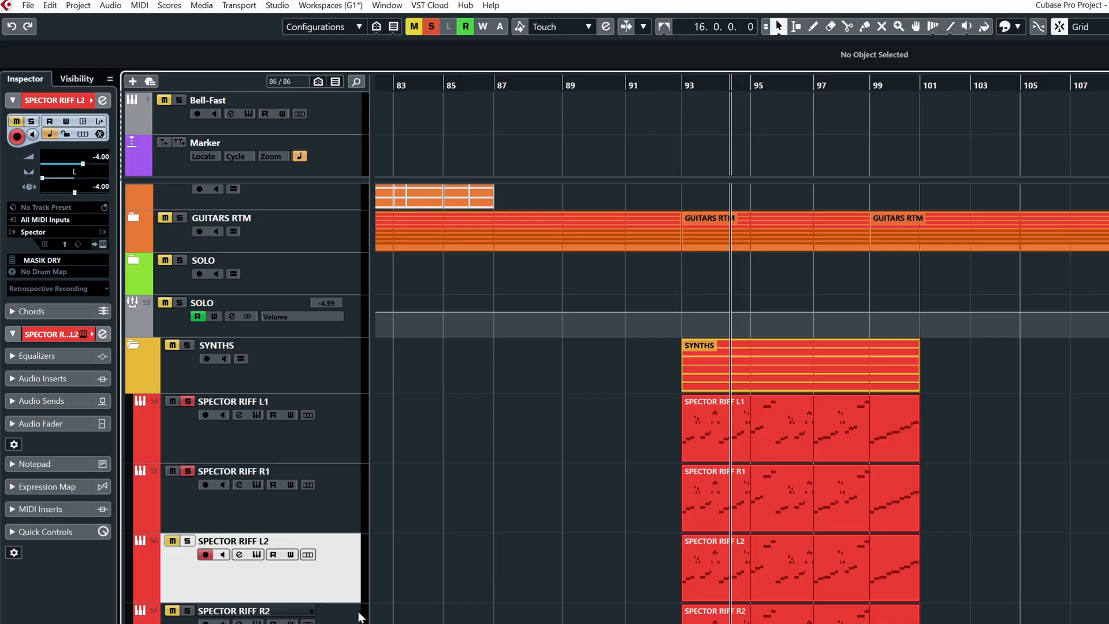
pyautogui.click(344, 619)
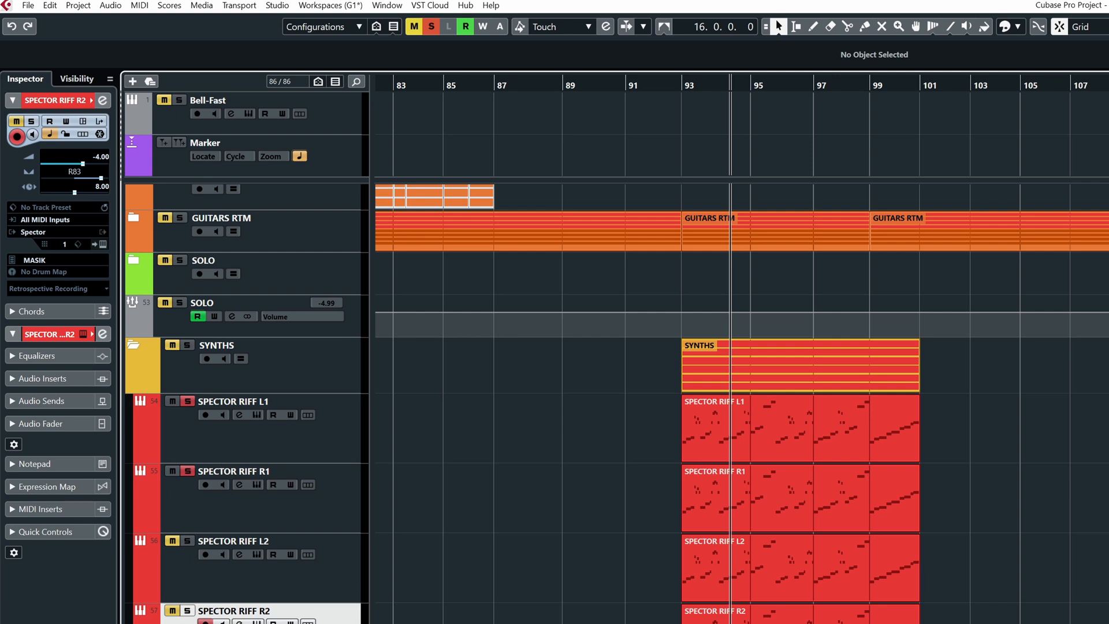
pyautogui.click(315, 623)
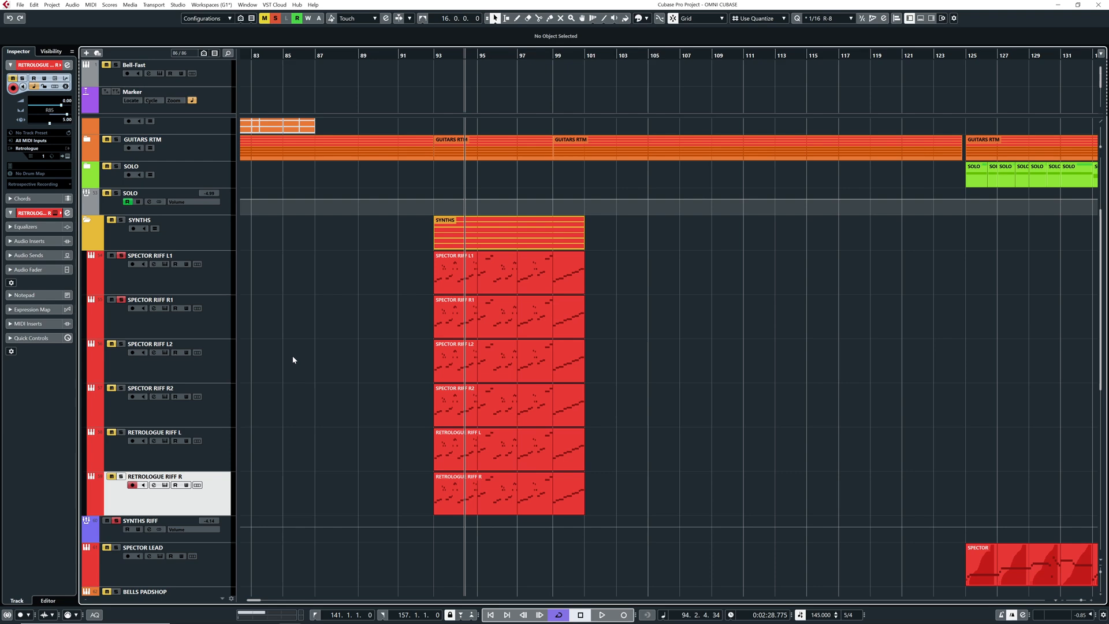
# Solo SPECTOR RIFF L2 and R2 and set the locators around their events from bar 93 to 101 during playback
pyautogui.click(118, 370)
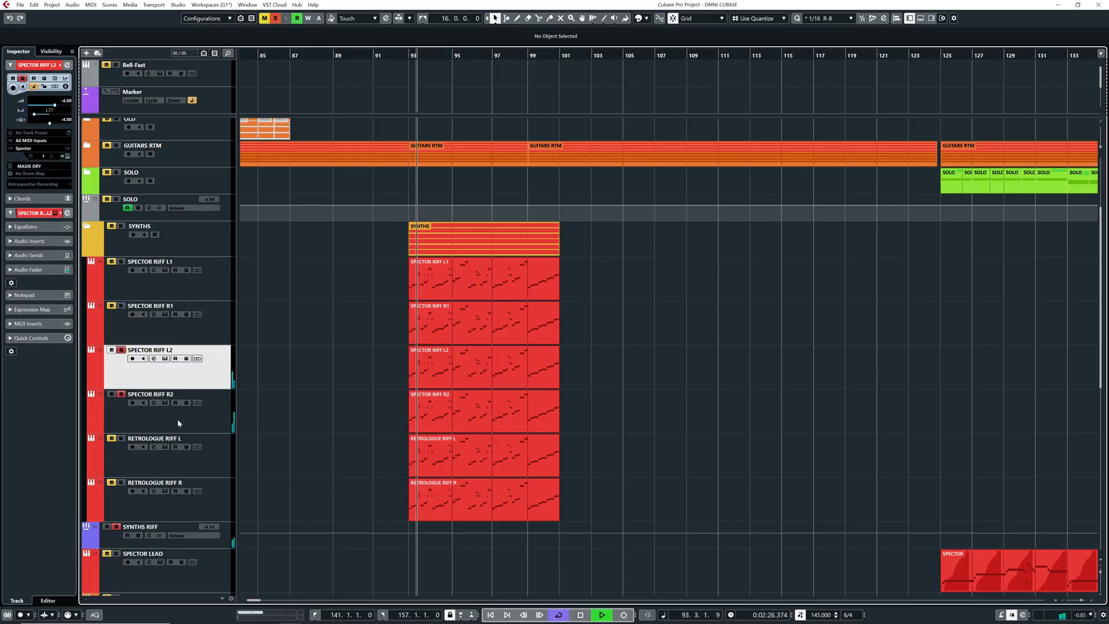
pyautogui.moveTo(371, 375); pyautogui.dragTo(461, 403)
pyautogui.press('p')
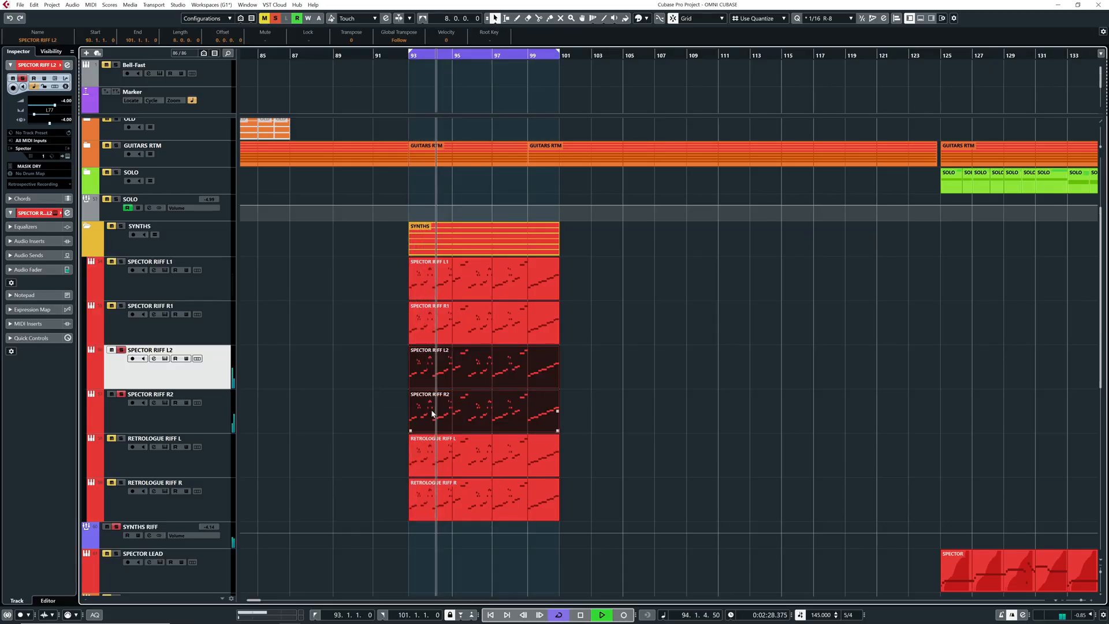
pyautogui.press('KP_Divide')
pyautogui.click(344, 367)
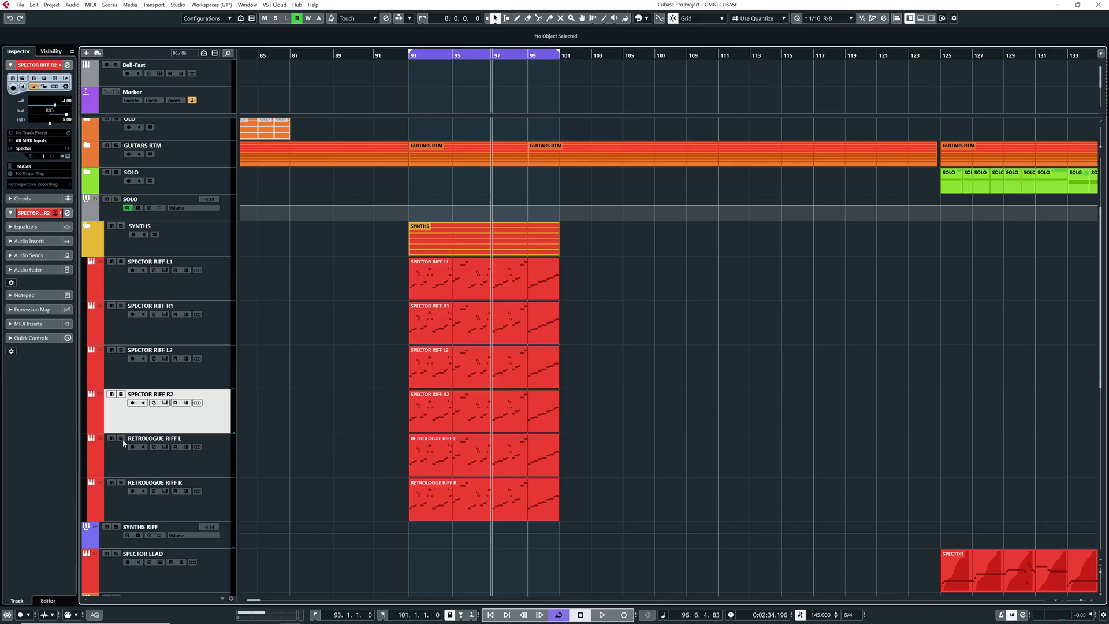
# Solo the RETROLOGUE RIFF L and R tracks, view the Retrologue synth settings of the left one and listen to the pair
pyautogui.click(121, 451)
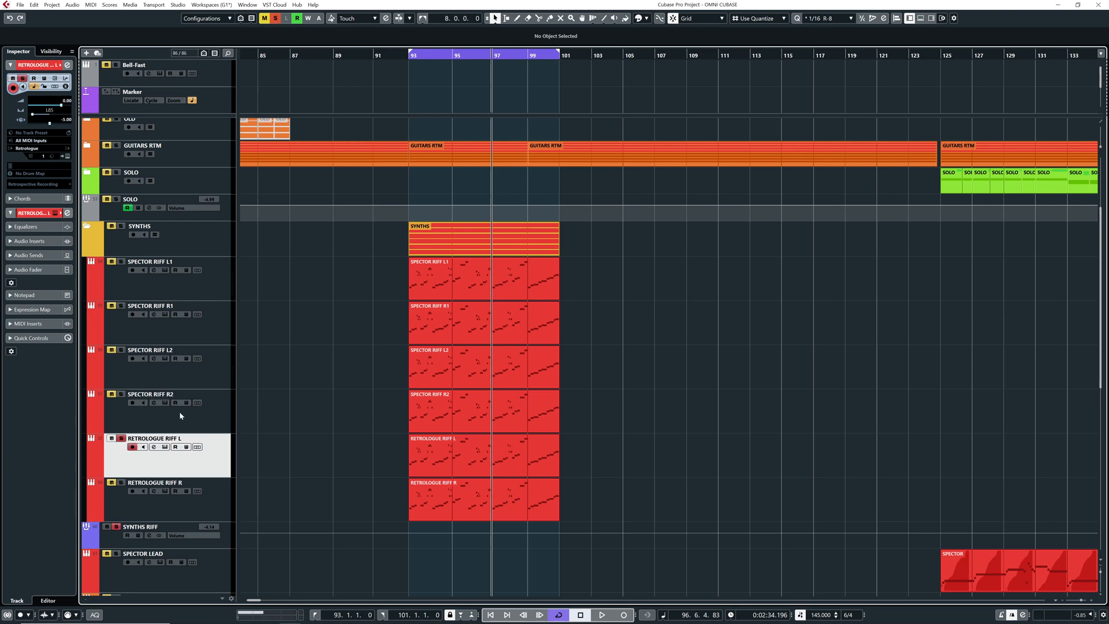
pyautogui.press('space')
pyautogui.click(67, 156)
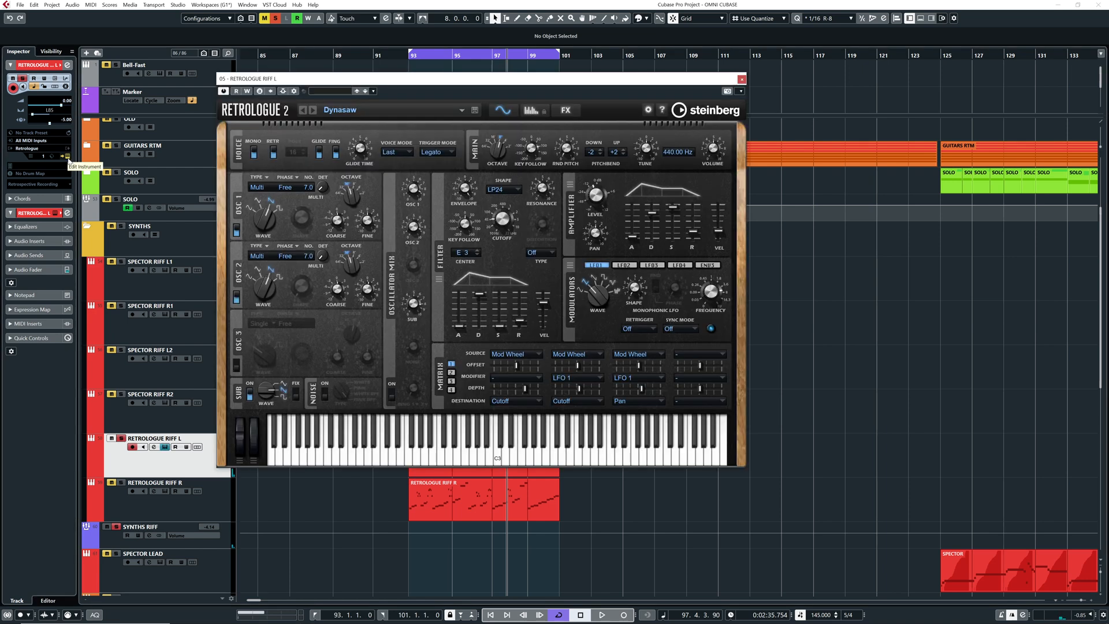
pyautogui.click(743, 81)
pyautogui.press('space')
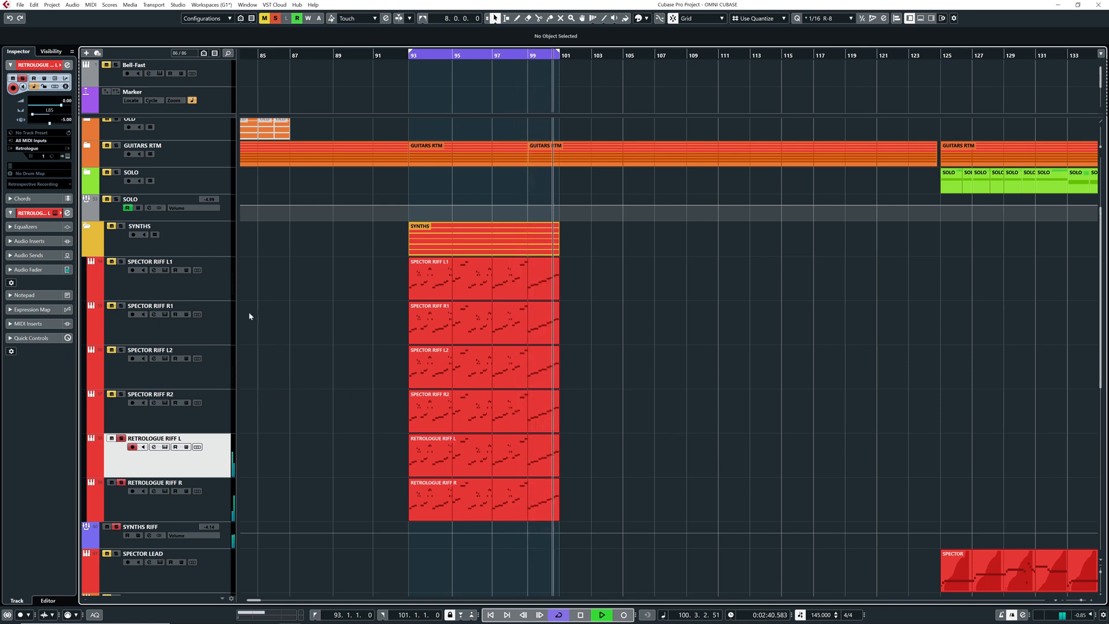
pyautogui.press('space')
# Listen to all six riff tracks soloed together from bar 93, with RETROLOGUE RIFF L disarmed for recording, and return to the start
pyautogui.click(408, 58)
pyautogui.press('space')
pyautogui.click(132, 446)
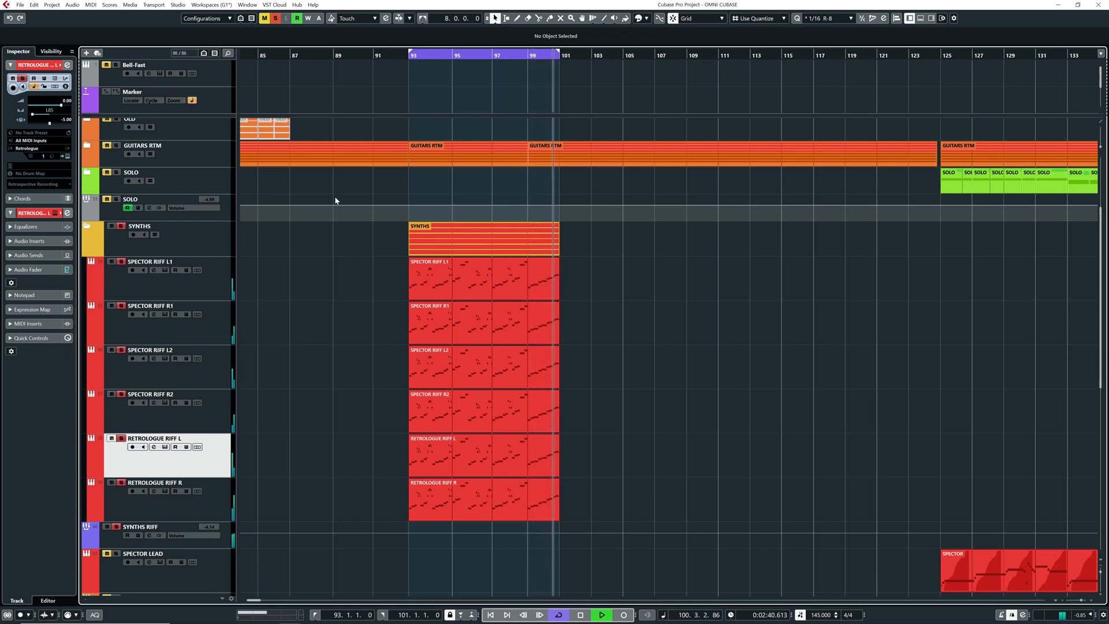
pyautogui.press('space')
pyautogui.click(406, 60)
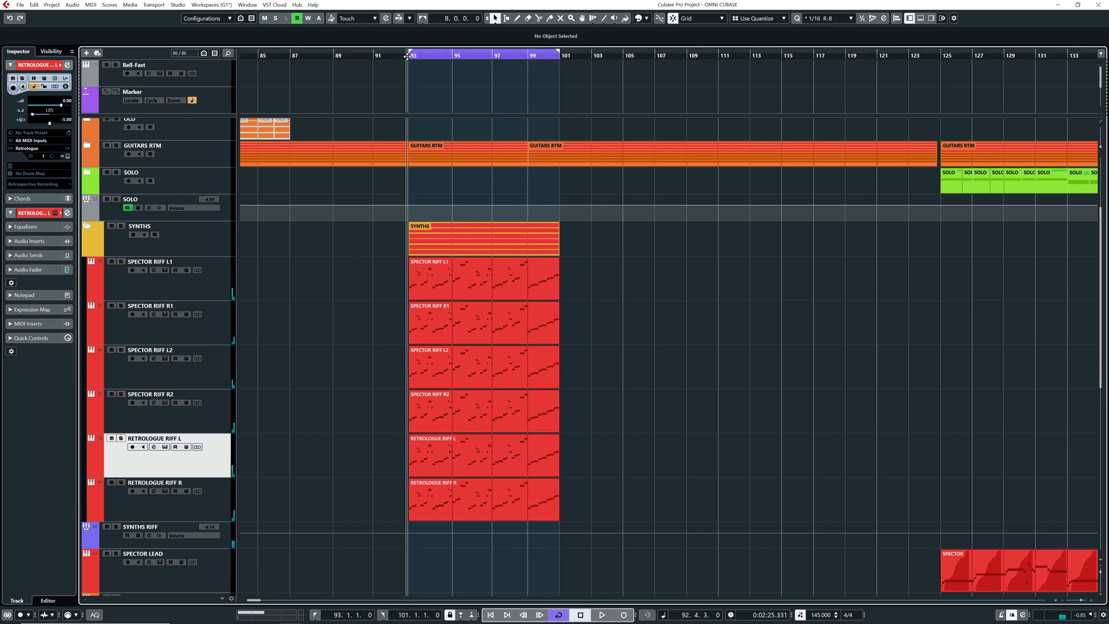
# Open the SYNTHS RIFF group's channel settings, move the window clear of its current place and play the group soloed through the equalizer
pyautogui.click(114, 542)
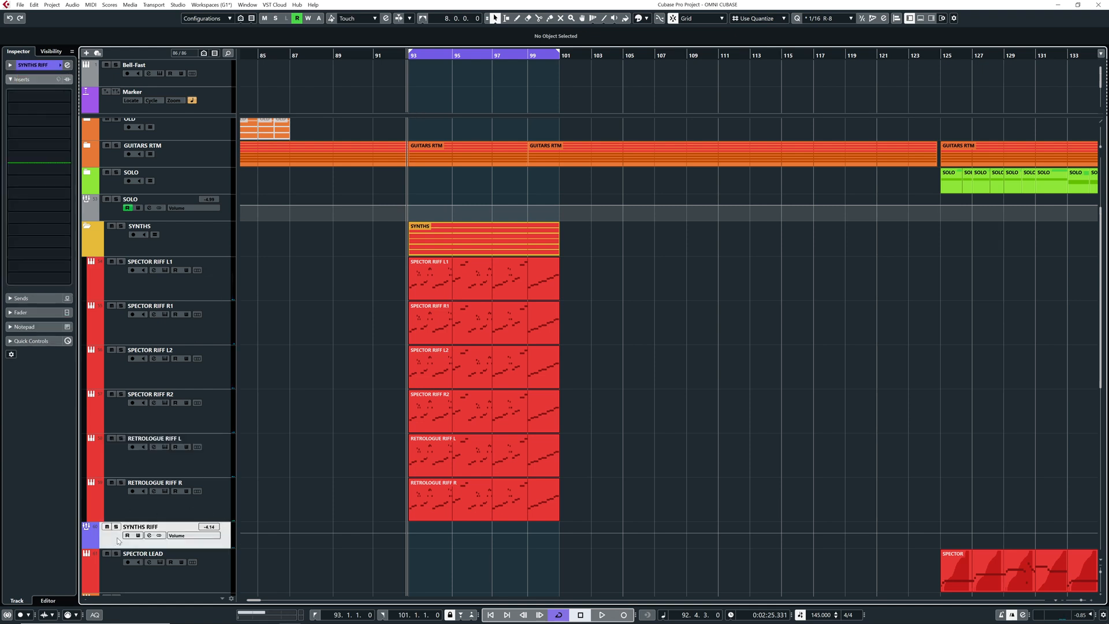
pyautogui.click(68, 66)
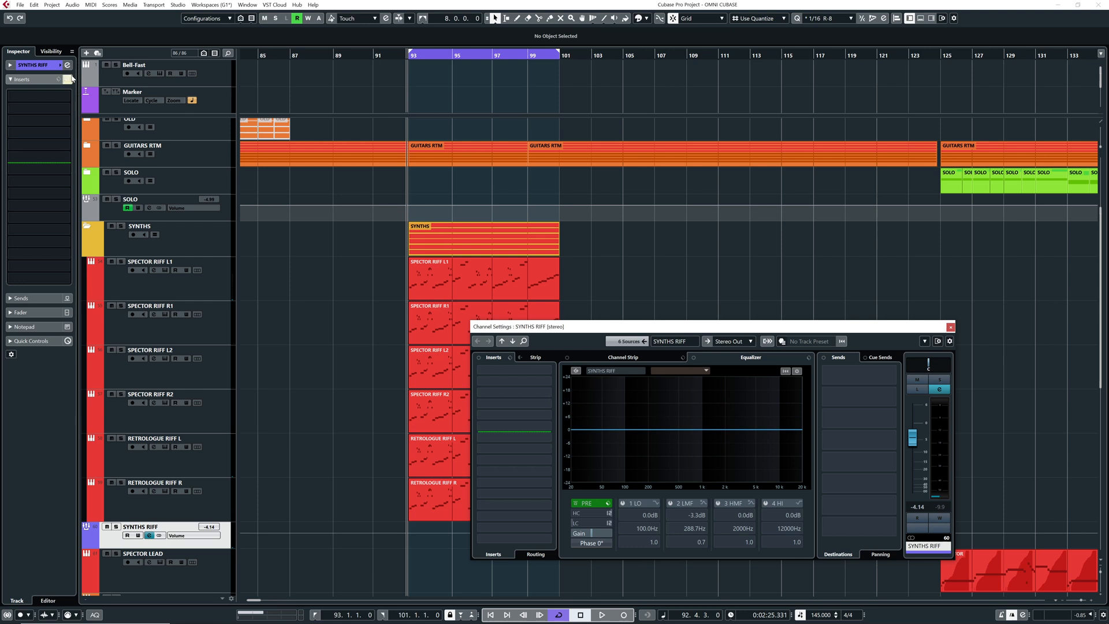
pyautogui.press('space')
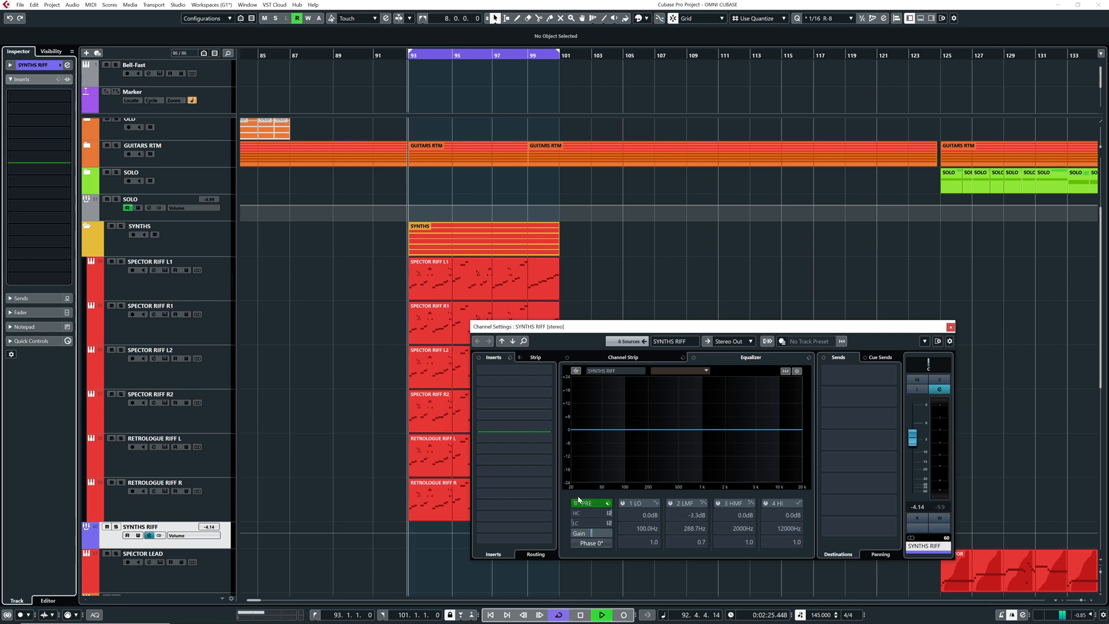
pyautogui.click(116, 526)
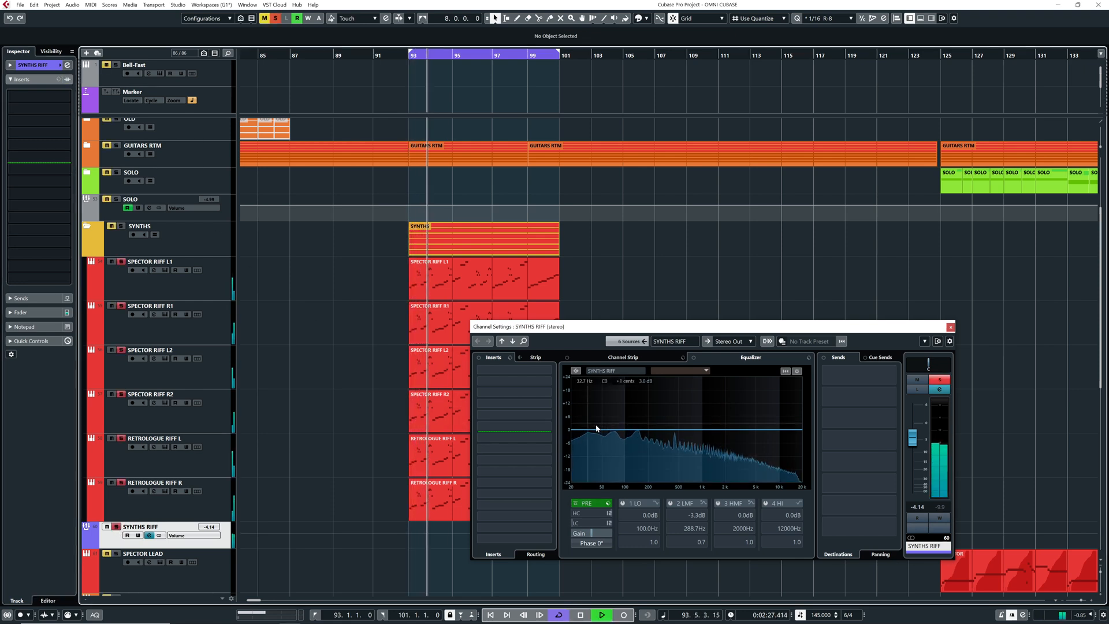
pyautogui.moveTo(585, 328); pyautogui.dragTo(491, 238)
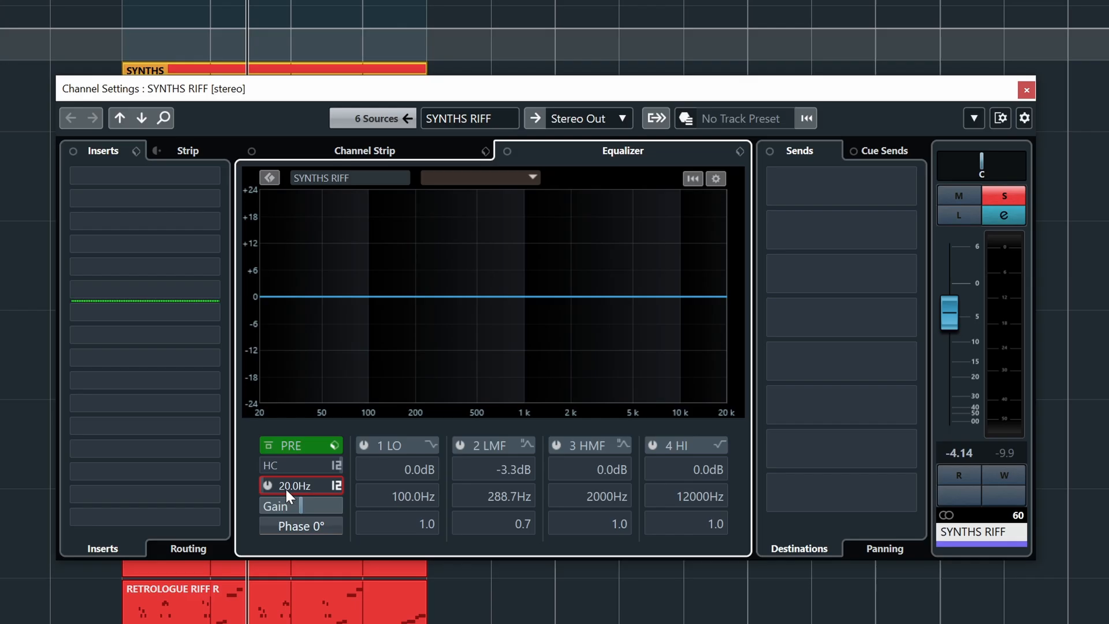
# Enable the low-cut filter on the SYNTHS RIFF channel at 91.3 Hz and listen to the filtered riff
pyautogui.click(287, 487)
pyautogui.moveTo(299, 487); pyautogui.dragTo(313, 486)
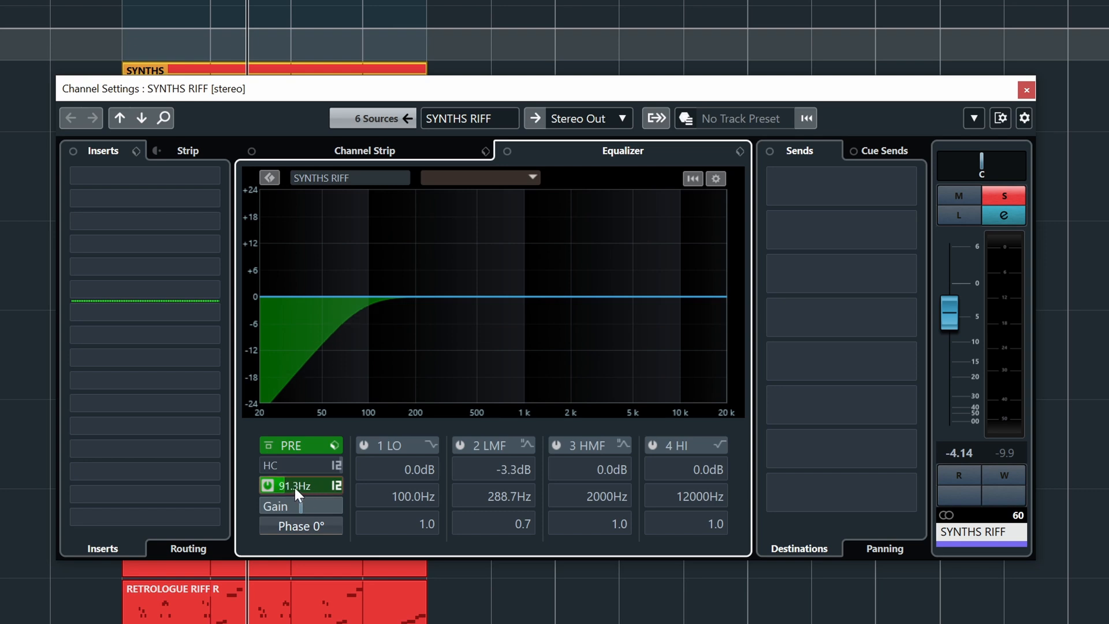
pyautogui.press('space')
pyautogui.moveTo(311, 466)
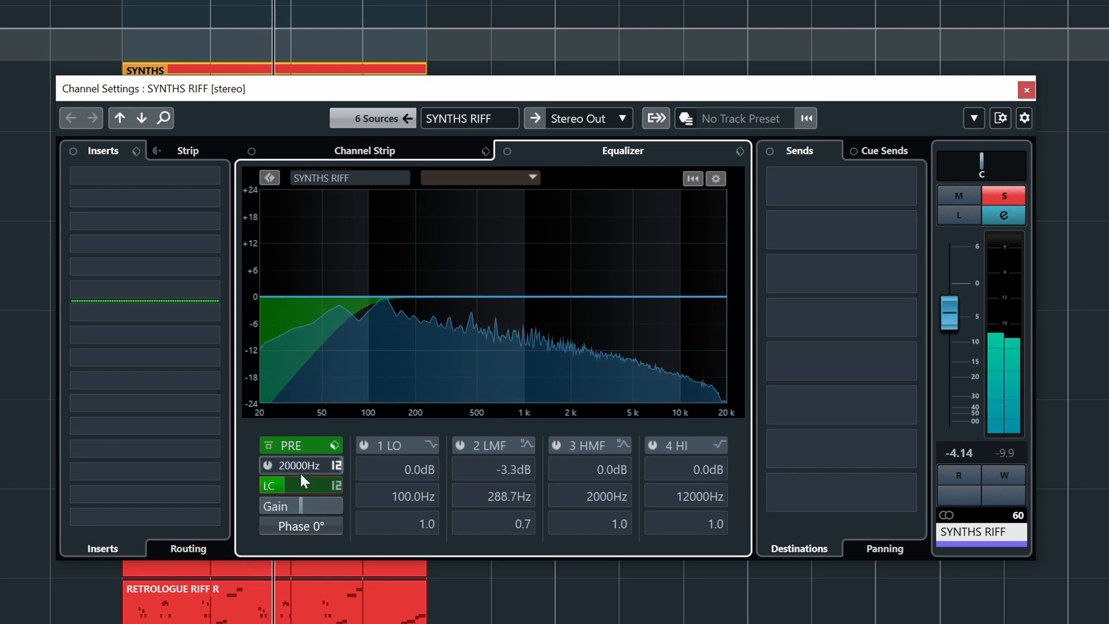
pyautogui.moveTo(296, 486)
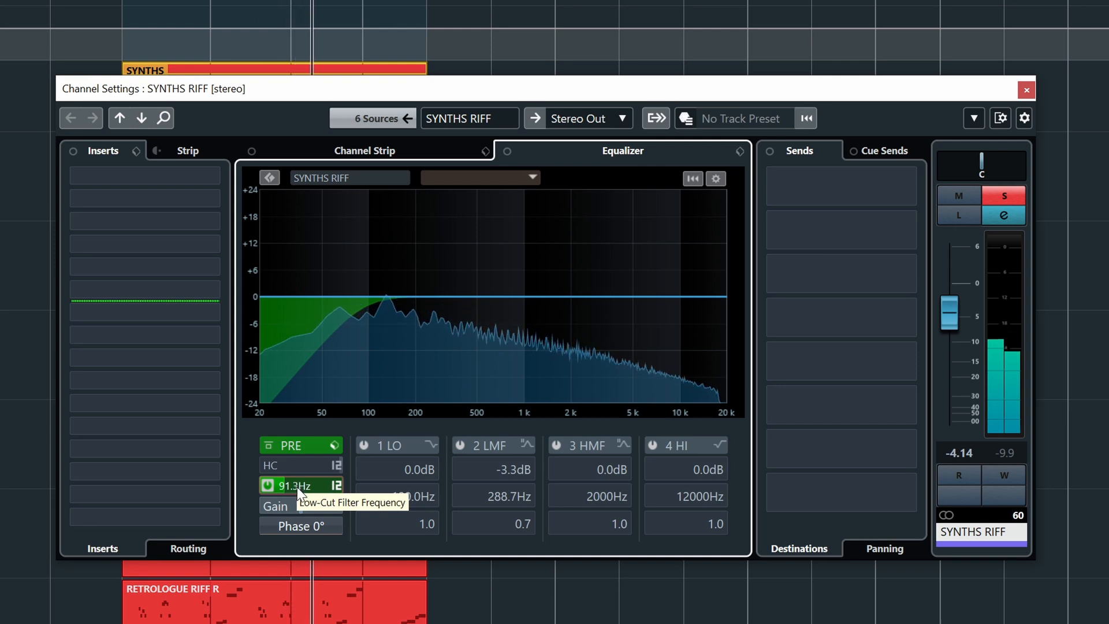
# Take the SYNTHS RIFF channel out of solo and lower its volume to -4.81 dB
pyautogui.press('s')
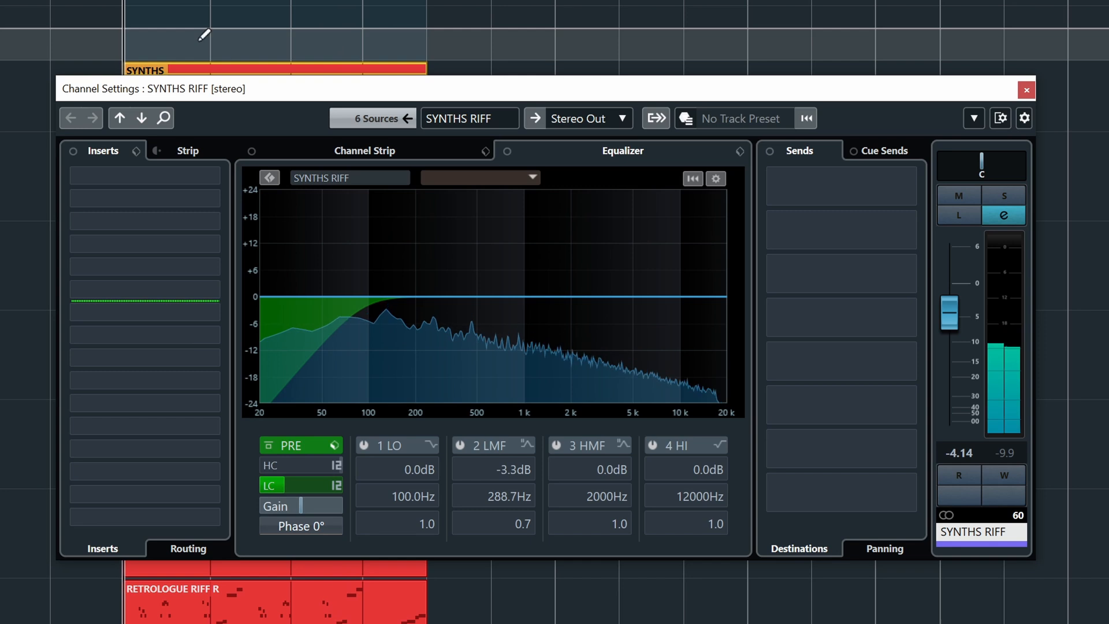
pyautogui.moveTo(954, 306)
pyautogui.mouseDown()
pyautogui.moveTo(953, 278)
pyautogui.moveTo(950, 394)
pyautogui.moveTo(950, 311)
pyautogui.mouseUp()
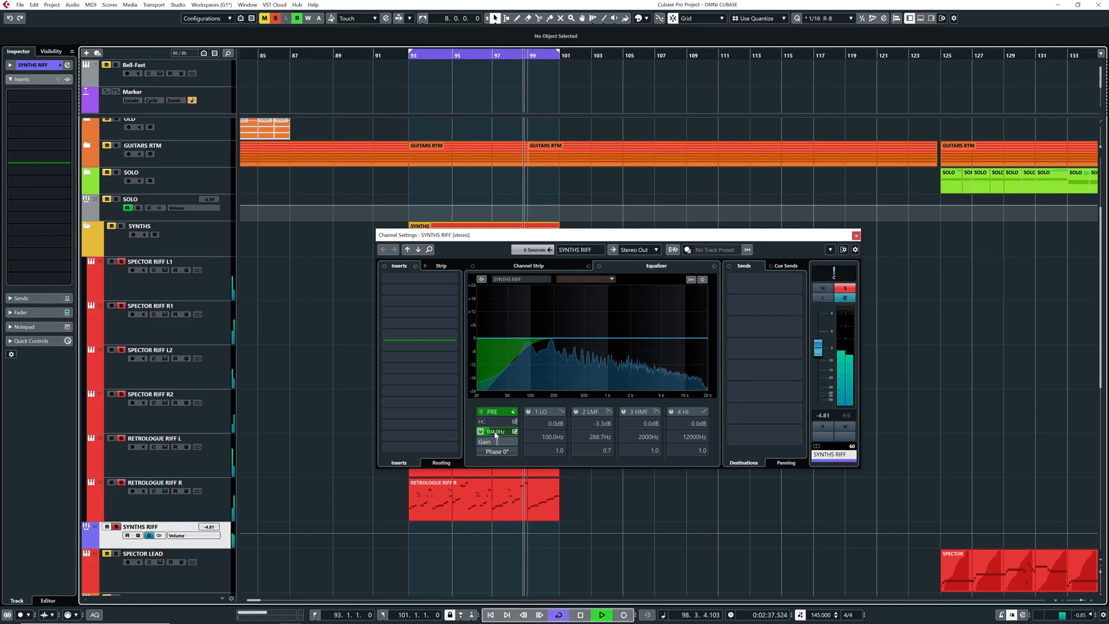
# Adjust the SYNTHS RIFF low-cut filter to about 104 Hz and enable its high-cut filter at about 17 kHz while playing
pyautogui.moveTo(525, 432); pyautogui.dragTo(532, 435)
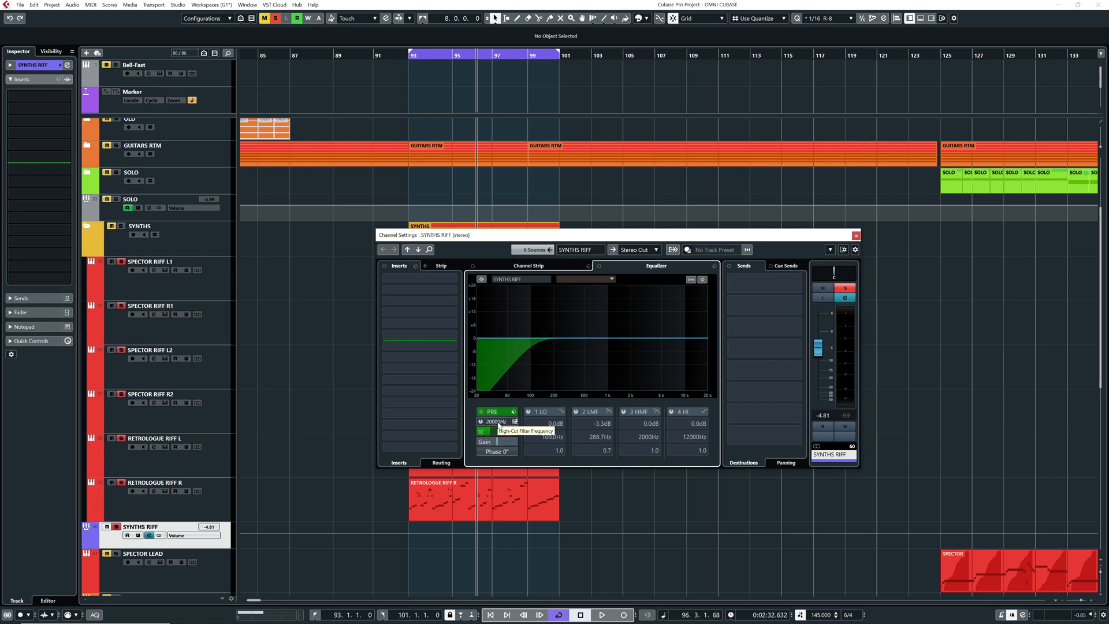
pyautogui.press('space')
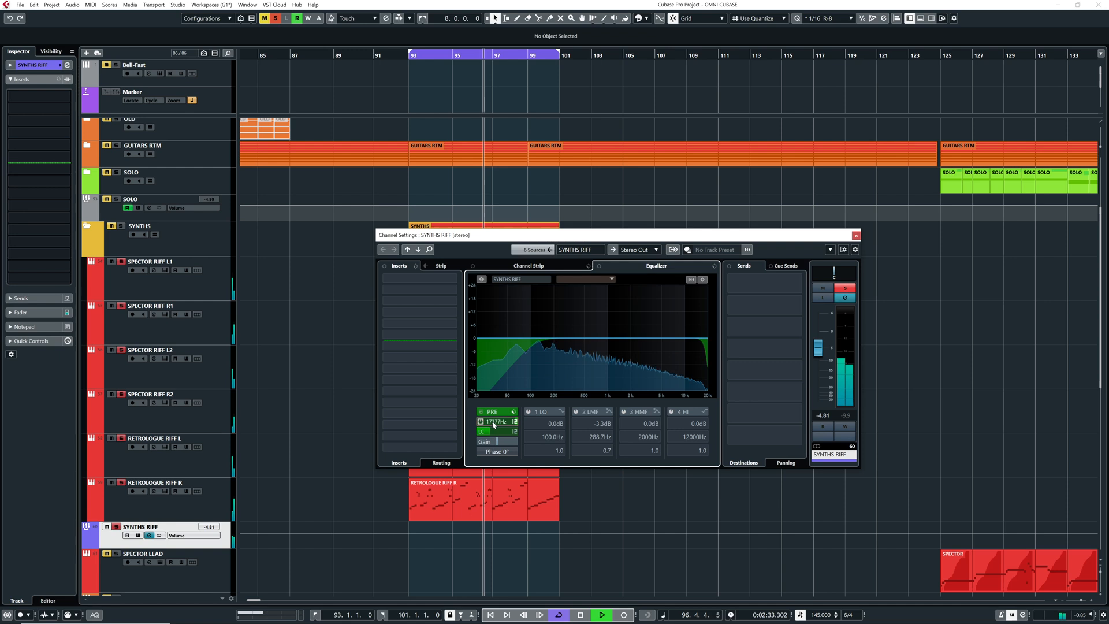
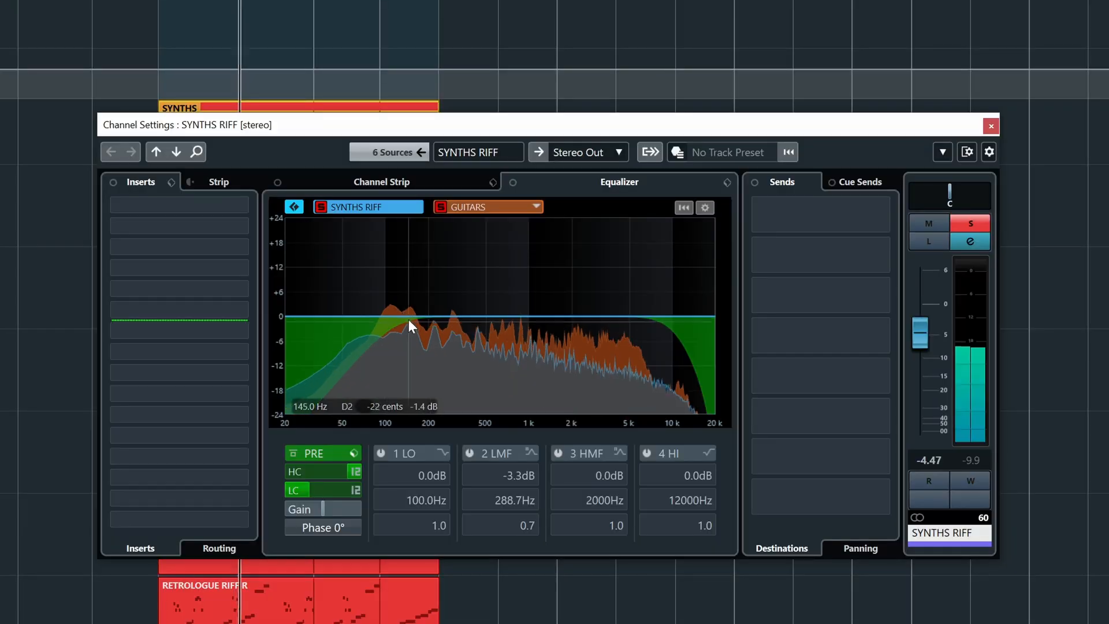
# Add a -1.8 dB low-mid equalizer cut at 176.4 Hz to the SYNTHS RIFF channel and close its channel settings
pyautogui.moveTo(404, 317)
pyautogui.mouseDown()
pyautogui.moveTo(413, 299)
pyautogui.moveTo(400, 327)
pyautogui.moveTo(420, 323)
pyautogui.mouseUp()
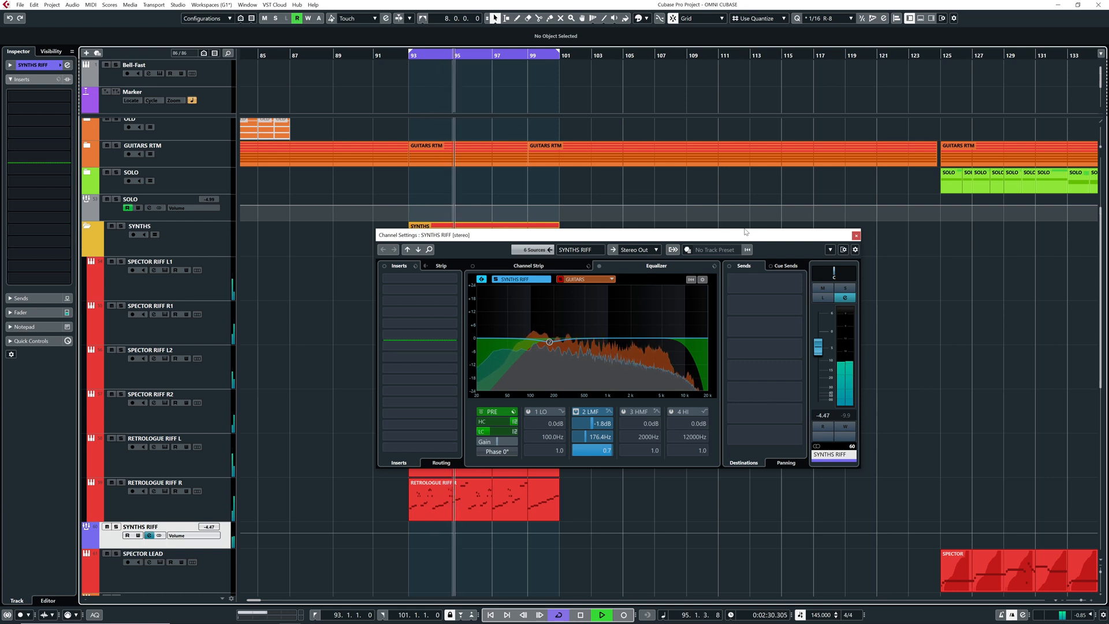
pyautogui.click(856, 236)
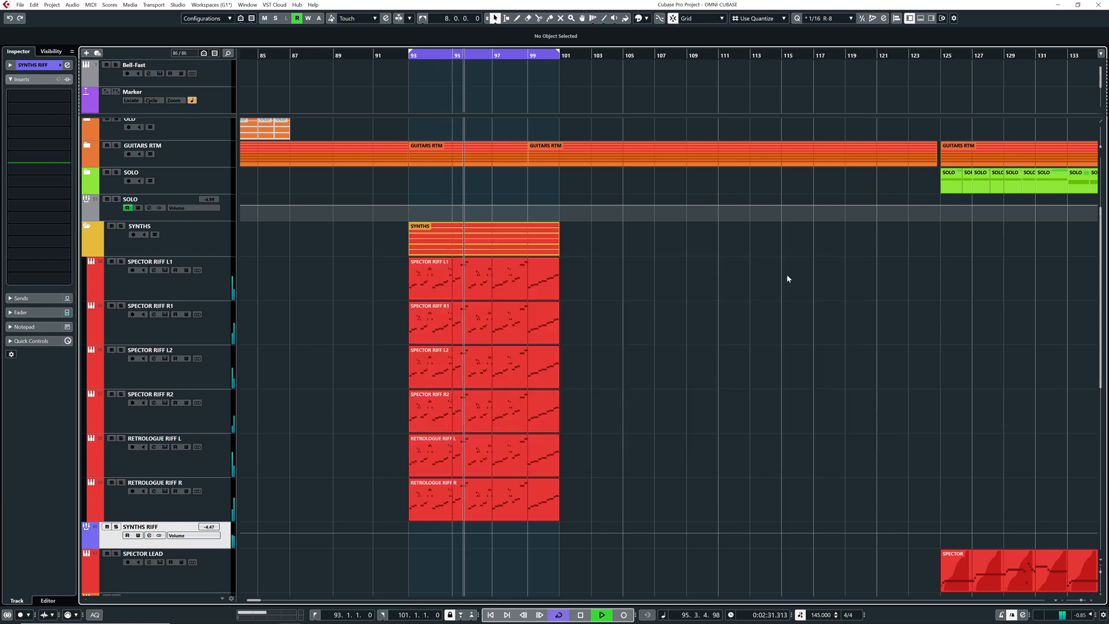
# Mute and unmute the SYNTHS RIFF group during playback to compare the mix with and without the riff synths
pyautogui.click(107, 526)
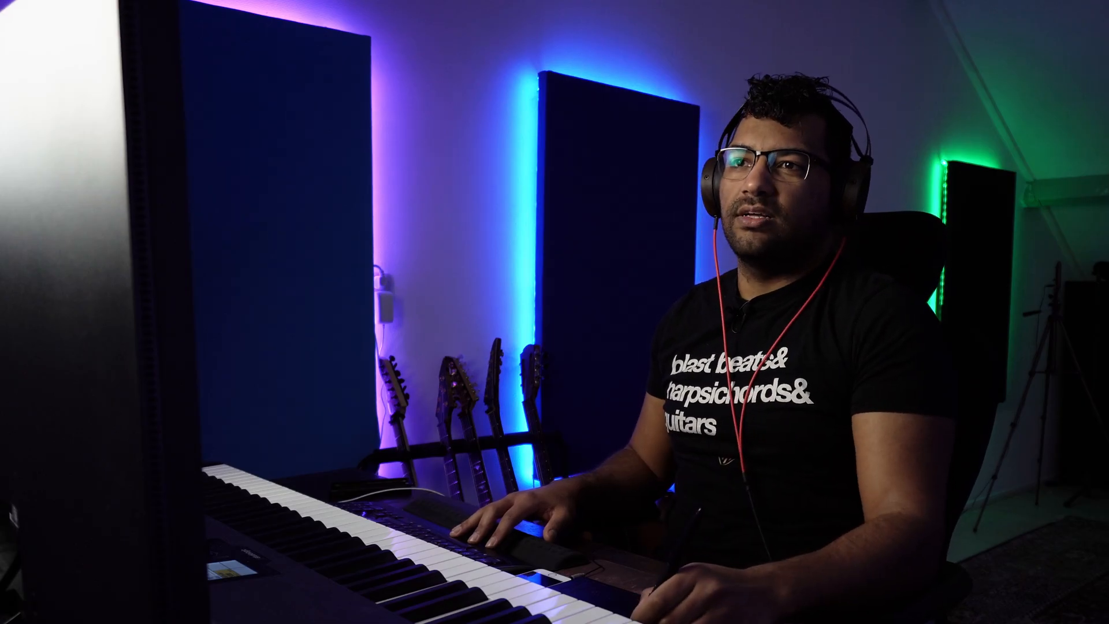
pyautogui.click(67, 65)
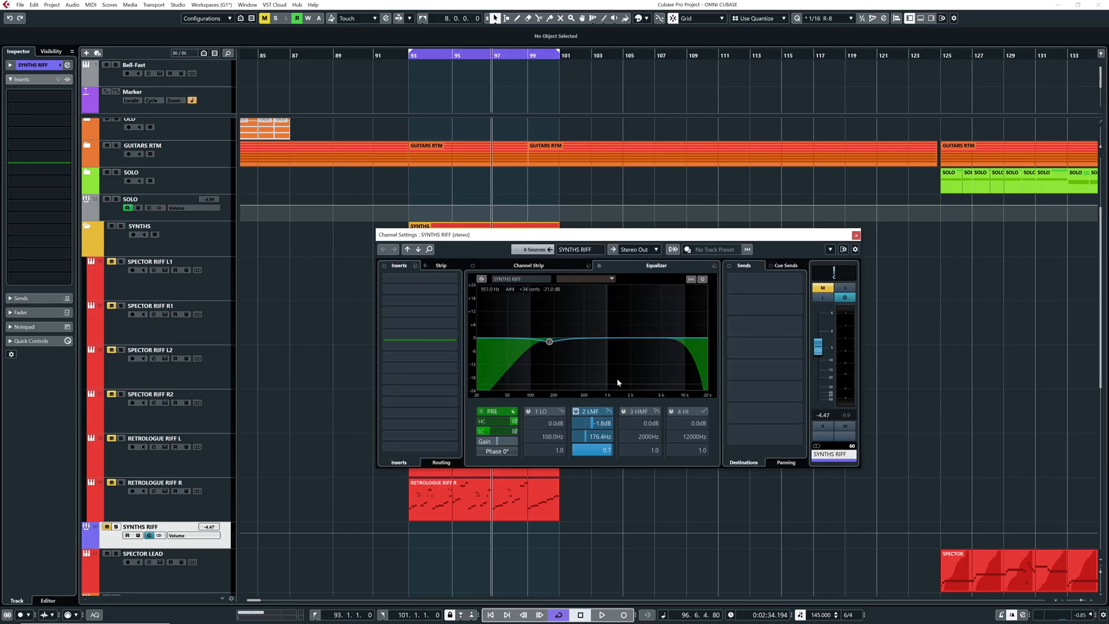
pyautogui.click(855, 235)
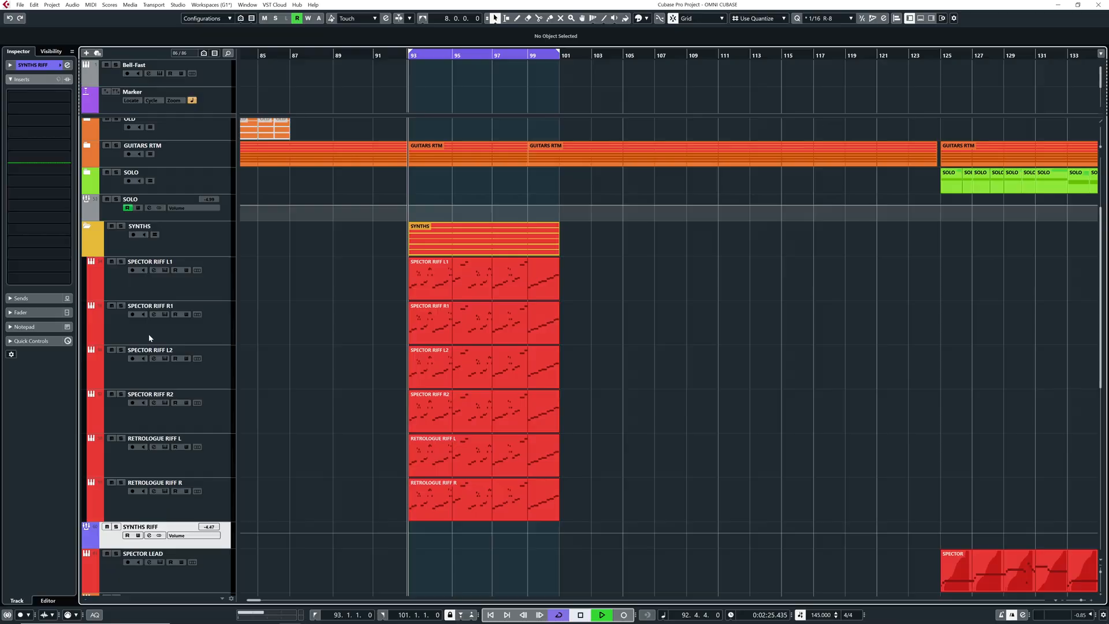
pyautogui.press('space')
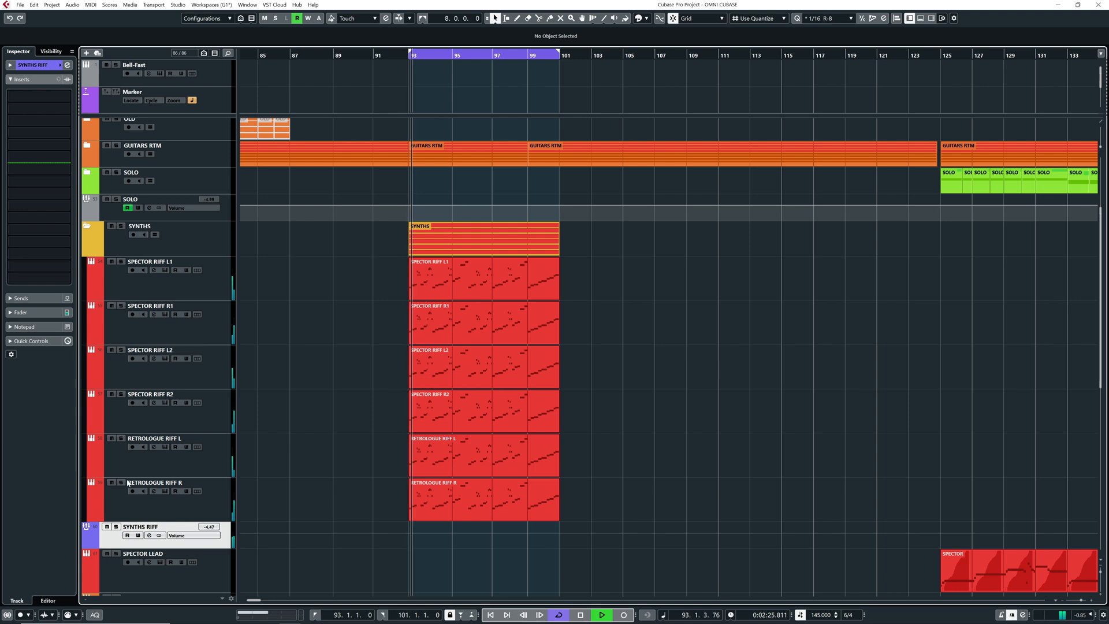
pyautogui.click(107, 527)
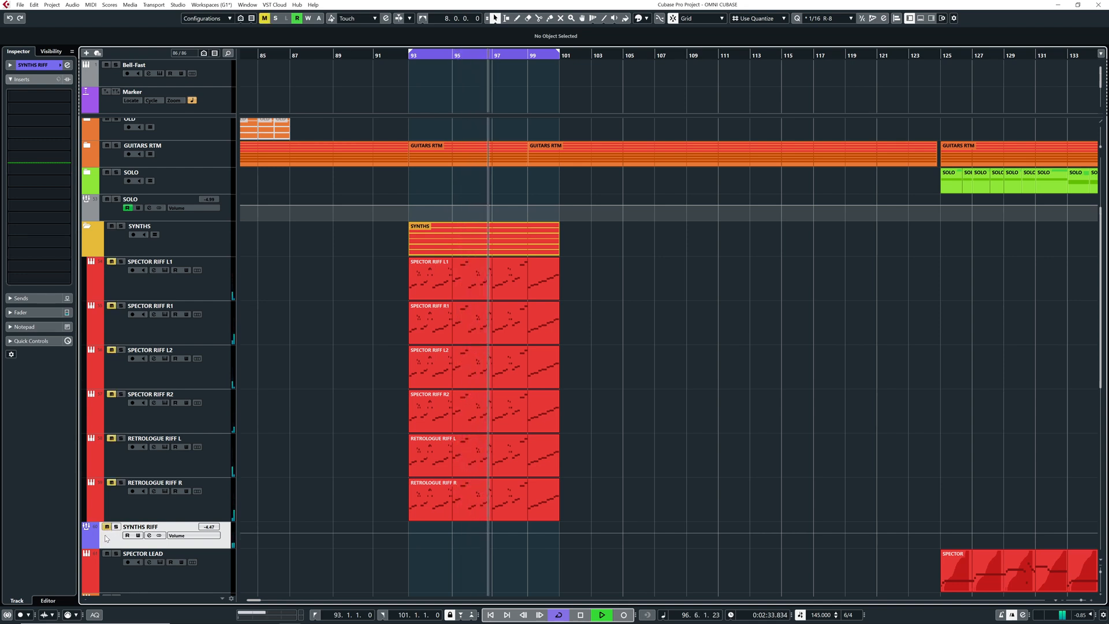
pyautogui.click(106, 527)
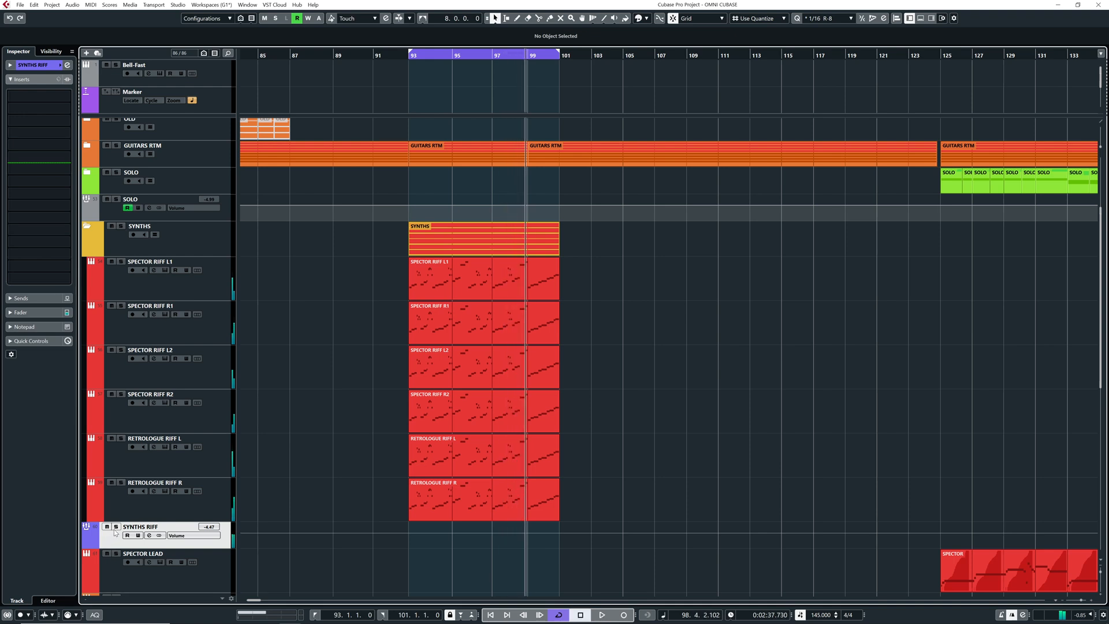
# Play SYNTHS RIFF soloed from bar 93 and add a high-mid equalizer cut of -1.8 dB at 399.2 Hz
pyautogui.moveTo(409, 55); pyautogui.dragTo(409, 56)
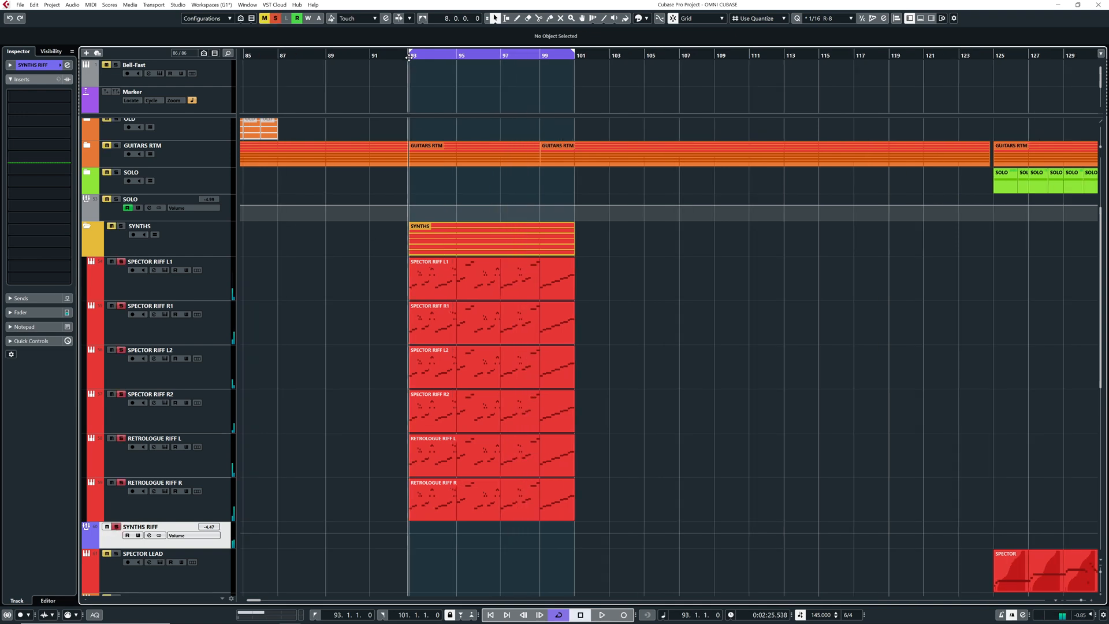
pyautogui.click(68, 65)
pyautogui.press('space')
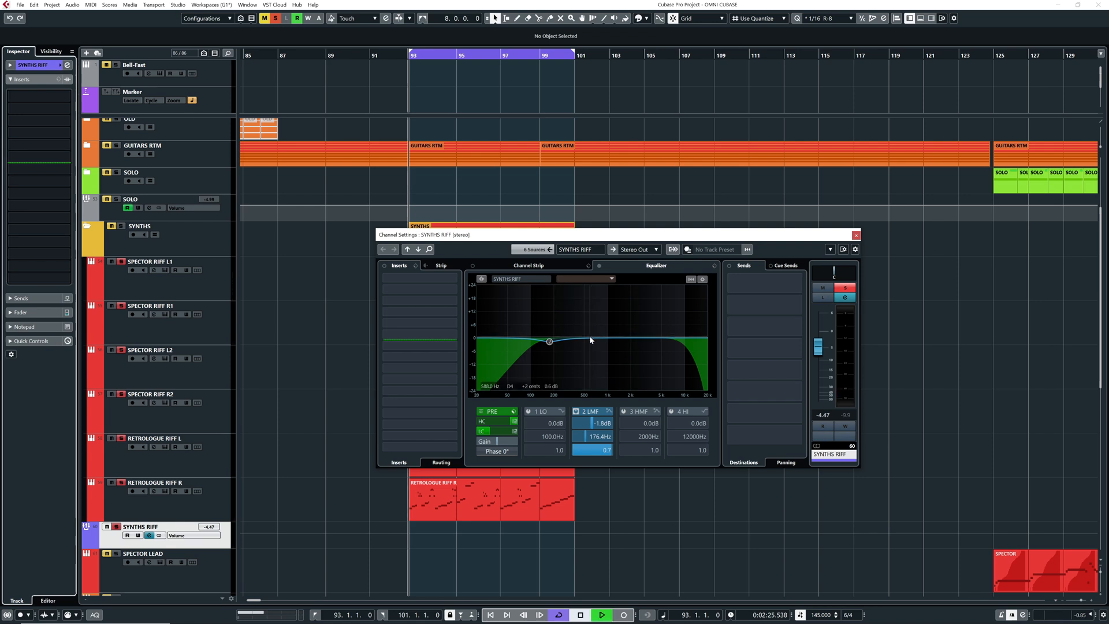
pyautogui.moveTo(587, 342)
pyautogui.mouseDown()
pyautogui.moveTo(569, 318)
pyautogui.moveTo(602, 323)
pyautogui.moveTo(575, 324)
pyautogui.moveTo(578, 344)
pyautogui.mouseUp()
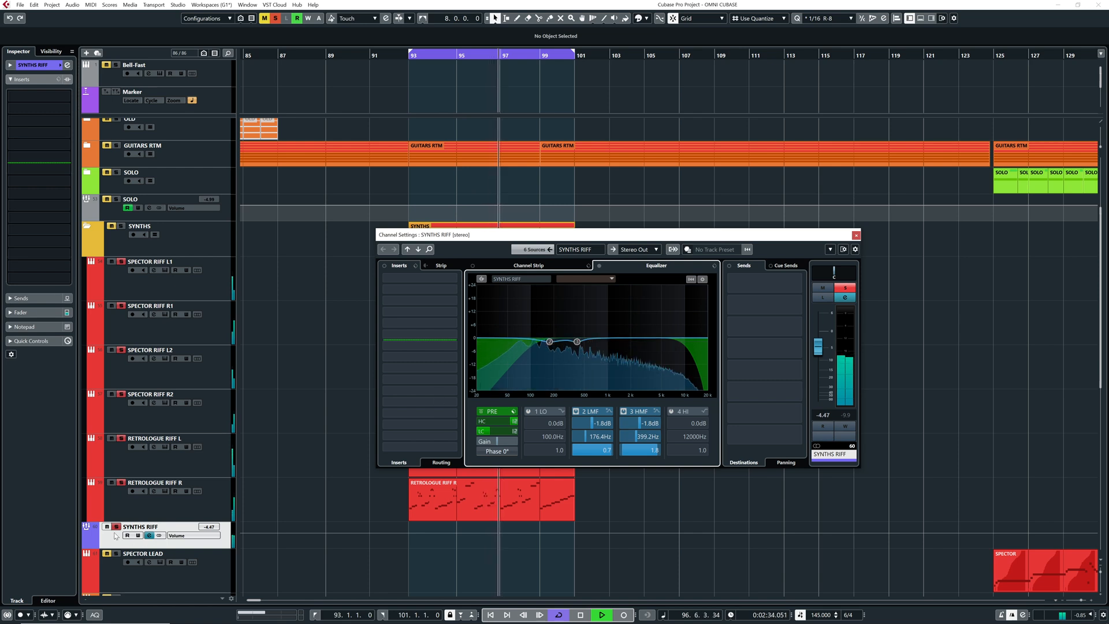
# Unsolo SYNTHS RIFF, switch off the stray low-band boost and refine the high-mid cut to -1.6 dB at 369.4 Hz
pyautogui.click(116, 528)
pyautogui.click(573, 316)
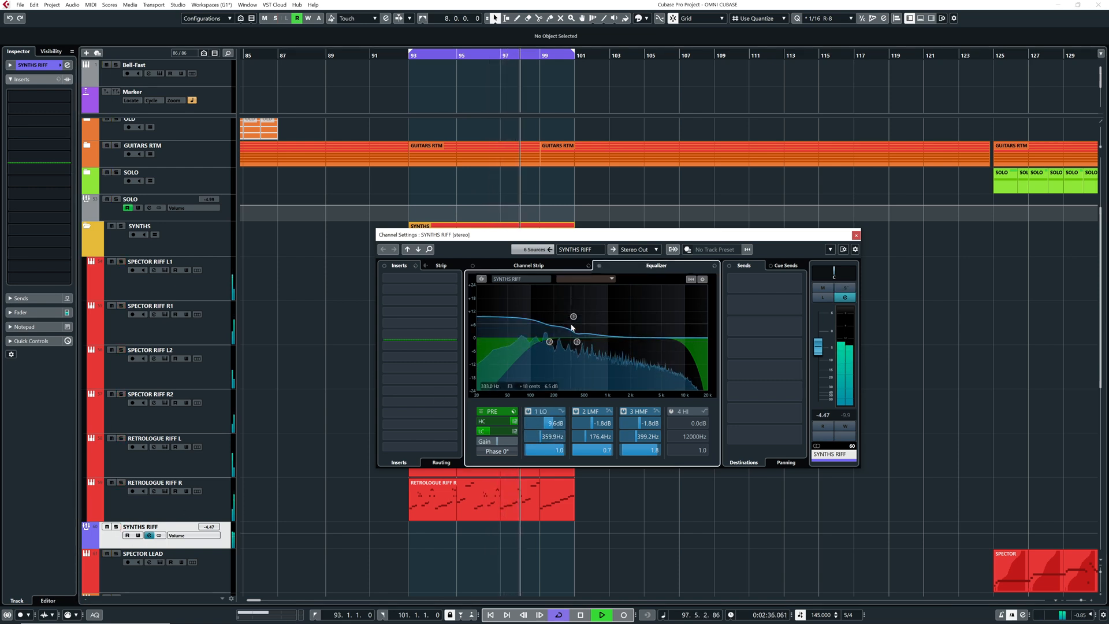
pyautogui.doubleClick(573, 317)
pyautogui.moveTo(577, 342)
pyautogui.mouseDown()
pyautogui.moveTo(576, 313)
pyautogui.moveTo(576, 342)
pyautogui.mouseUp()
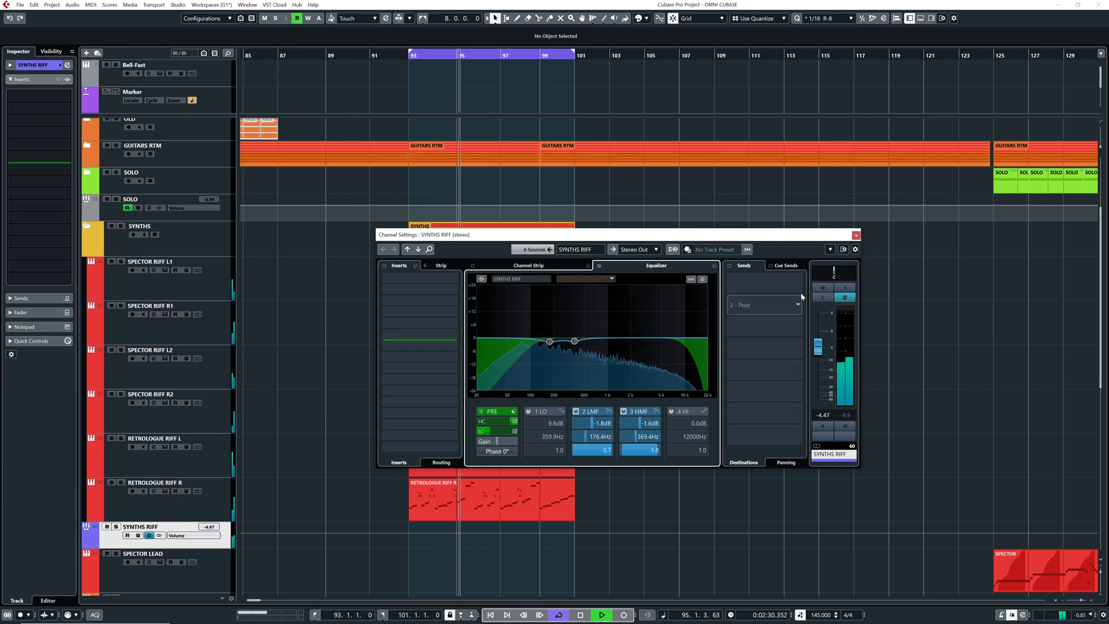
pyautogui.click(855, 236)
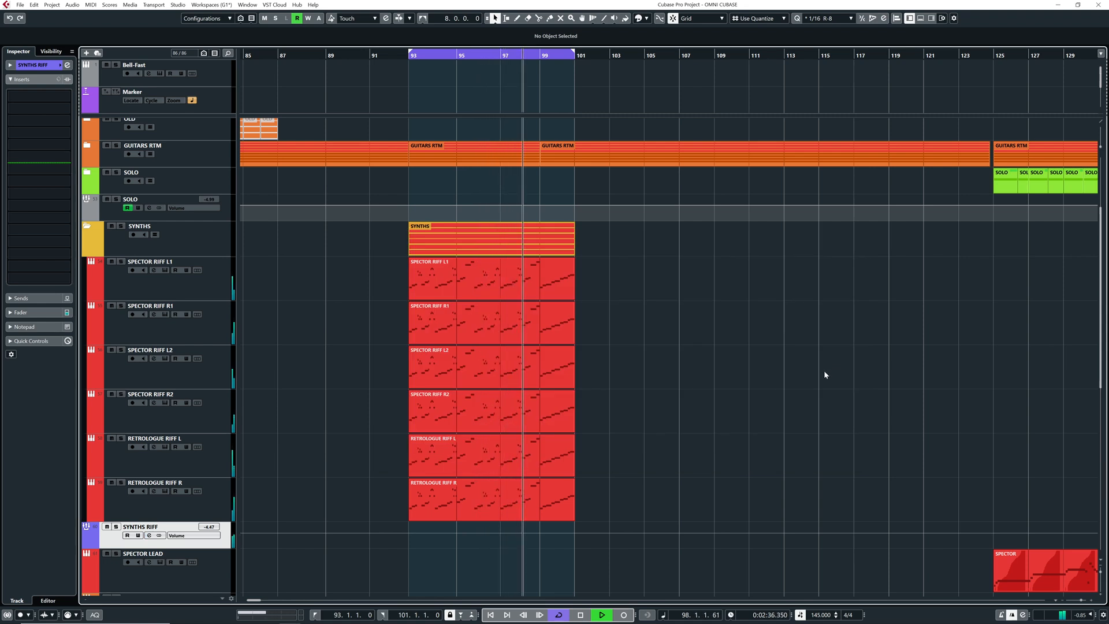
# Turn off cycle and play from about bar 125 with SPECTOR LEAD, BELLS PADSHOP, SPECTOR 80'S and SYNTH LEADS muted
pyautogui.press('KP_Divide')
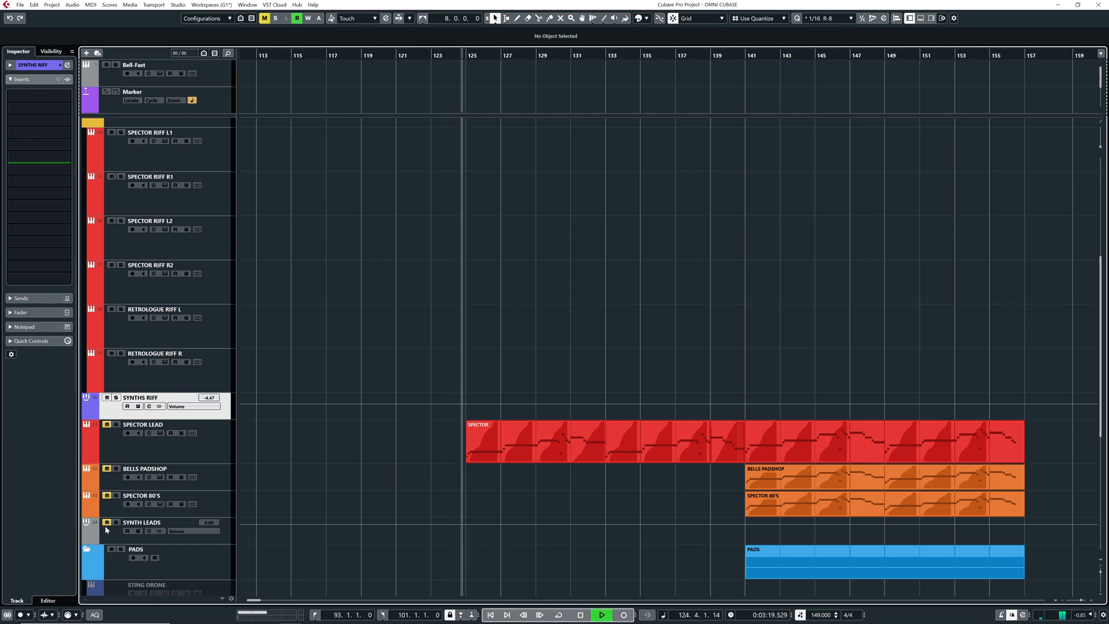
pyautogui.hscroll(1, 380, 477)
pyautogui.hscroll(1, 373, 475)
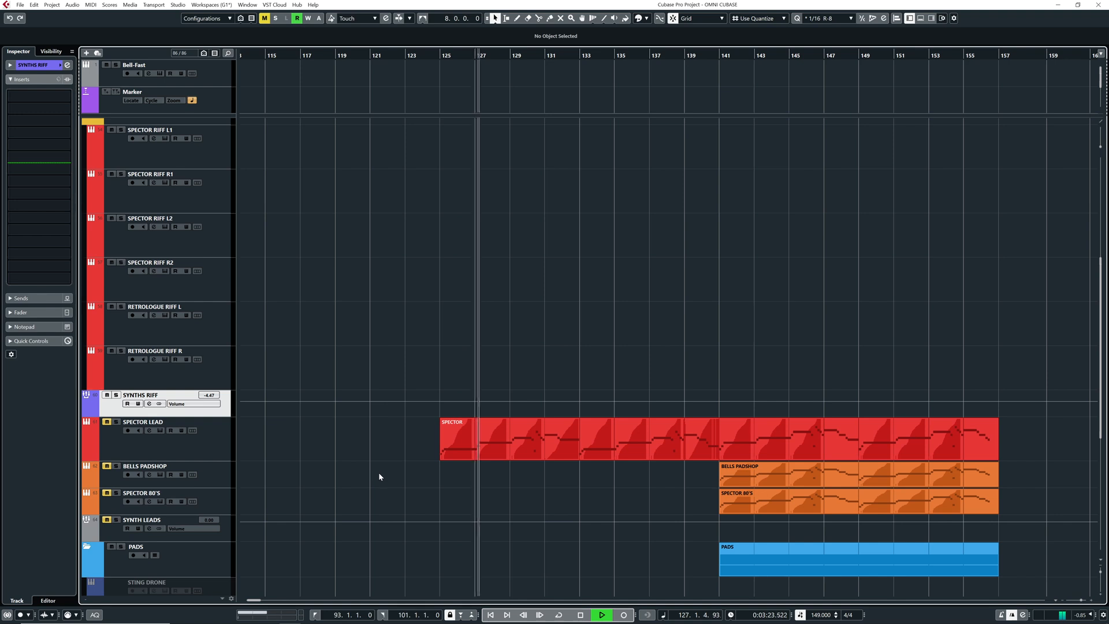
pyautogui.scroll(-1, 379, 474)
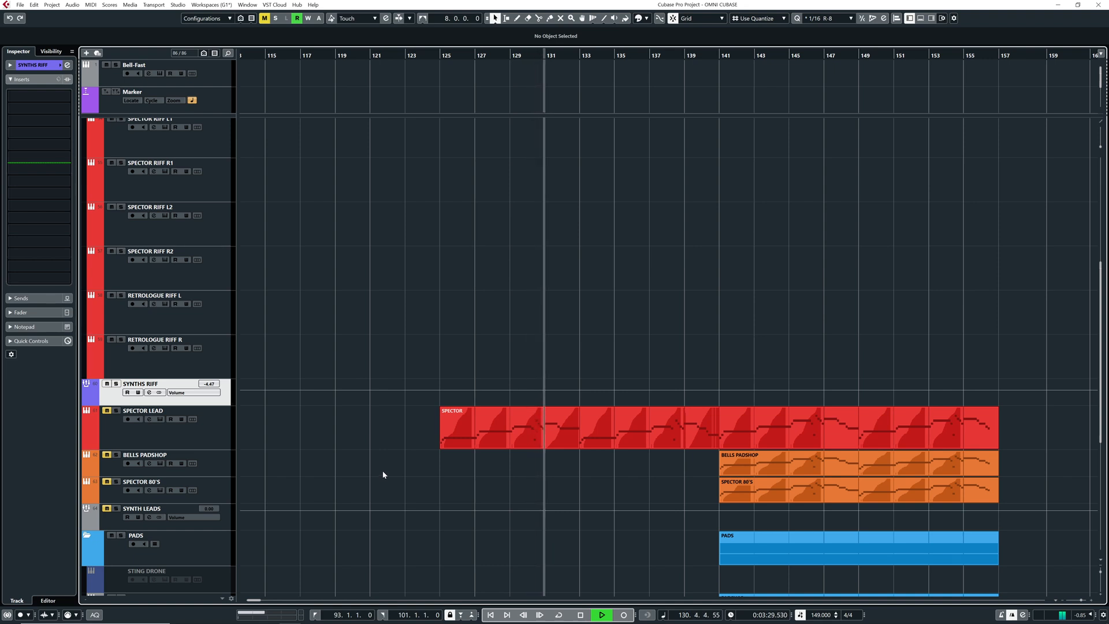
pyautogui.scroll(-2, 382, 470)
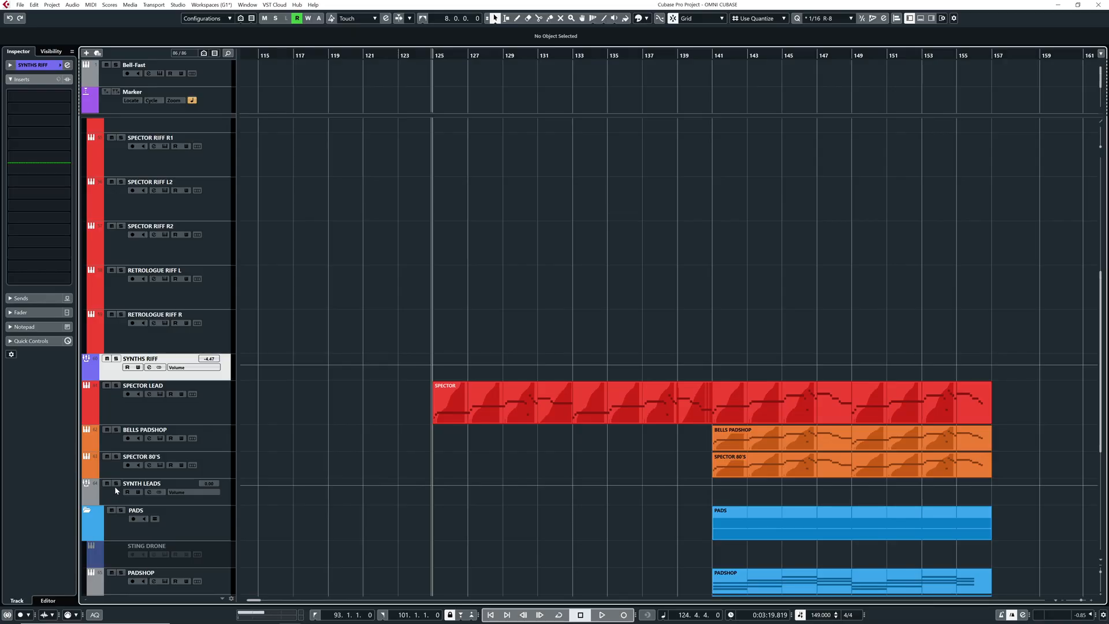
# Audition SPECTOR LEAD soloed and in the full mix from about bar 125, and lower its volume to about -6.2 dB
pyautogui.click(119, 415)
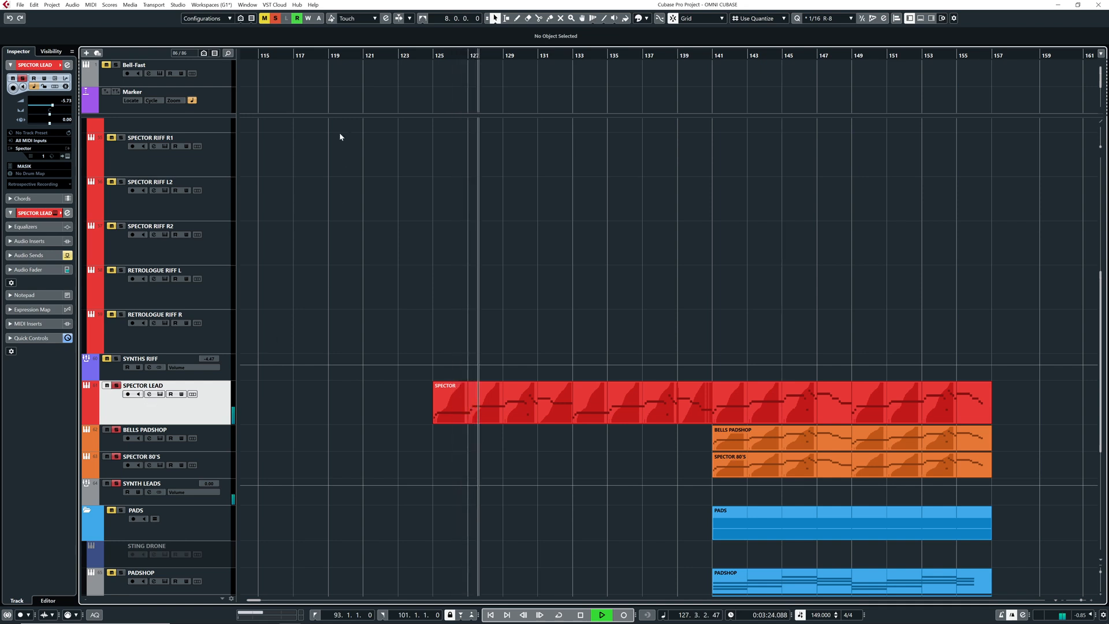
pyautogui.click(414, 55)
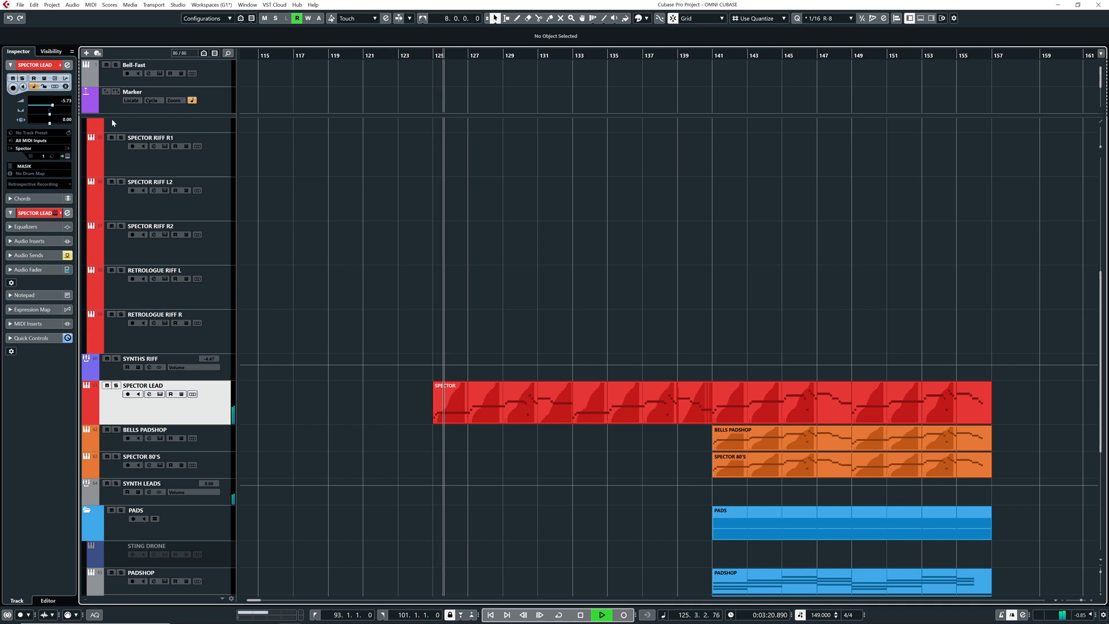
pyautogui.press('e')
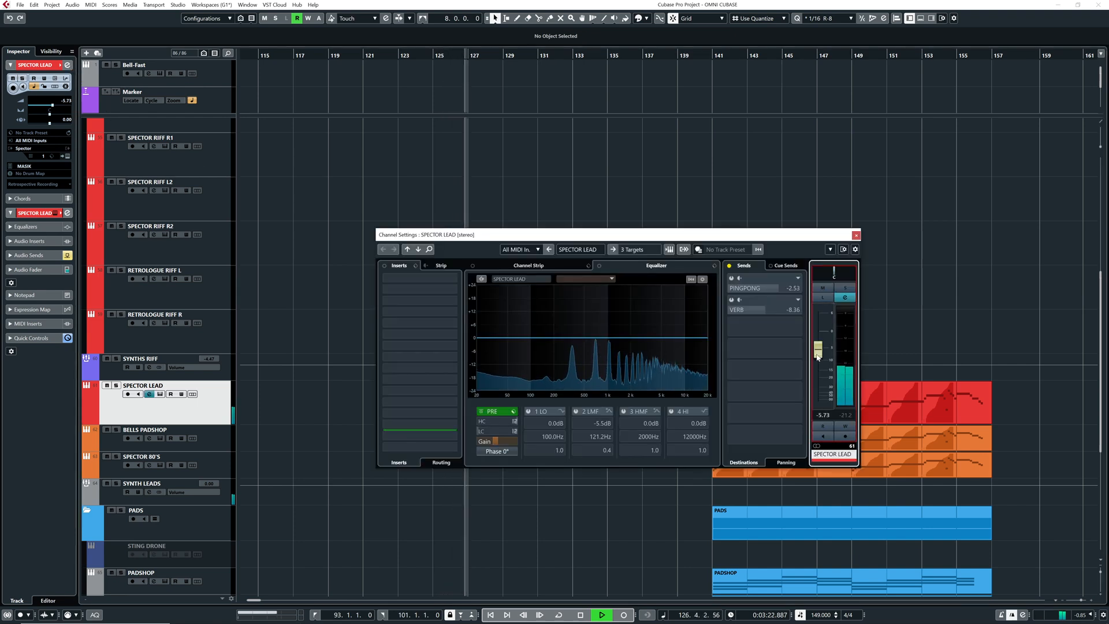
pyautogui.click(856, 236)
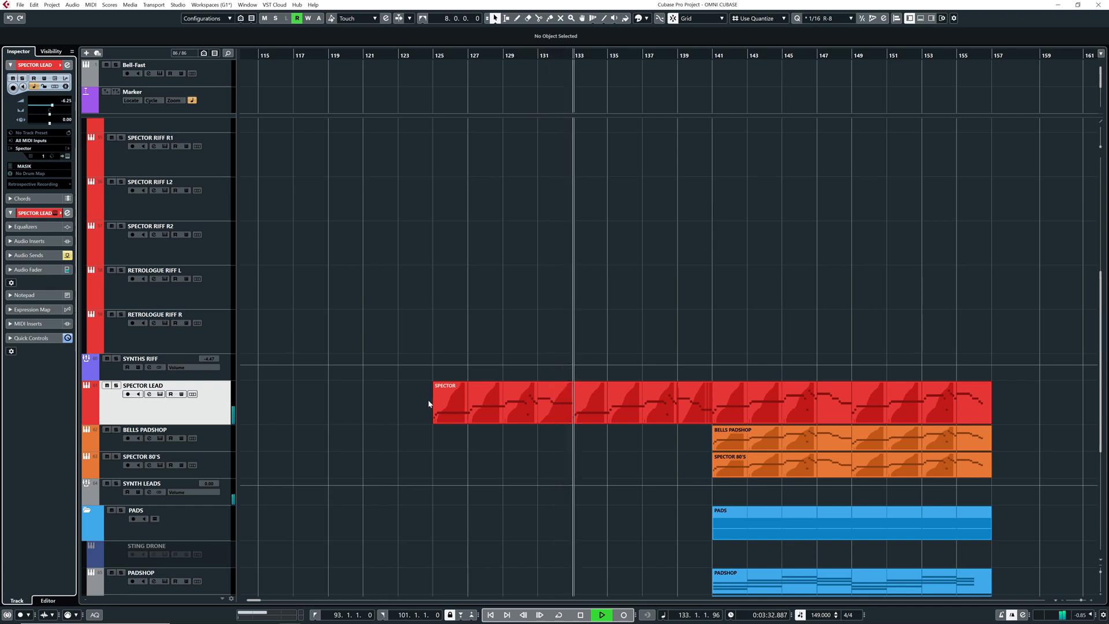
# Open the SPECTOR LEAD part in the Key Editor and play it from about bar 129 to examine its notes and modulation curve
pyautogui.press('space')
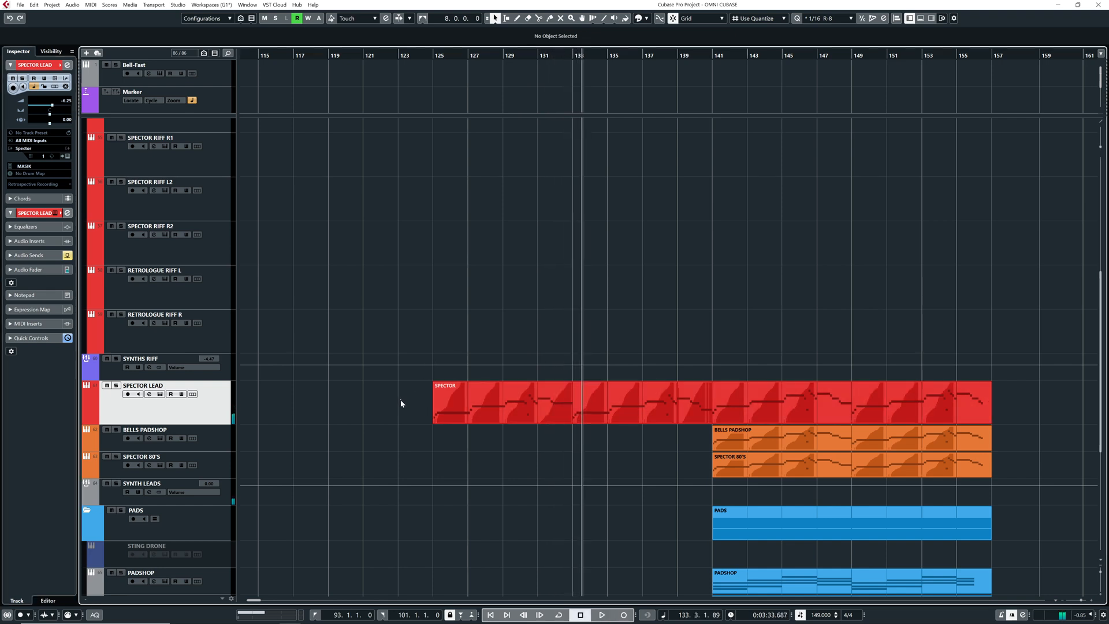
pyautogui.click(447, 411)
pyautogui.doubleClick(445, 408)
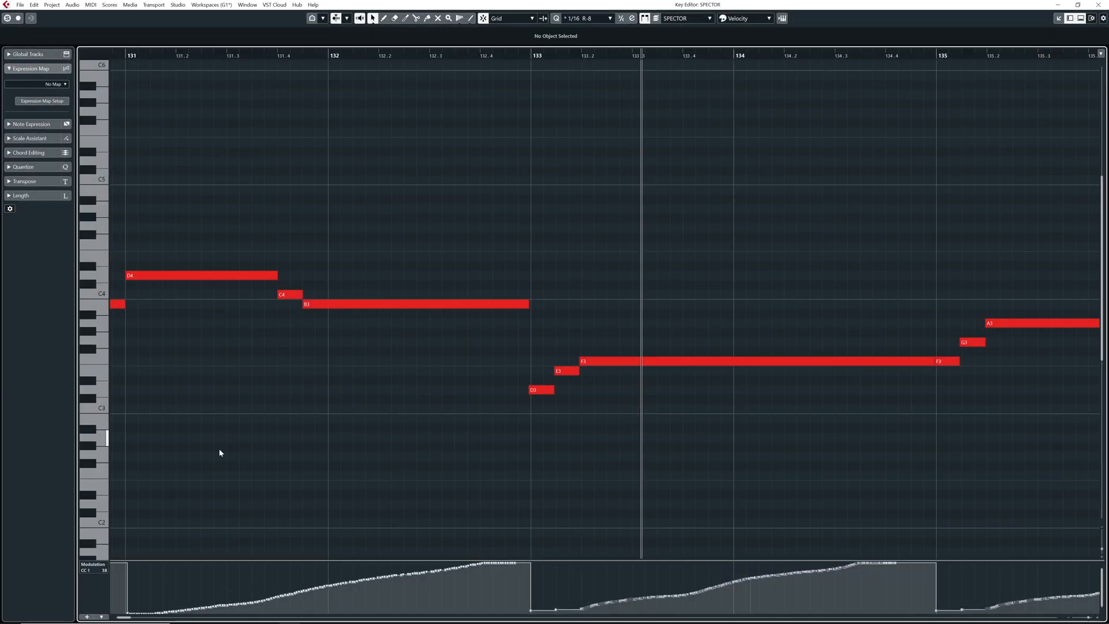
pyautogui.press('g')
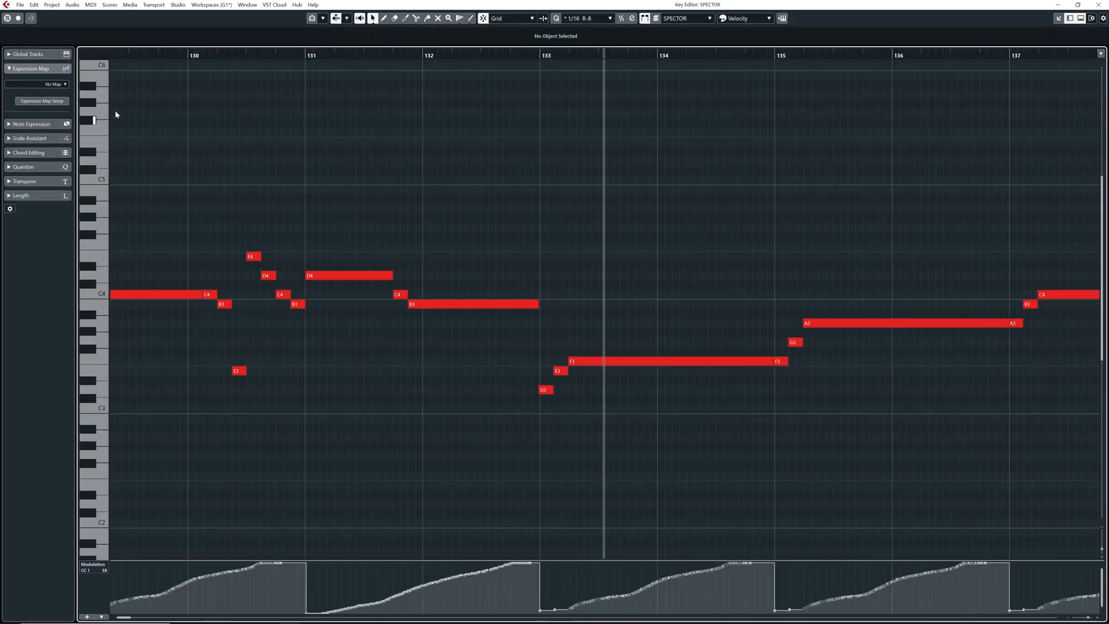
pyautogui.click(129, 55)
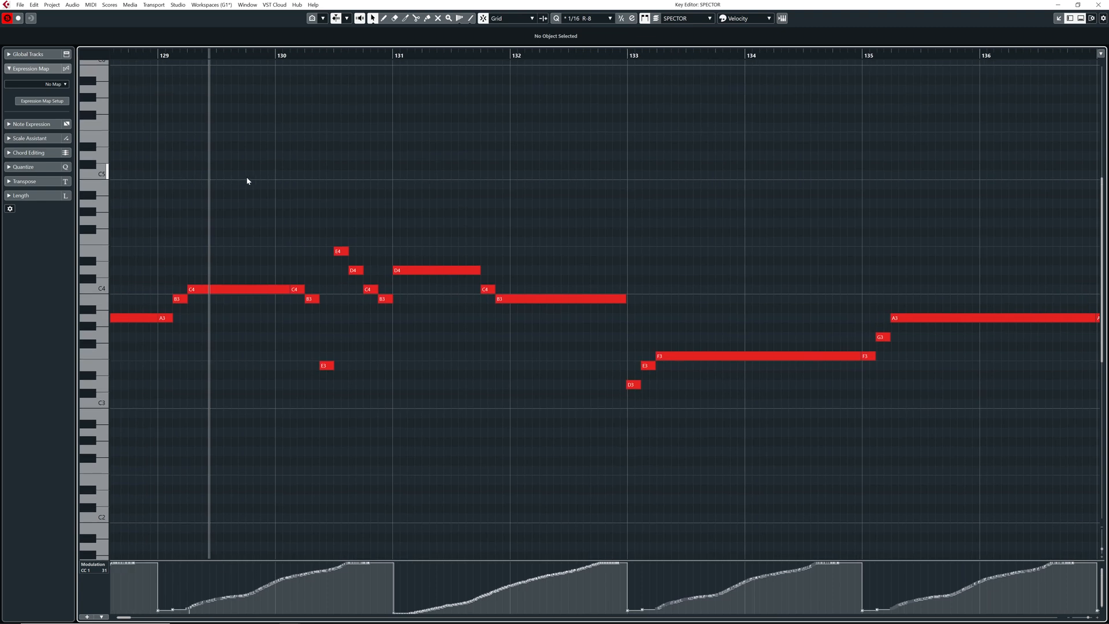
pyautogui.press('space')
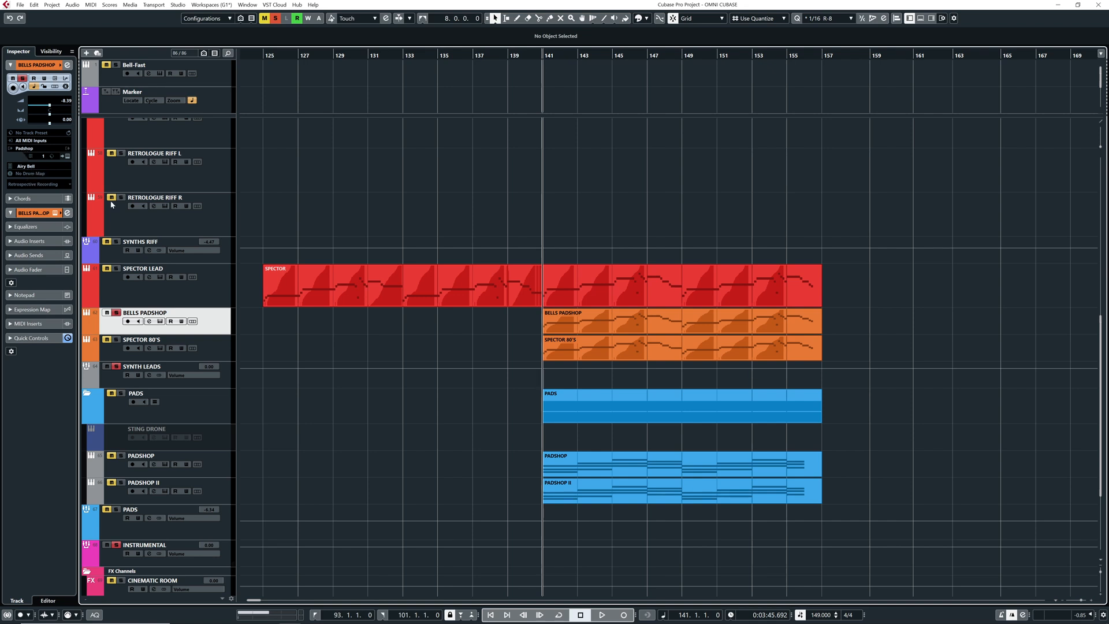
# Play BELLS PADSHOP soloed from bar 141, adding SPECTOR LEAD to the solo to hear the two layers together
pyautogui.press('space')
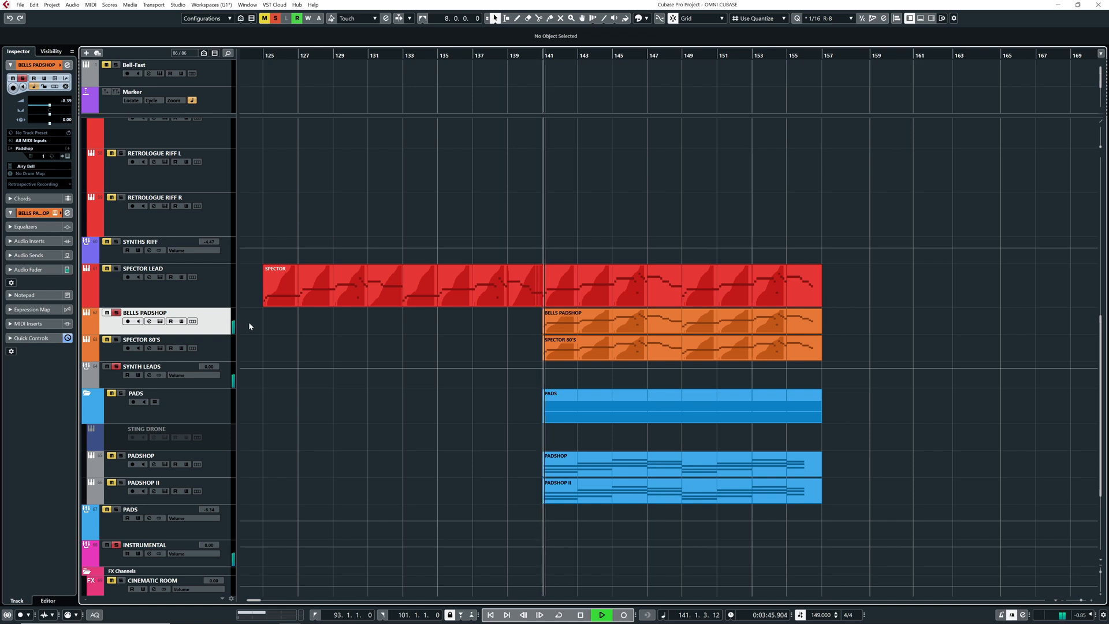
pyautogui.press('space')
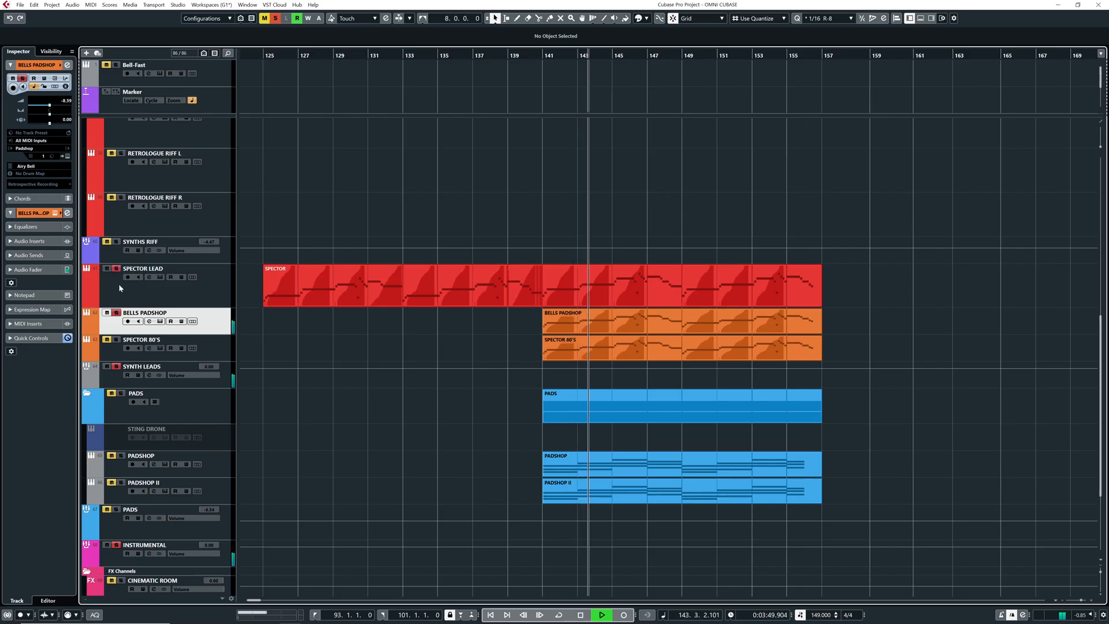
pyautogui.hscroll(2, 346, 326)
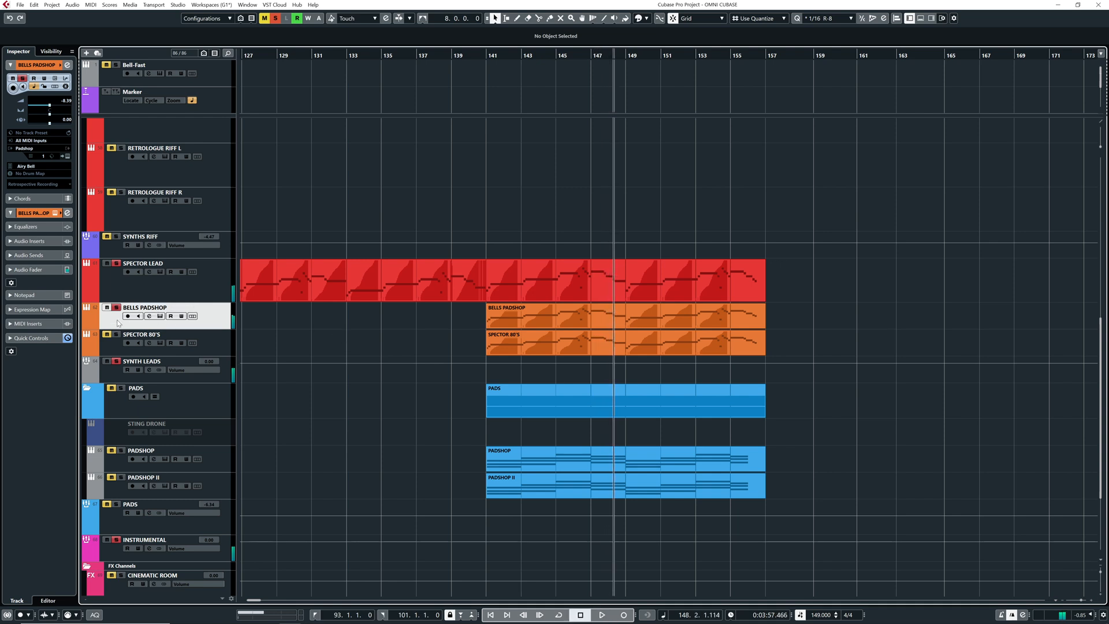
# Solo the SPECTOR 80'S track and listen to it without the other lead layers
pyautogui.click(114, 348)
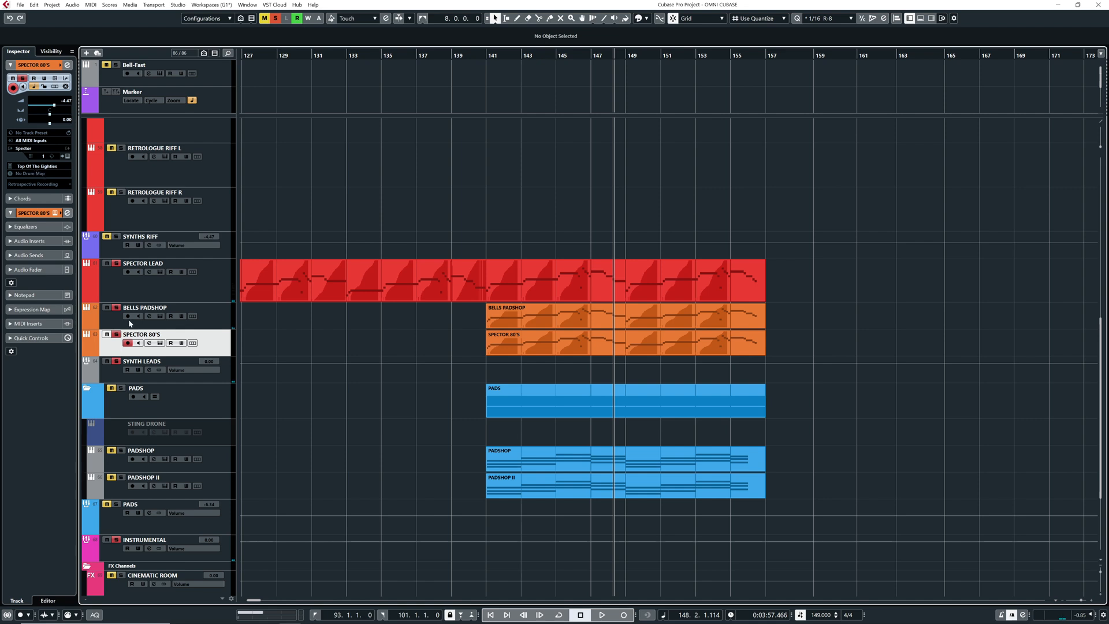
pyautogui.press('space')
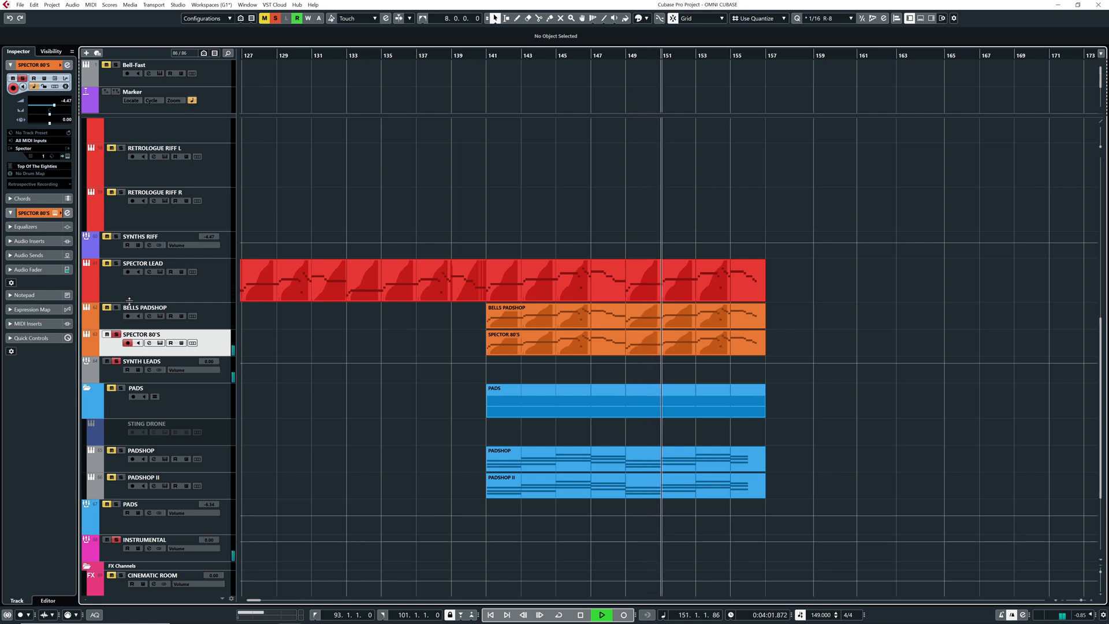
pyautogui.press('space')
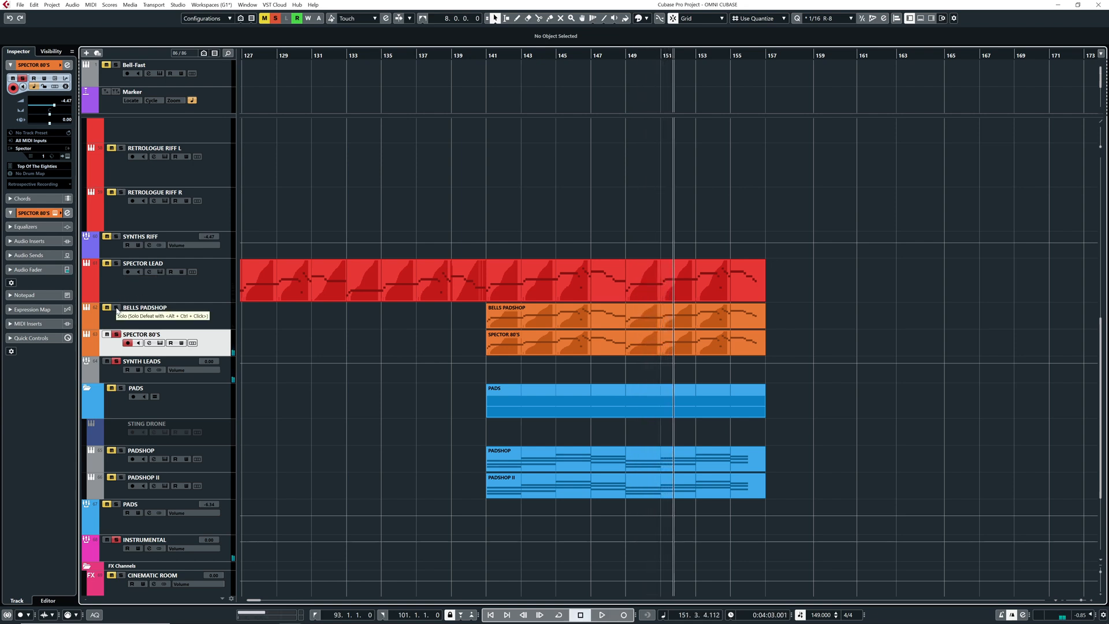
# Play SPECTOR LEAD, BELLS PADSHOP and SPECTOR 80'S soloed together, clear the solos and move the playhead to about bar 139
pyautogui.press('space')
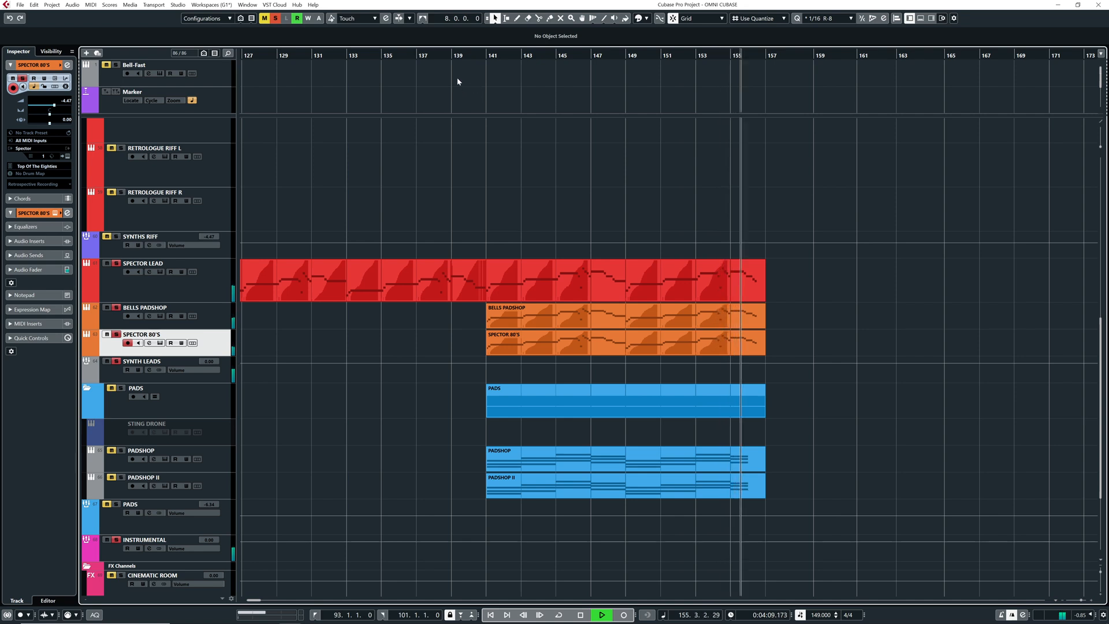
pyautogui.press('space')
pyautogui.click(450, 58)
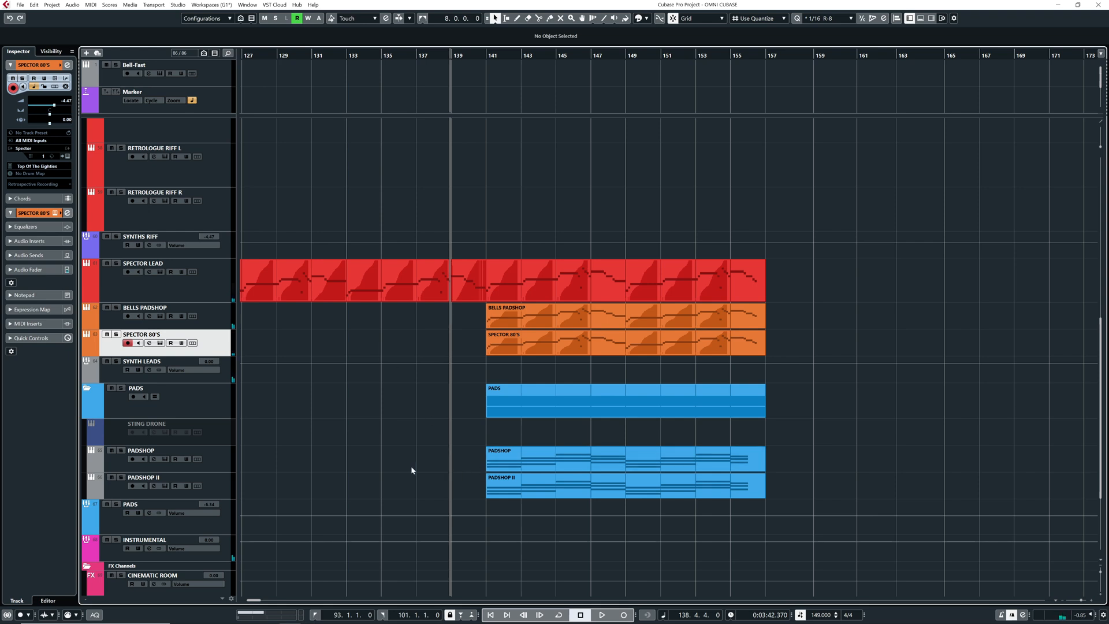
# Pull the PADS group volume down to minus infinity and set the SYNTH LEADS group to about -3.95 during playback
pyautogui.moveTo(211, 513); pyautogui.dragTo(240, 570)
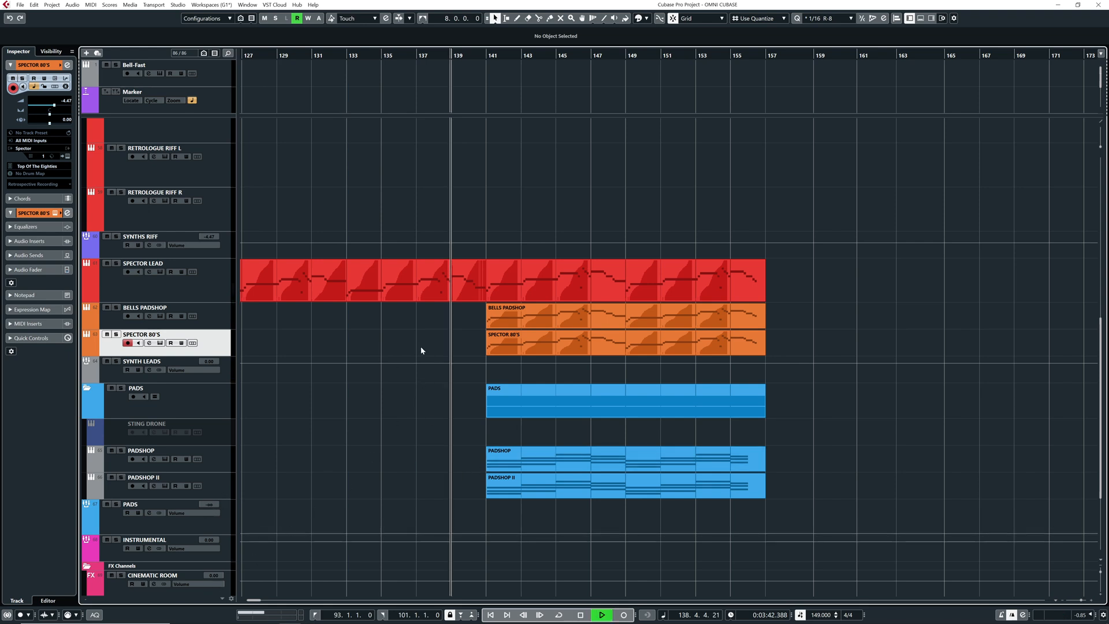
pyautogui.click(127, 342)
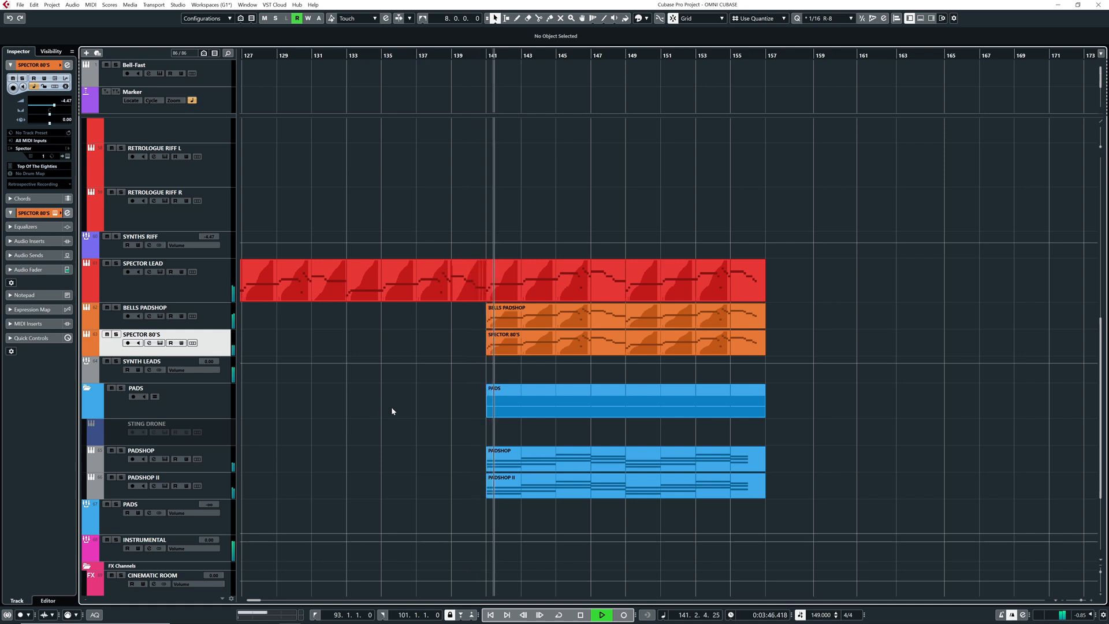
pyautogui.scroll(-1, 386, 395)
pyautogui.hscroll(1, 386, 395)
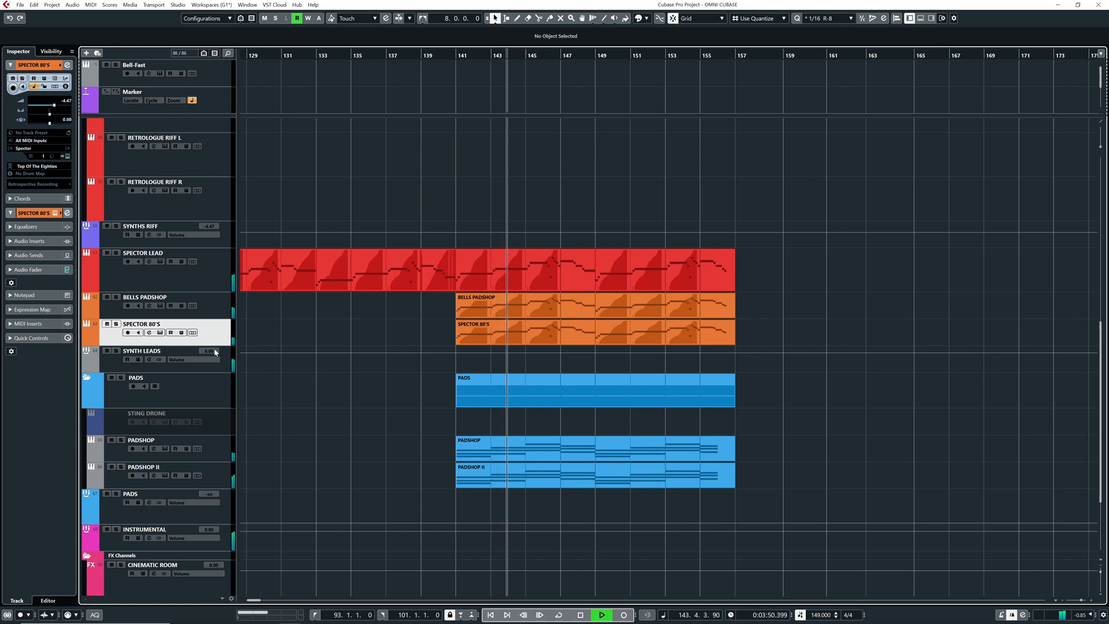
pyautogui.moveTo(210, 351); pyautogui.dragTo(213, 375)
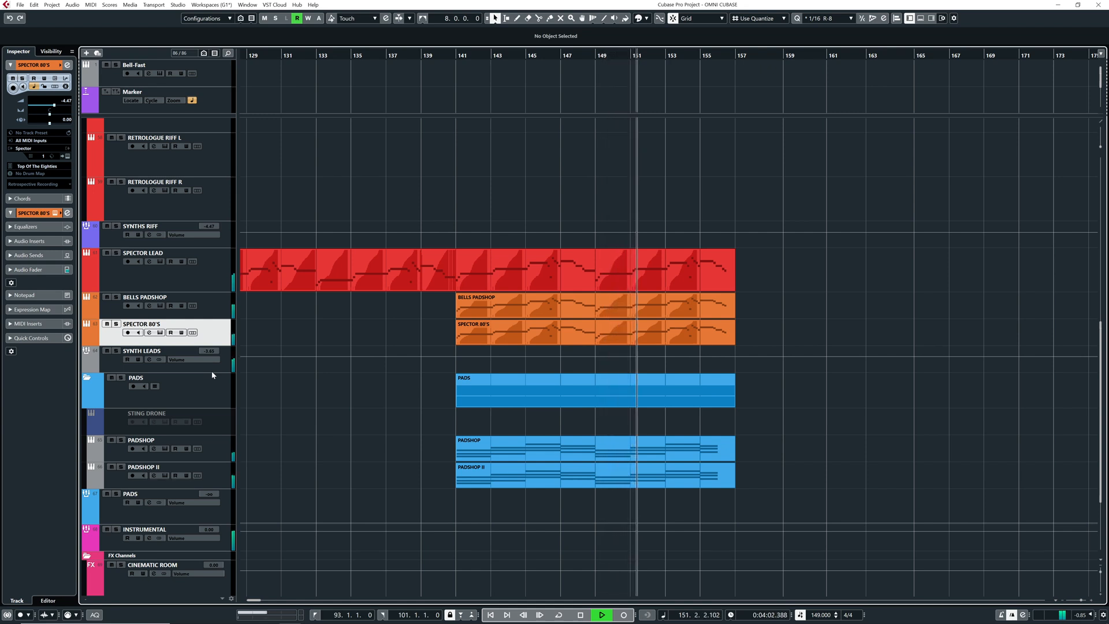
pyautogui.press('space')
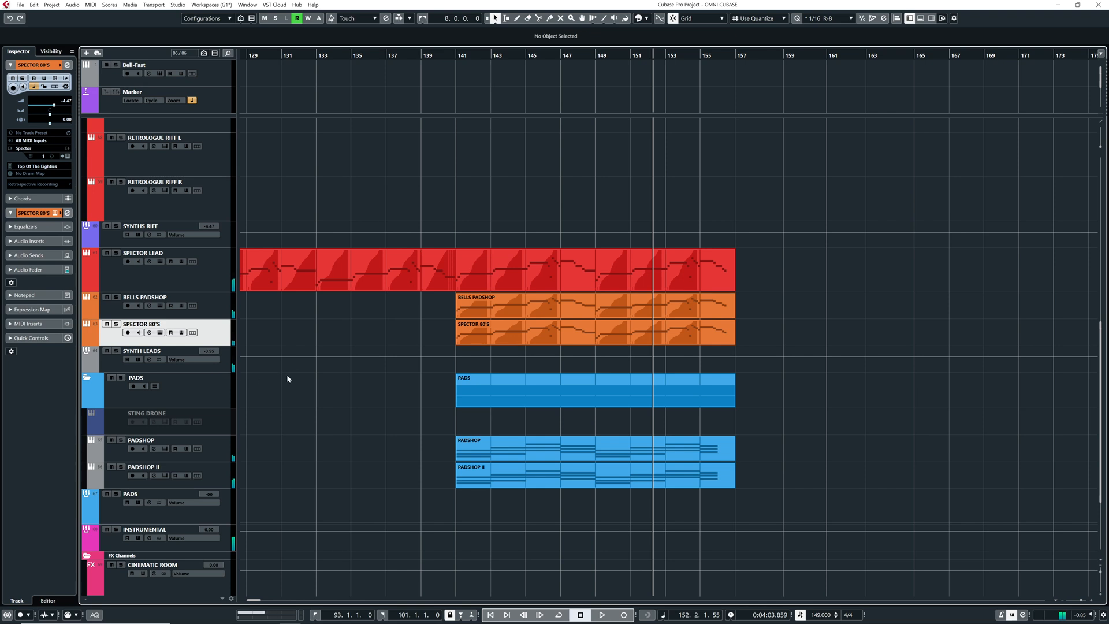
# Solo the PADS group with the playhead at bar 141 and select the PADSHOP track
pyautogui.scroll(-2, 224, 364)
pyautogui.hscroll(1, 223, 364)
pyautogui.click(114, 474)
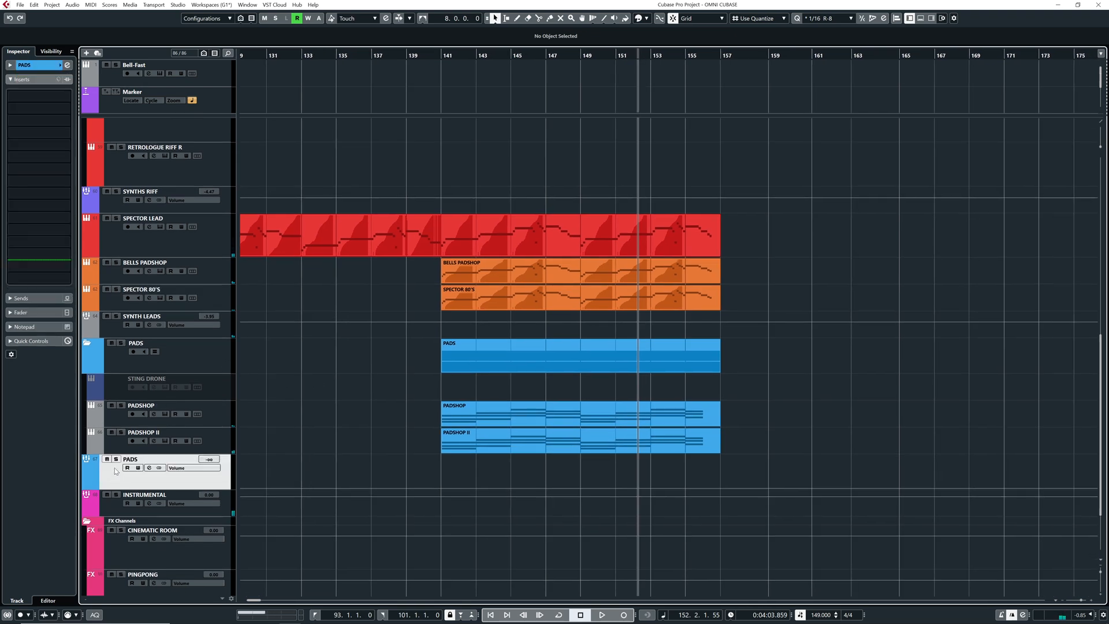
pyautogui.click(439, 55)
pyautogui.click(213, 419)
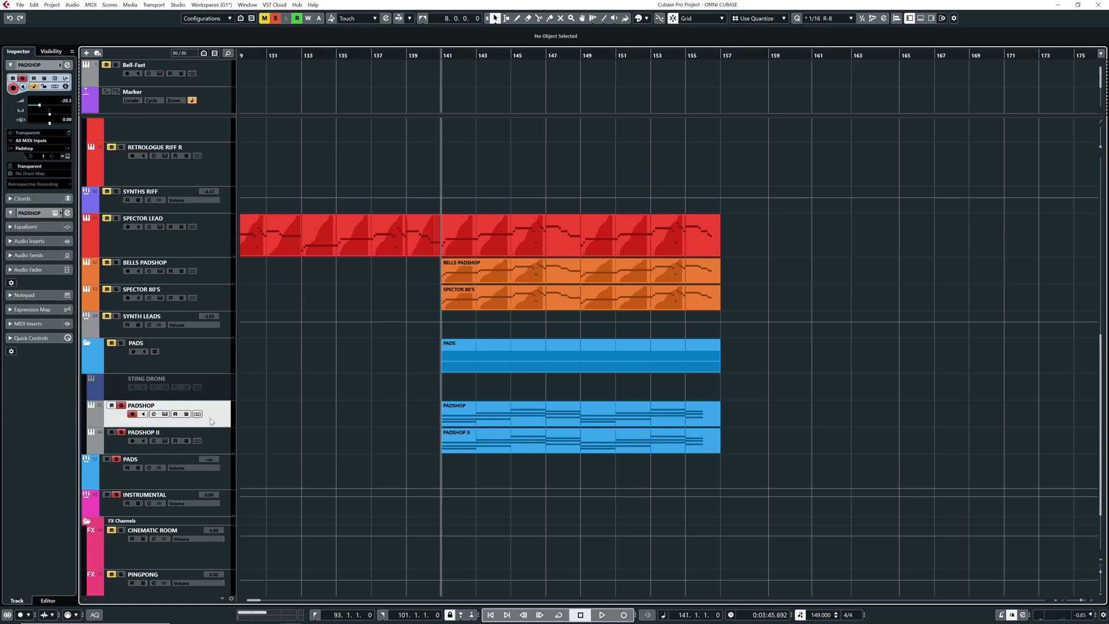
# Open the PADSHOP II and PADSHOP instruments in turn to examine their pad presets, closing each one
pyautogui.click(218, 446)
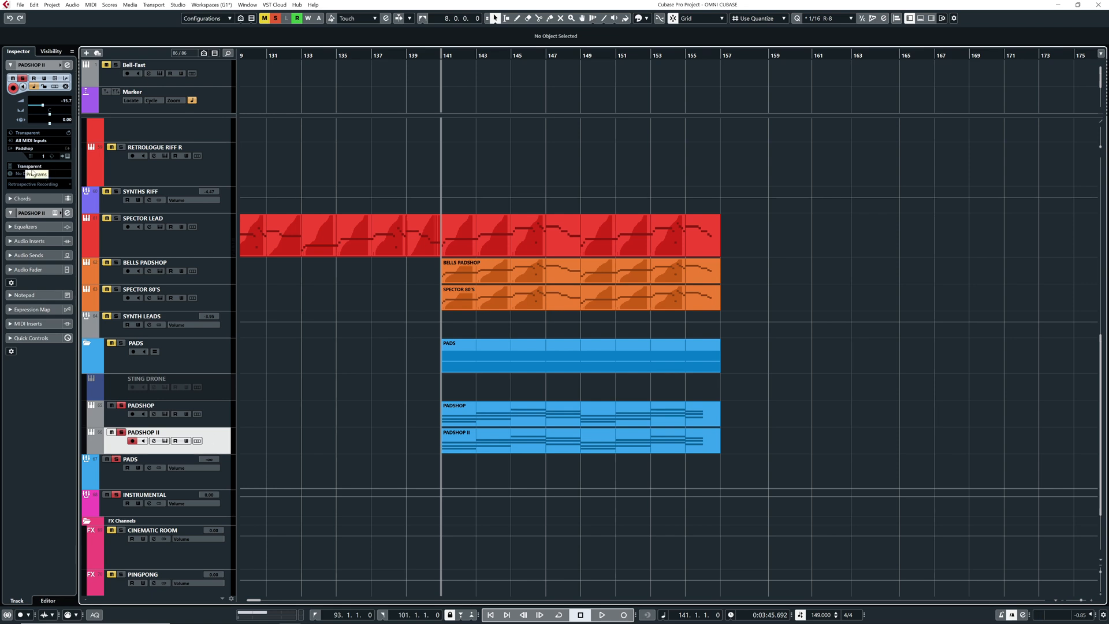
pyautogui.click(67, 157)
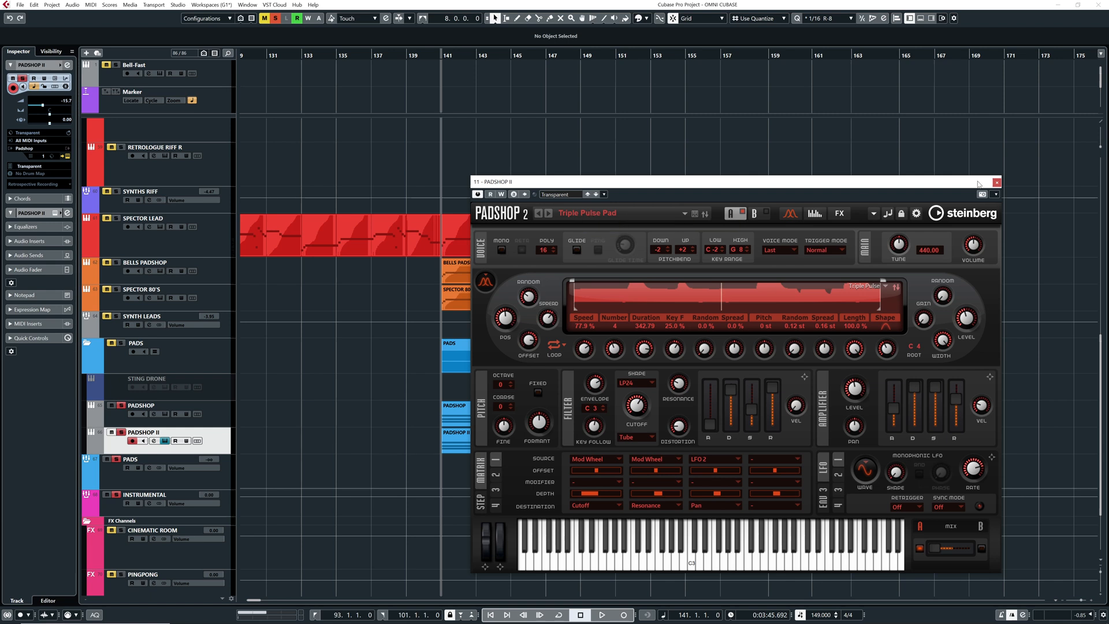
pyautogui.click(996, 183)
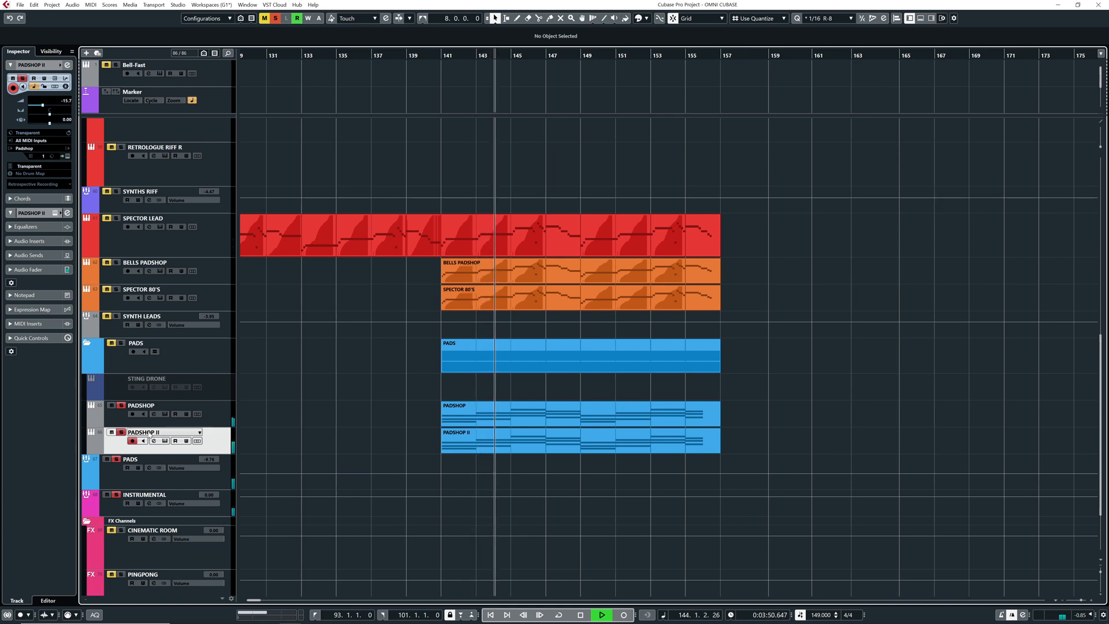
pyautogui.click(123, 420)
pyautogui.click(165, 413)
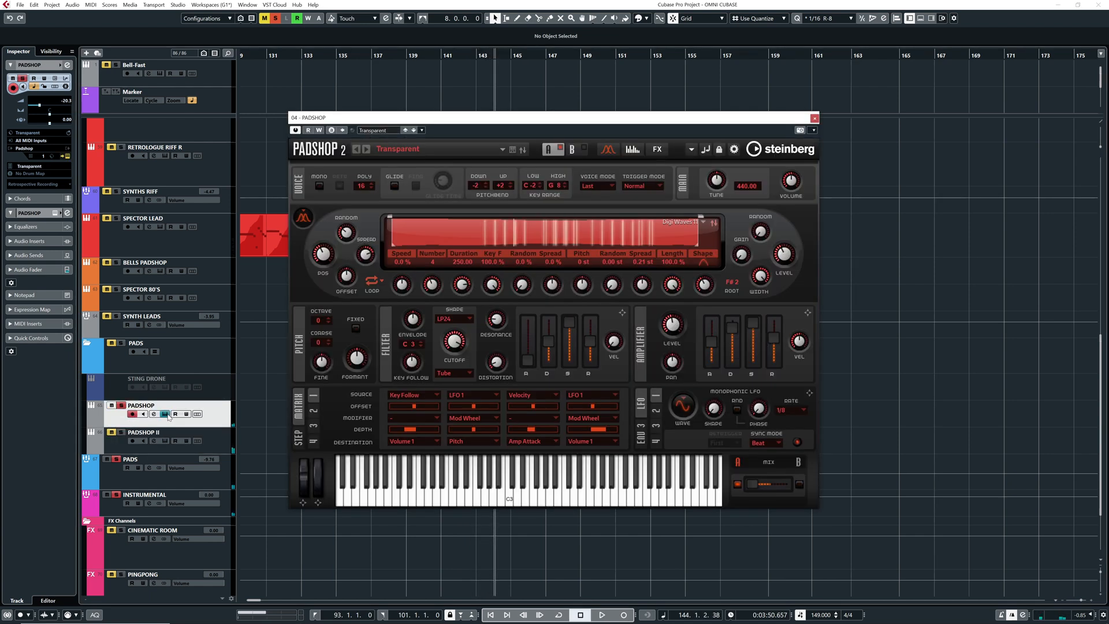
pyautogui.click(813, 118)
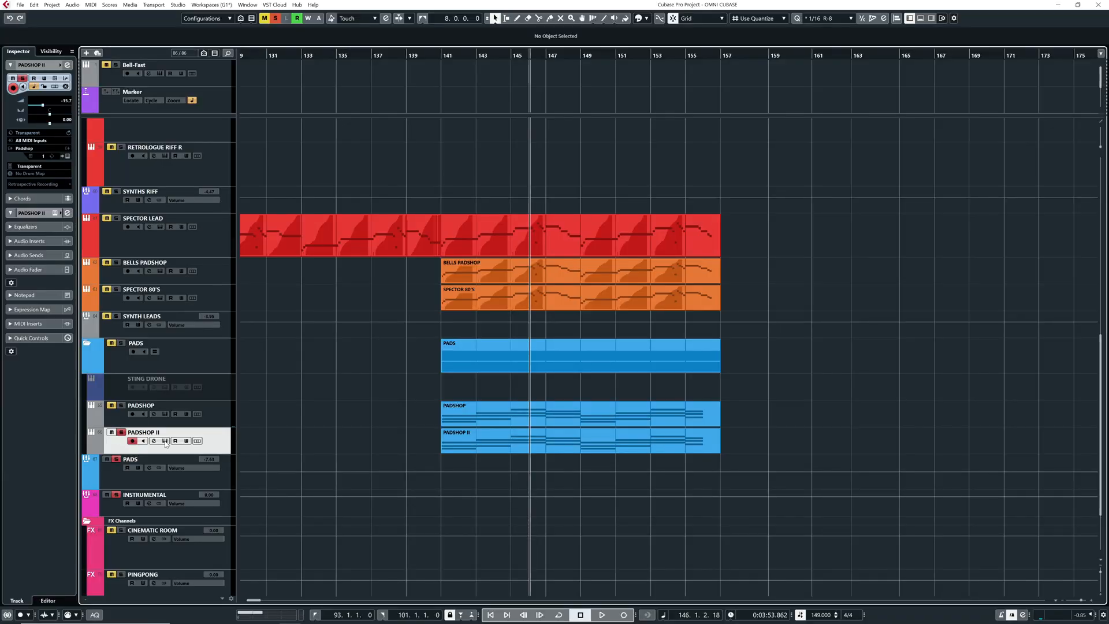
pyautogui.click(165, 441)
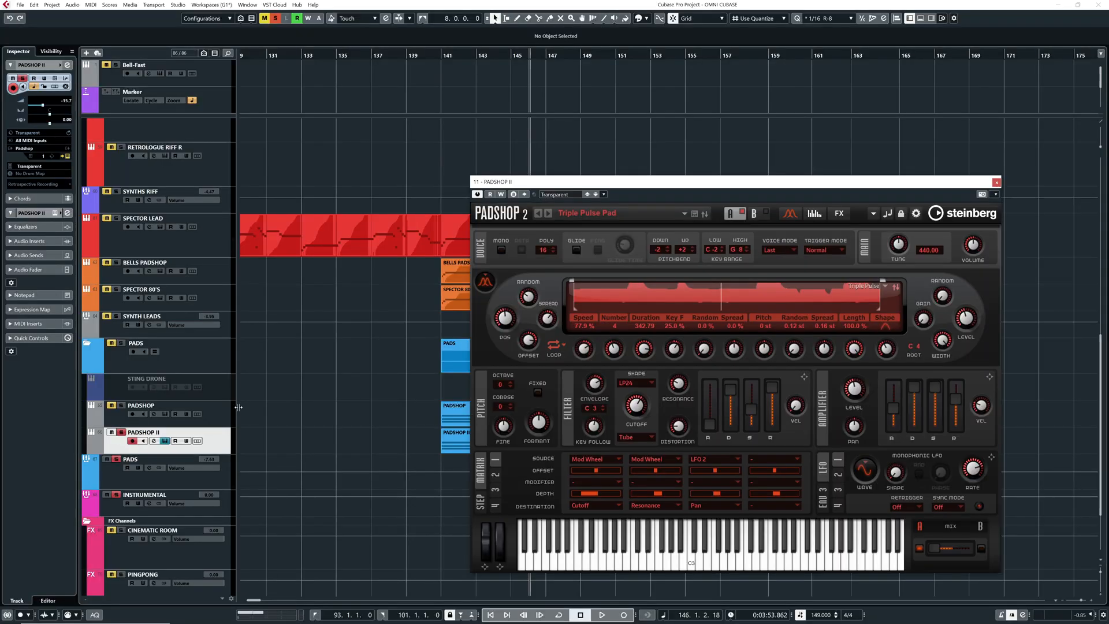
pyautogui.click(996, 182)
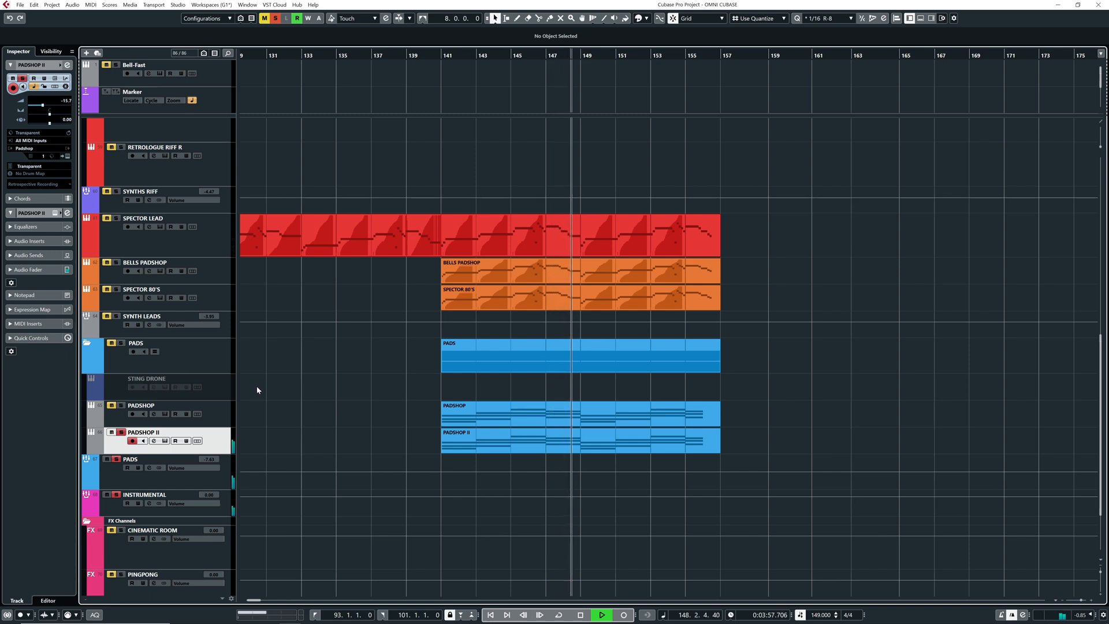
# Play the pads soloed and in the full mix, raising the PADS group volume to about -4.27
pyautogui.press('space')
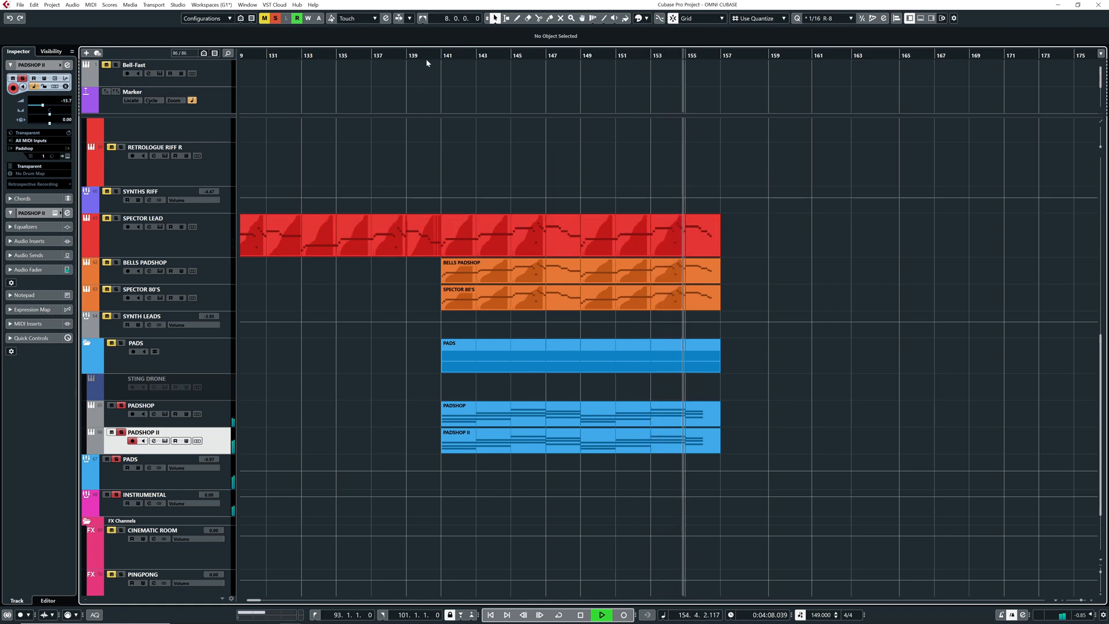
pyautogui.press('space')
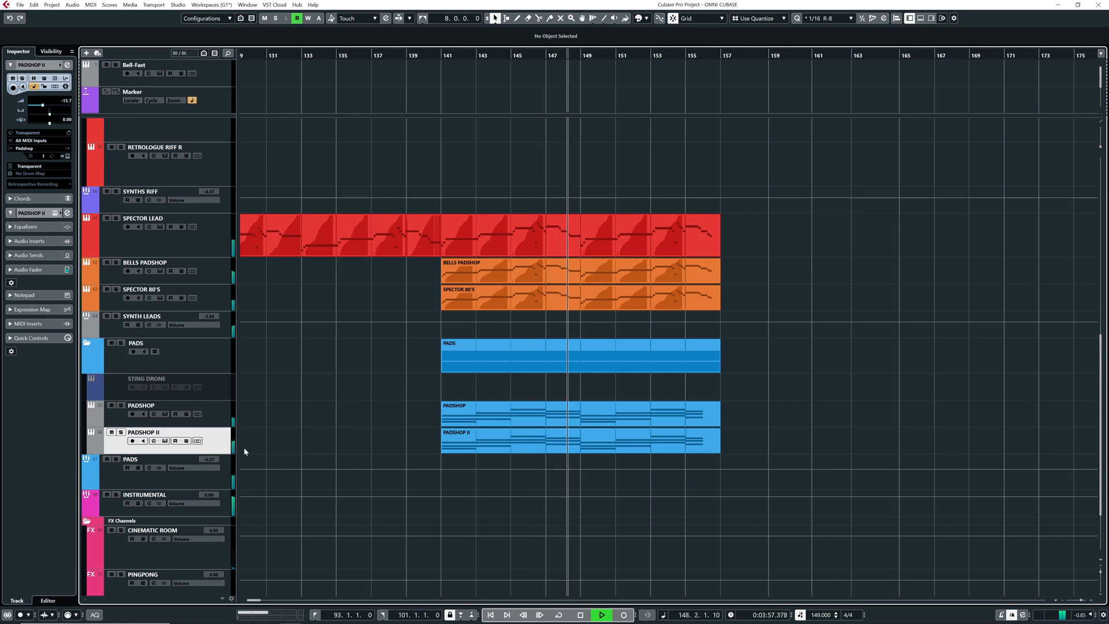
pyautogui.press('g')
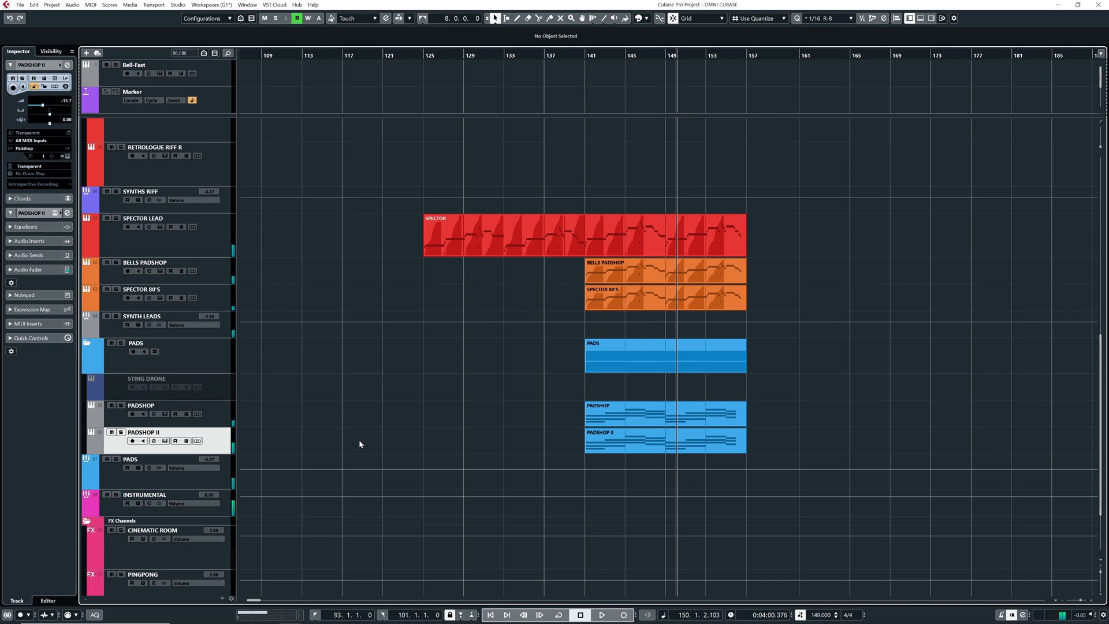
# Pull the PADS group volume down to minus infinity and solo the SYNTH LEADS group
pyautogui.moveTo(206, 460); pyautogui.dragTo(213, 519)
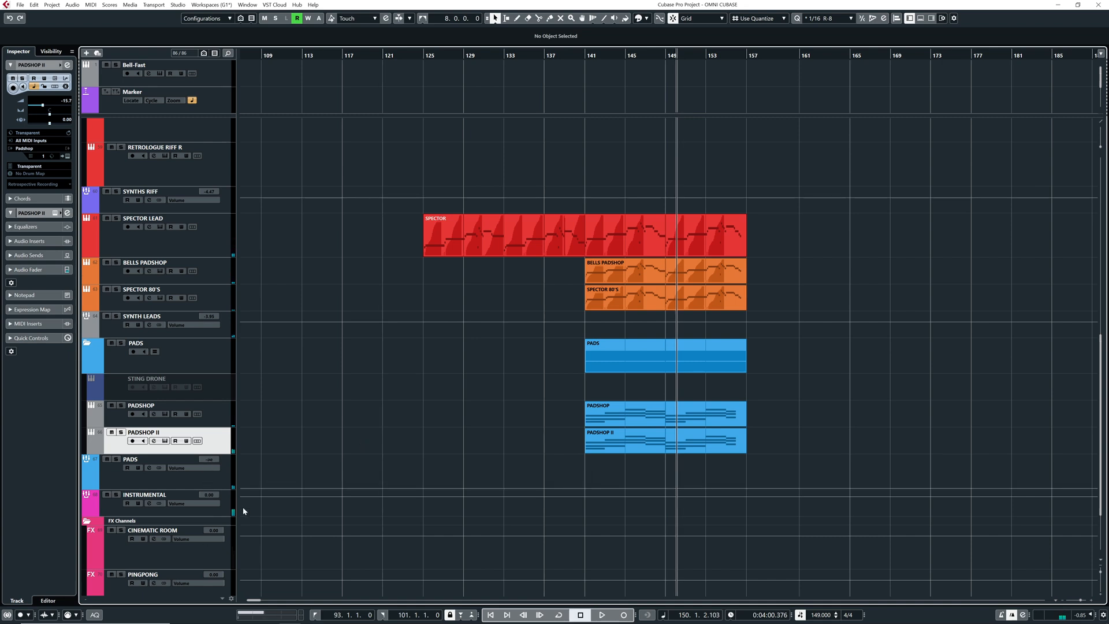
pyautogui.hscroll(2, 464, 397)
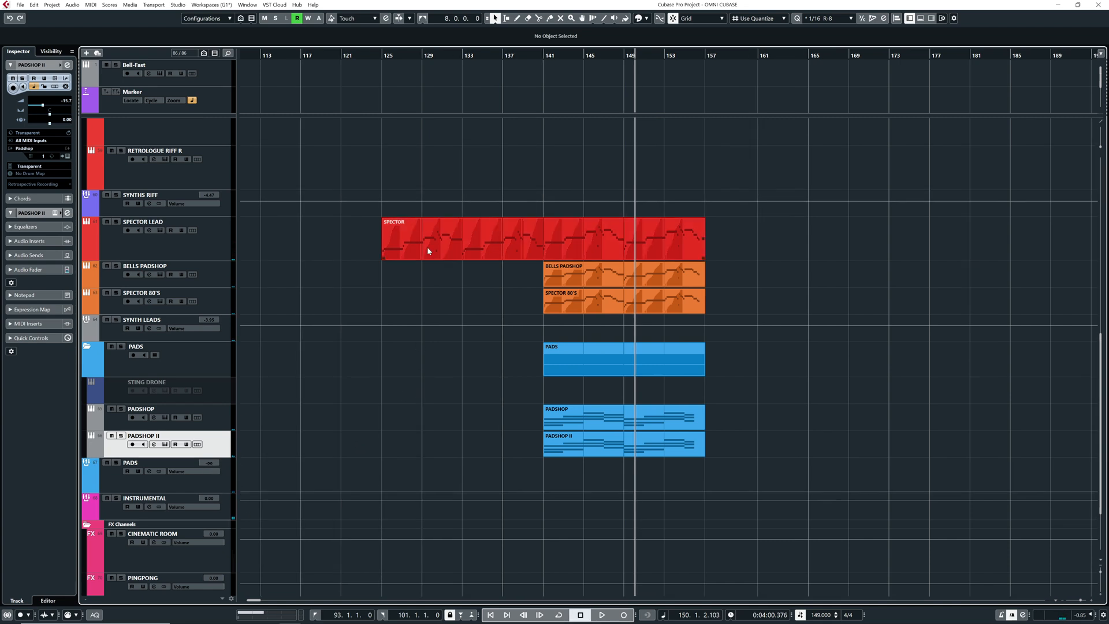
pyautogui.click(220, 246)
pyautogui.click(212, 283)
pyautogui.click(191, 307)
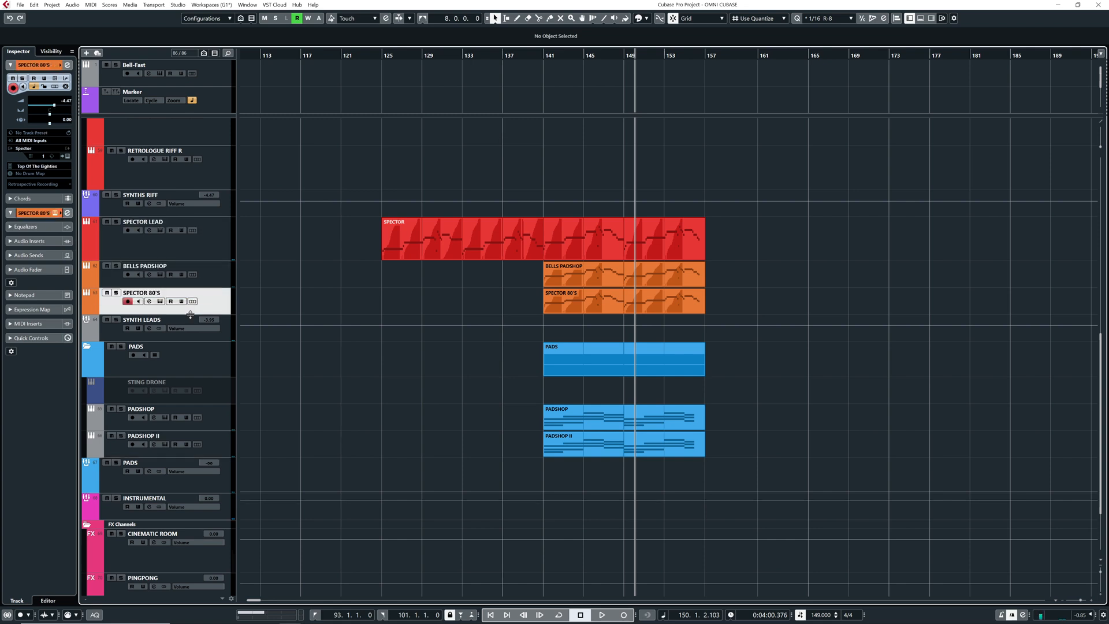
pyautogui.click(113, 331)
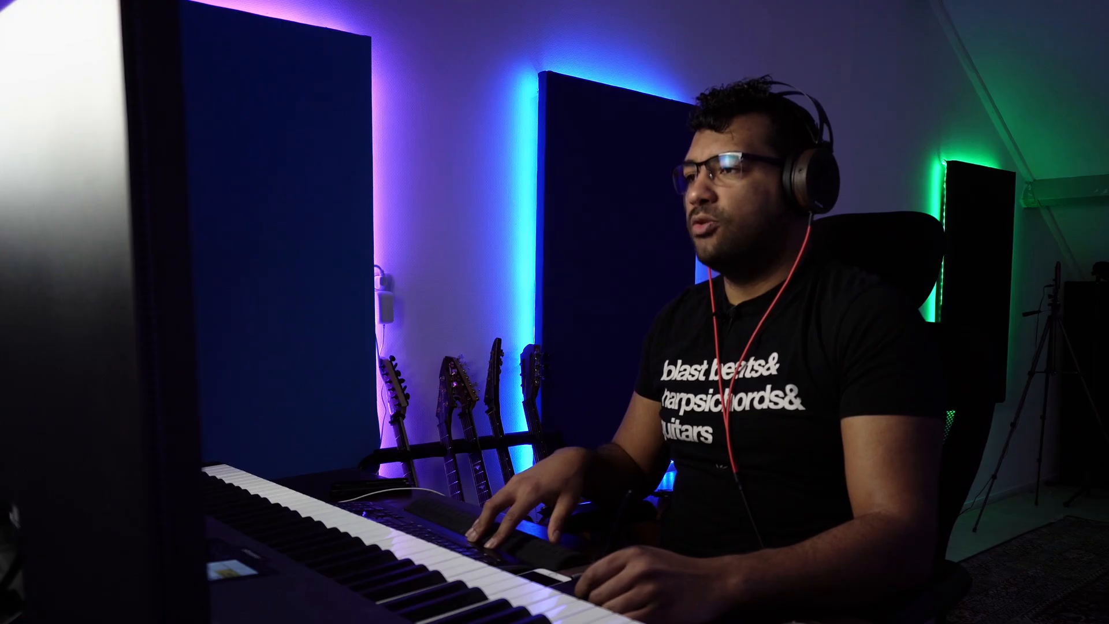
# Loop playback over bars 141 to 157 and open the channel settings of the SYNTH LEADS group
pyautogui.moveTo(544, 236); pyautogui.dragTo(682, 240)
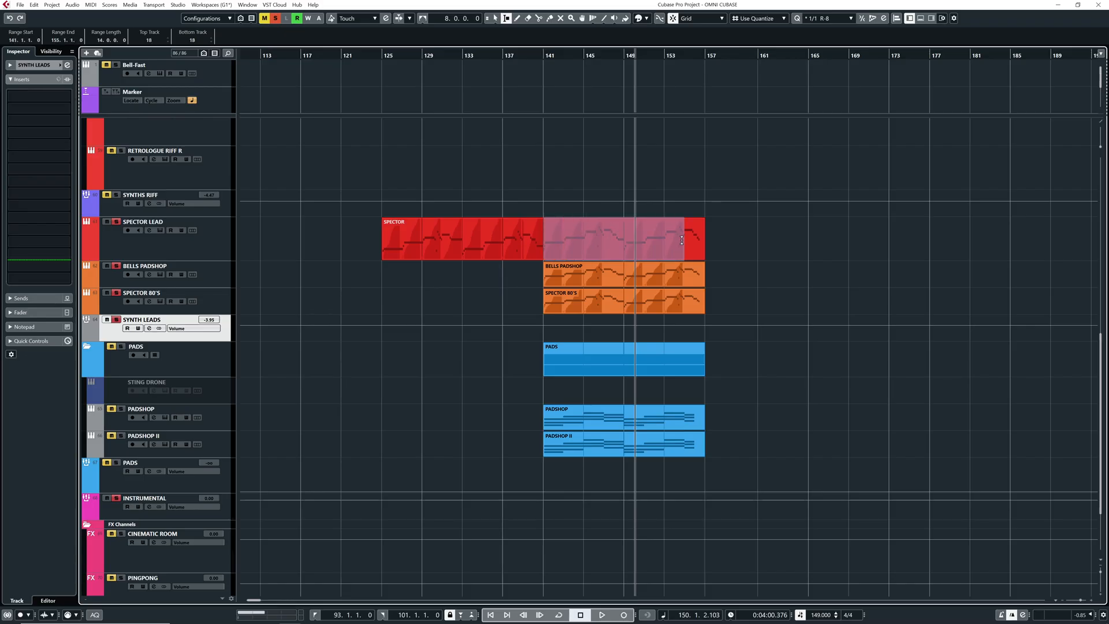
pyautogui.press('p')
pyautogui.press('1')
pyautogui.press('space')
pyautogui.click(67, 65)
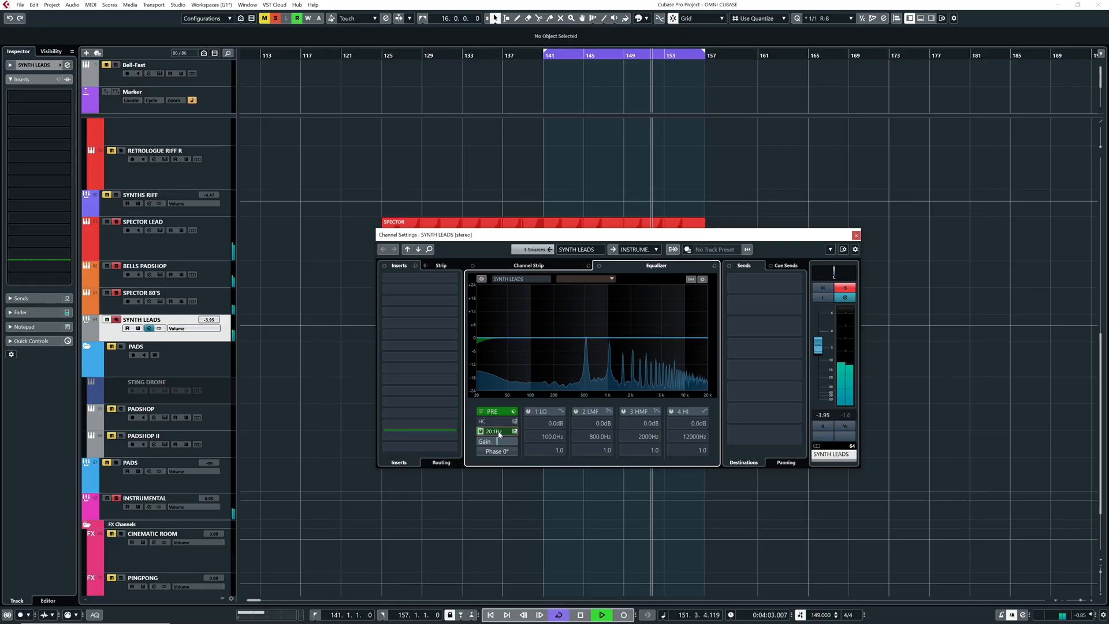
# Sweep and set a low cut on the SYNTH LEADS pre-filter during looped playback, and add a high cut at about 9428 Hz
pyautogui.moveTo(497, 431); pyautogui.dragTo(533, 429)
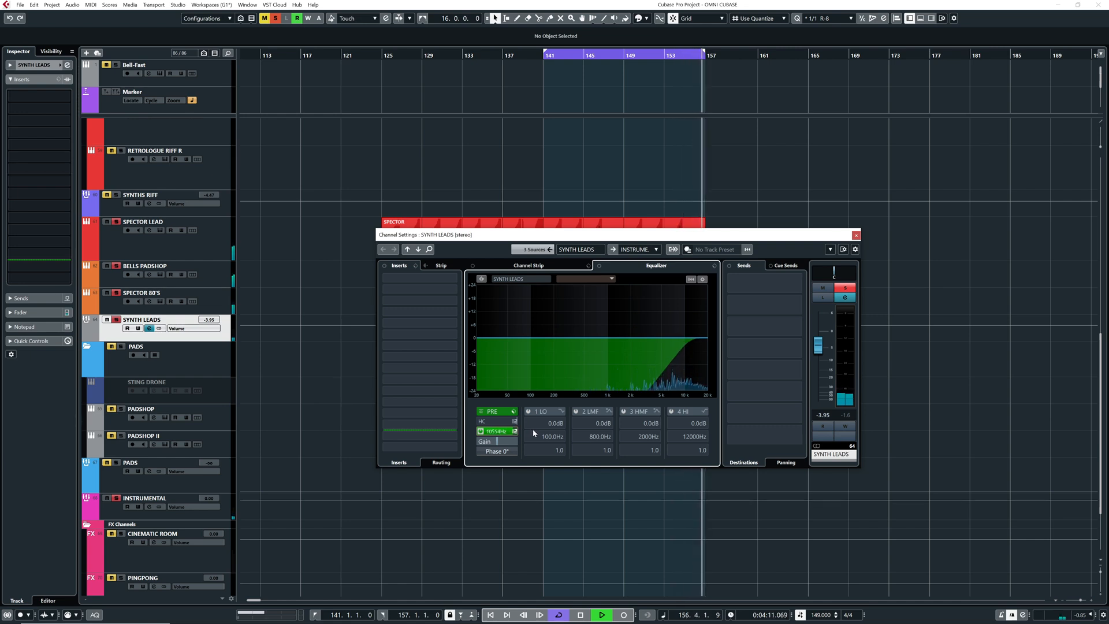
pyautogui.press('space')
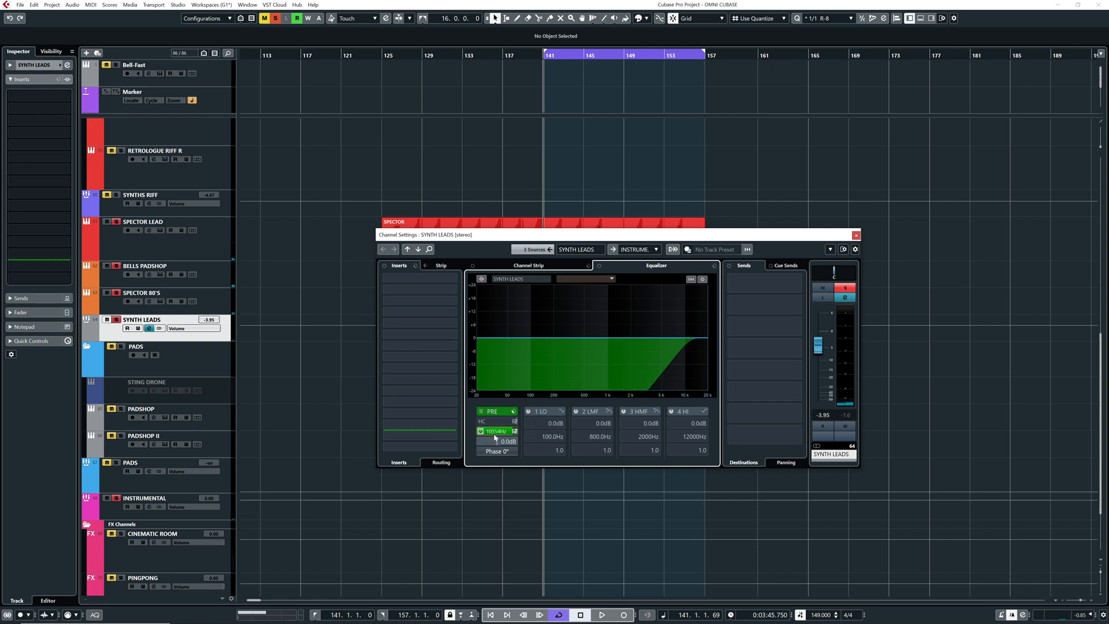
pyautogui.click(480, 431)
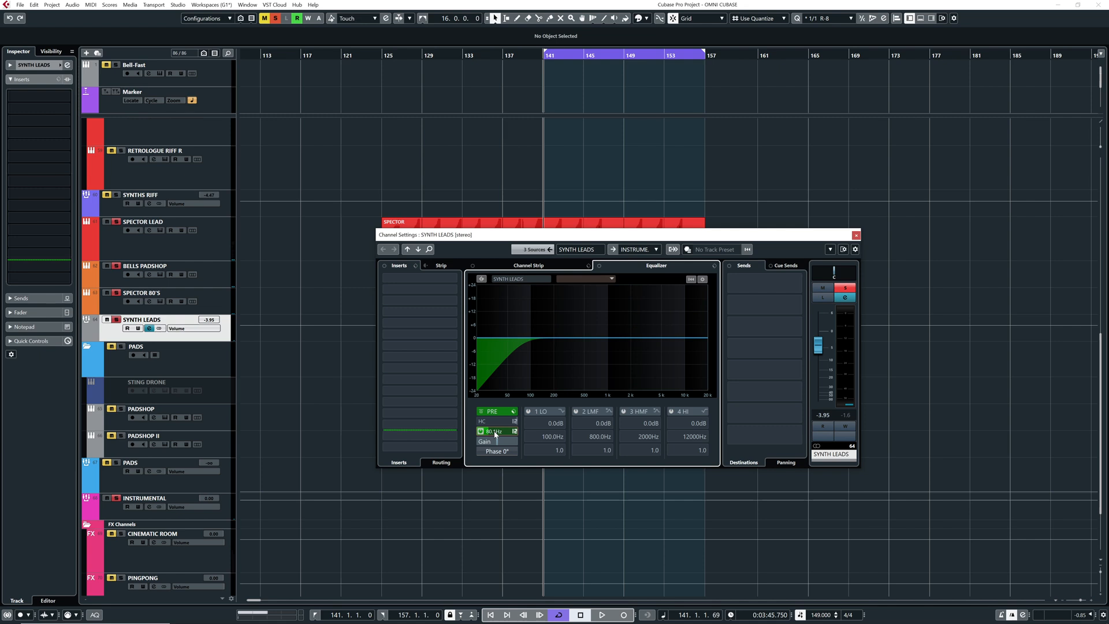
pyautogui.press('space')
pyautogui.moveTo(493, 437); pyautogui.dragTo(502, 435)
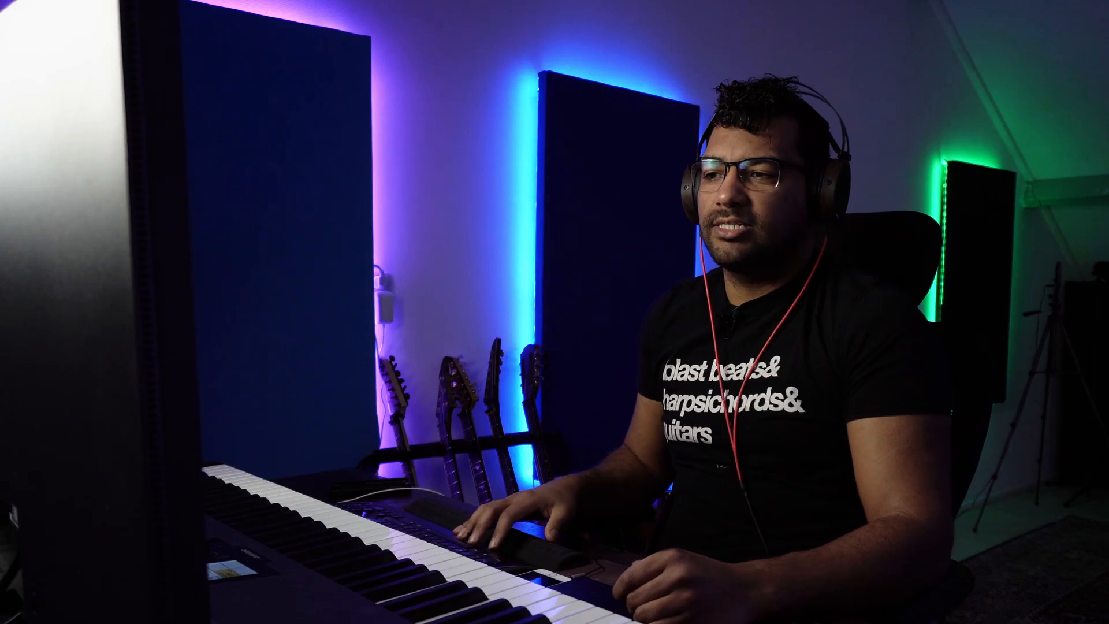
pyautogui.press('space')
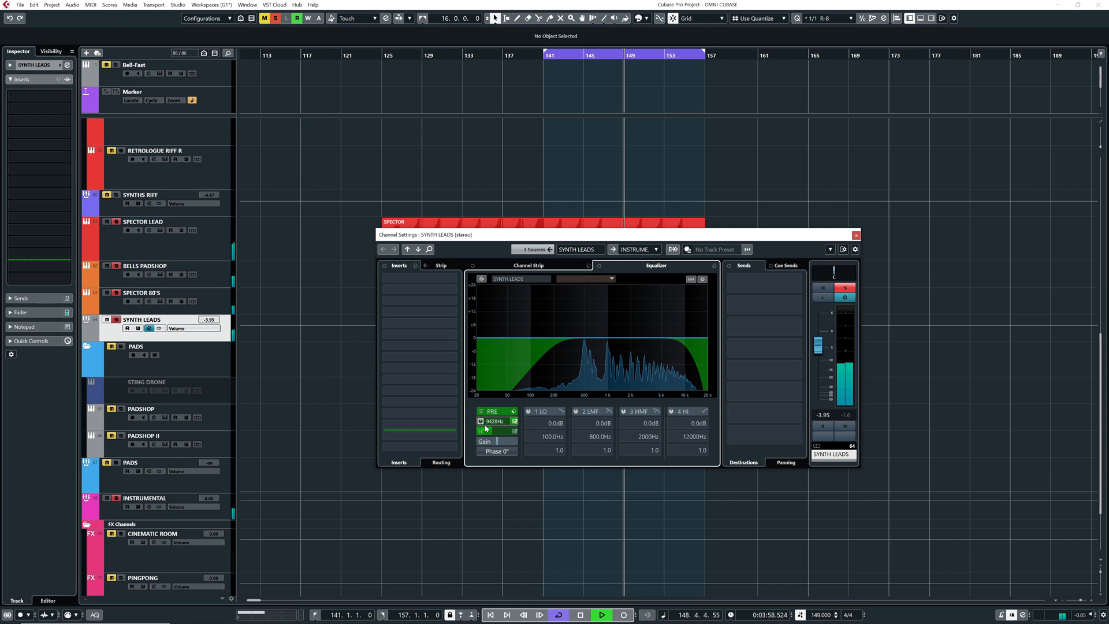
pyautogui.moveTo(486, 428); pyautogui.dragTo(485, 418)
# Clear the SYNTH LEADS solo and compare its pre-filter bypassed and active in the full mix
pyautogui.click(116, 320)
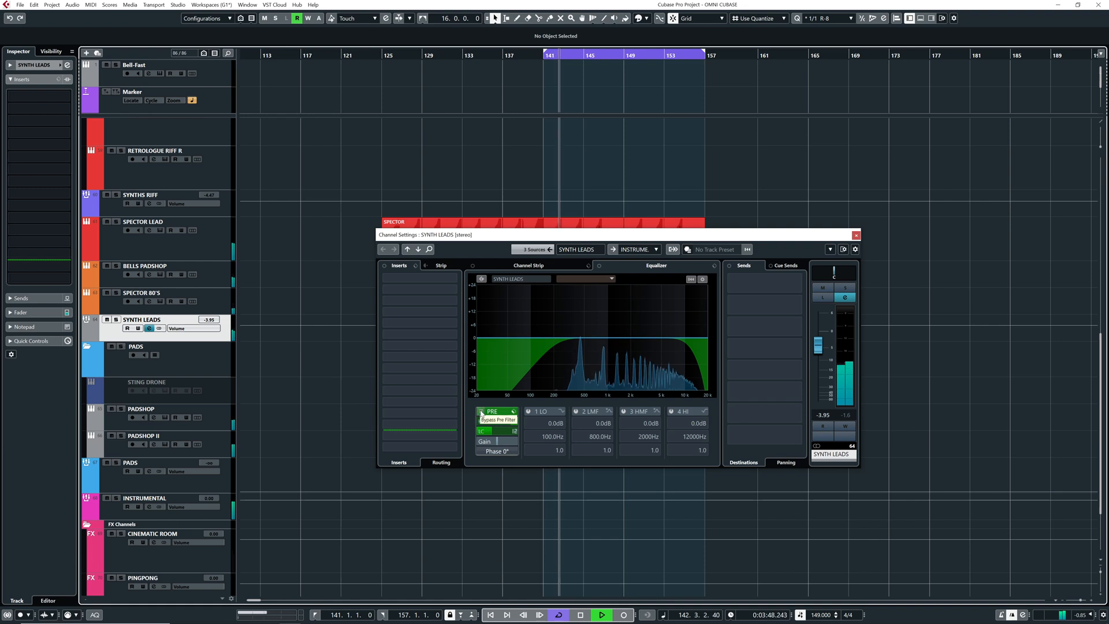
pyautogui.click(480, 412)
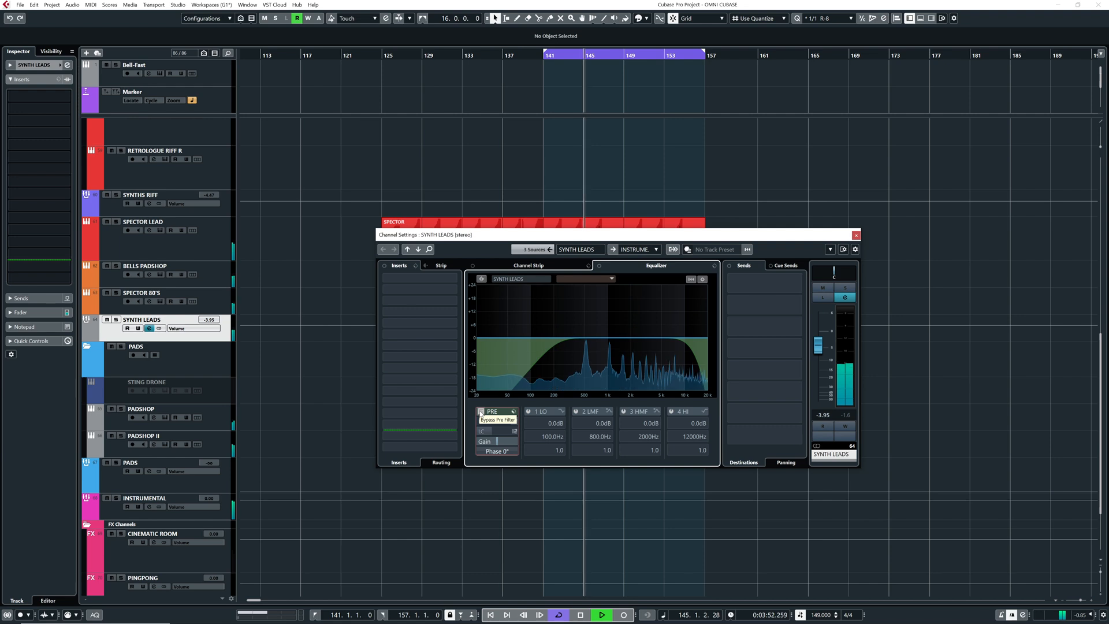
pyautogui.click(480, 412)
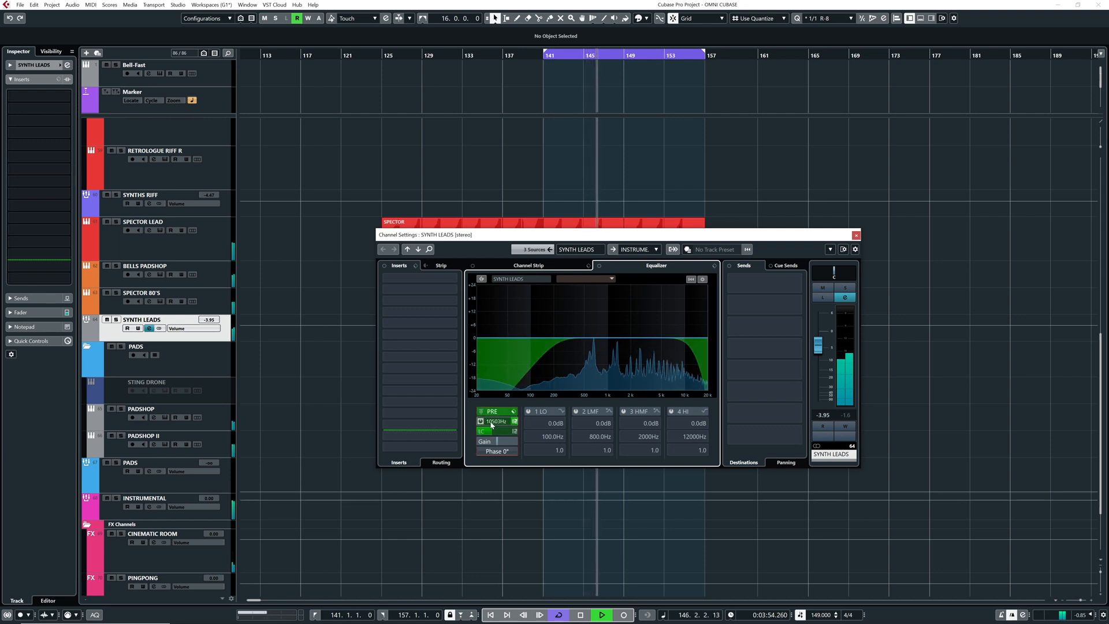
# Fine-tune the SYNTH LEADS pre-filter cuts, compare them with bypass, and replay the group soloed from bar 141
pyautogui.moveTo(494, 421); pyautogui.dragTo(496, 421)
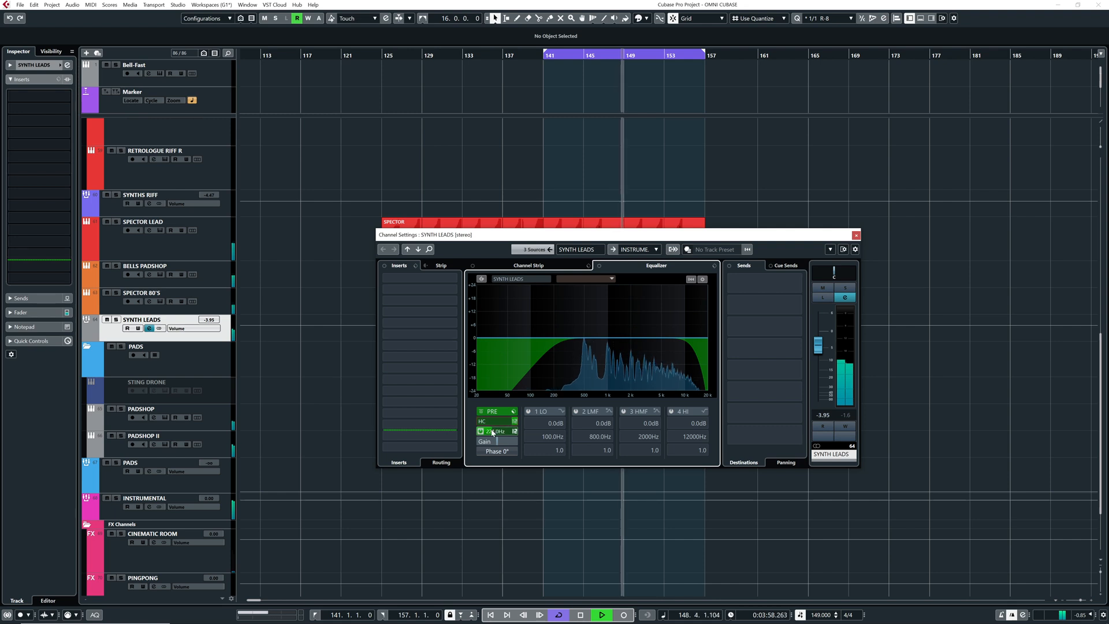
pyautogui.click(480, 411)
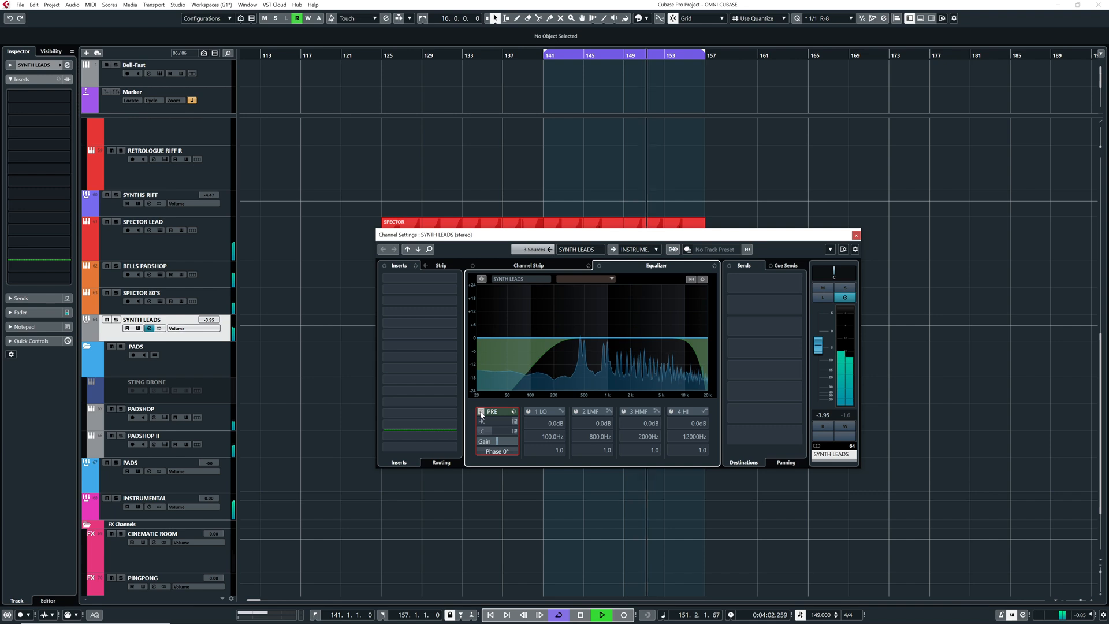
pyautogui.click(480, 411)
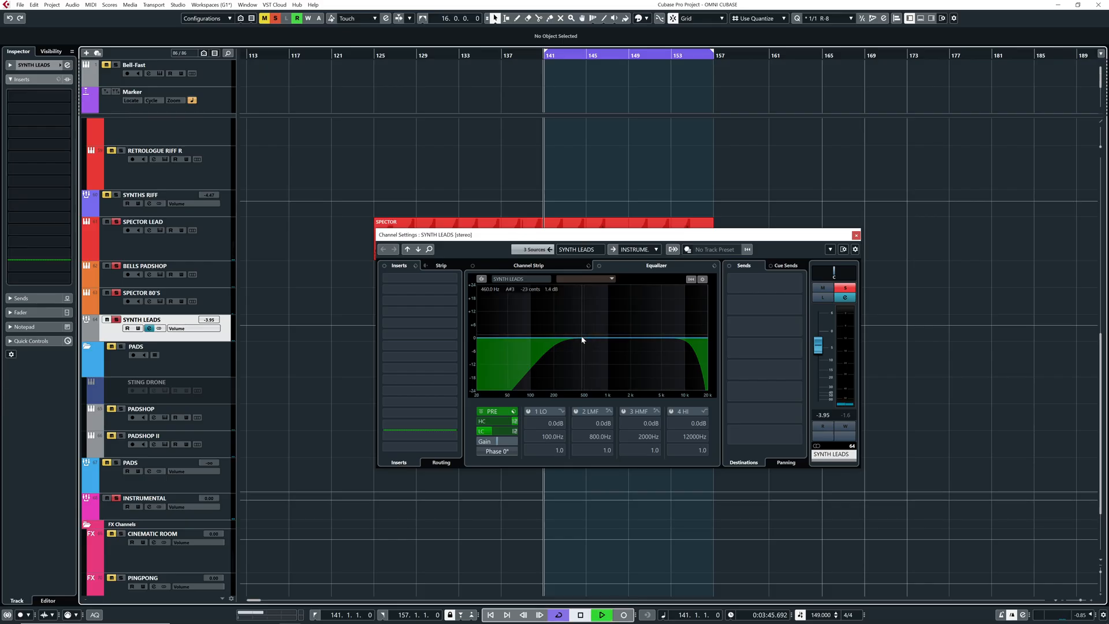
pyautogui.press('space')
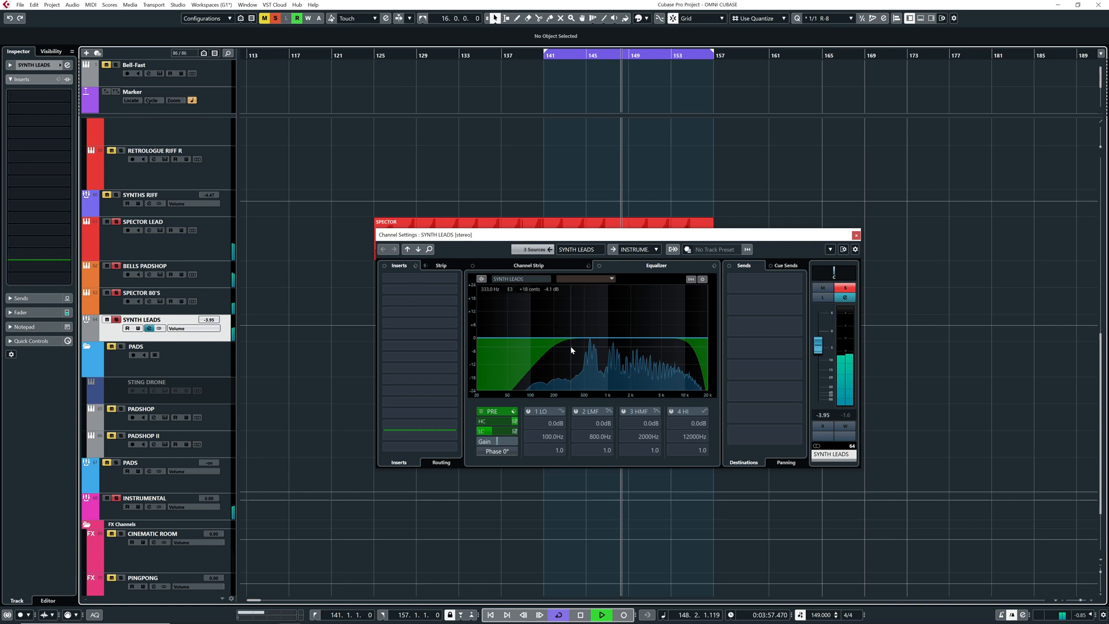
# Clear the SYNTH LEADS solo and replay the full mix from bar 141
pyautogui.press('space')
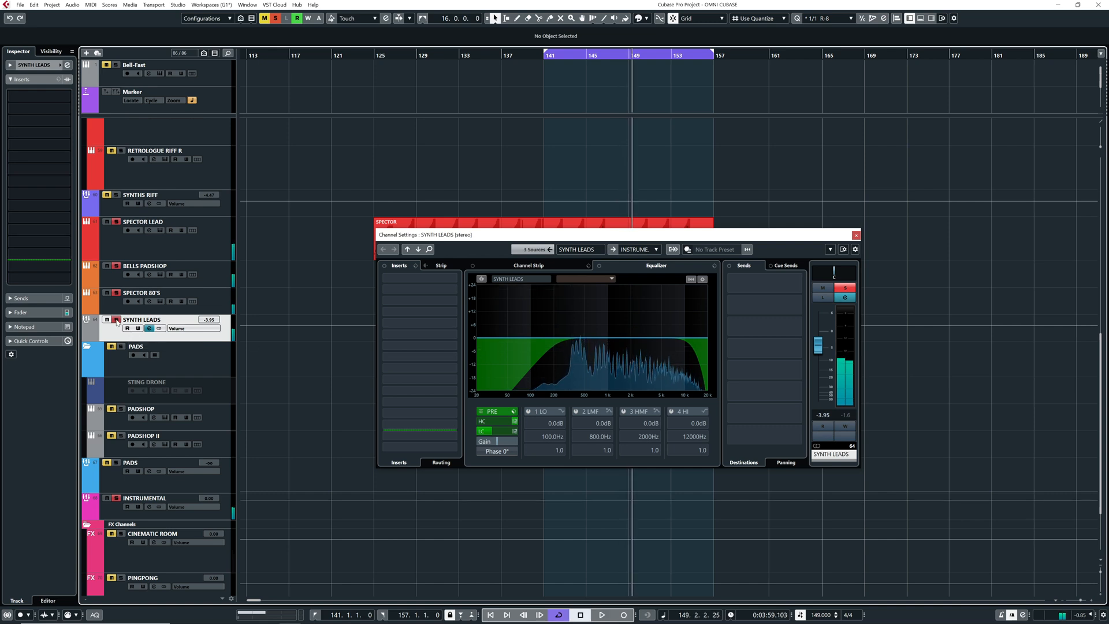
pyautogui.click(116, 319)
pyautogui.click(552, 57)
pyautogui.press('space')
# Sweep the SYNTH LEADS low-mid EQ band to a -4.7 dB cut at 431.5 Hz with Q 0.9, and lower the fader to -4.47 dB
pyautogui.moveTo(583, 338); pyautogui.dragTo(579, 318)
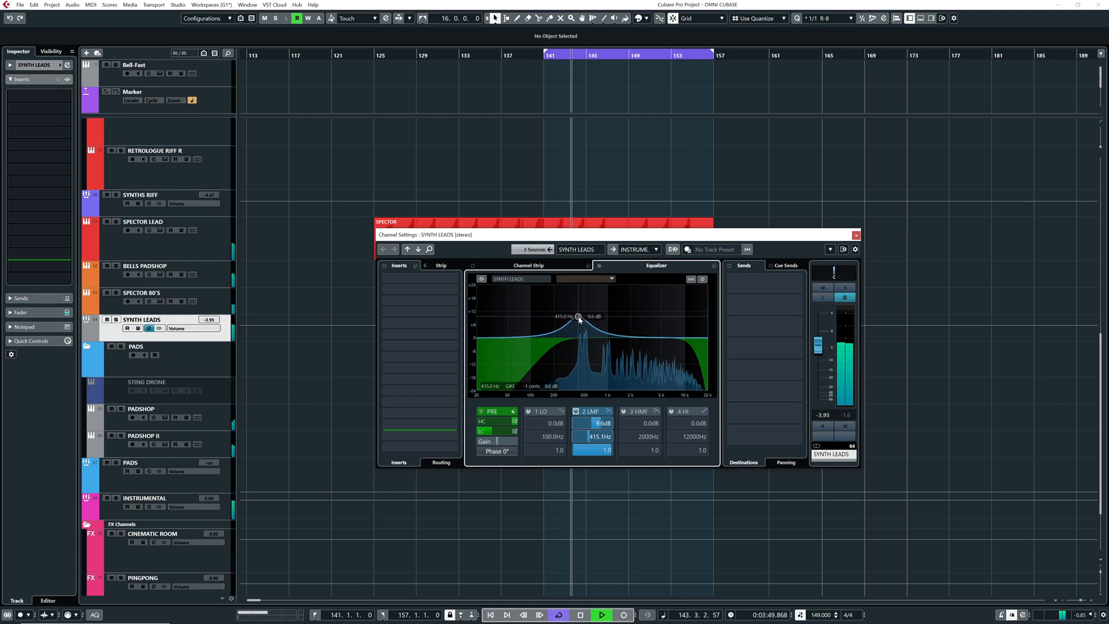
pyautogui.moveTo(579, 318); pyautogui.dragTo(584, 347)
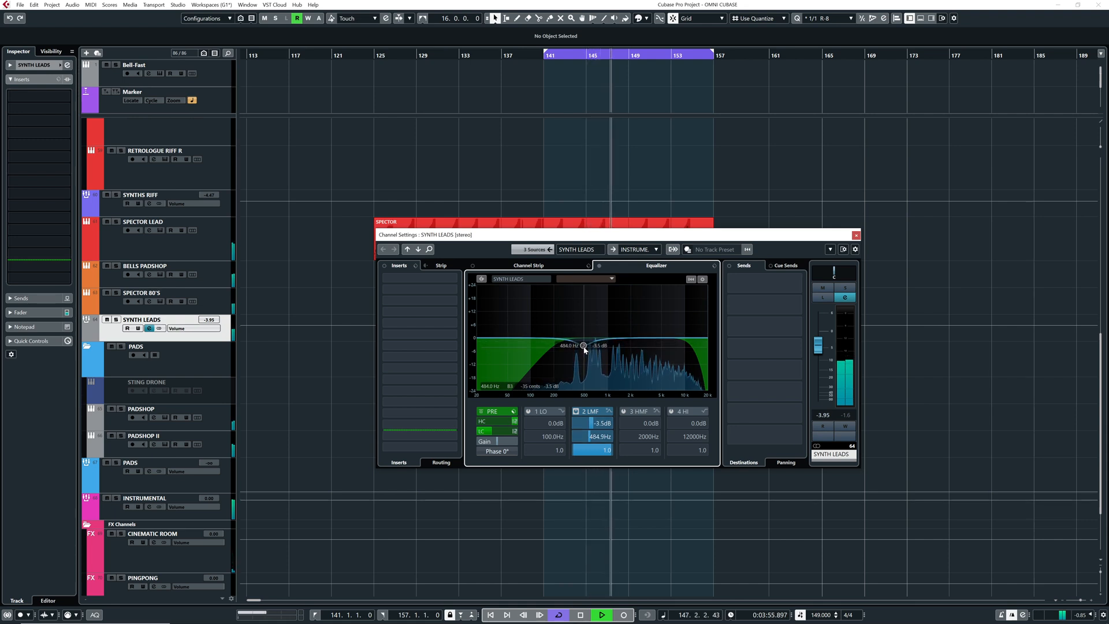
pyautogui.moveTo(584, 348); pyautogui.dragTo(587, 349)
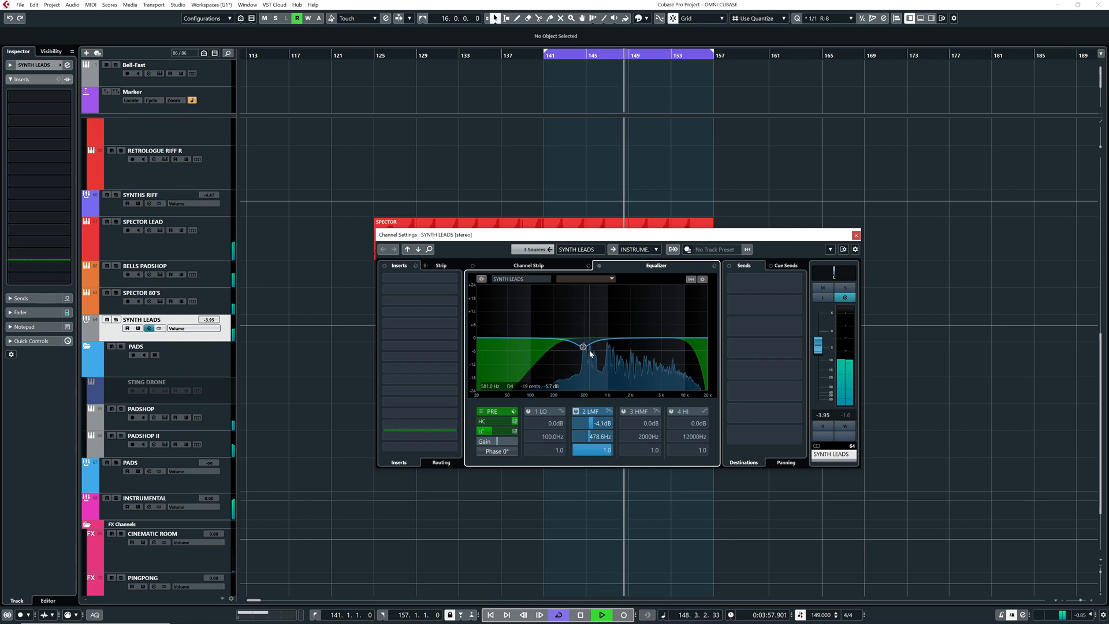
pyautogui.moveTo(587, 353); pyautogui.dragTo(581, 351)
pyautogui.scroll(-1, 581, 347)
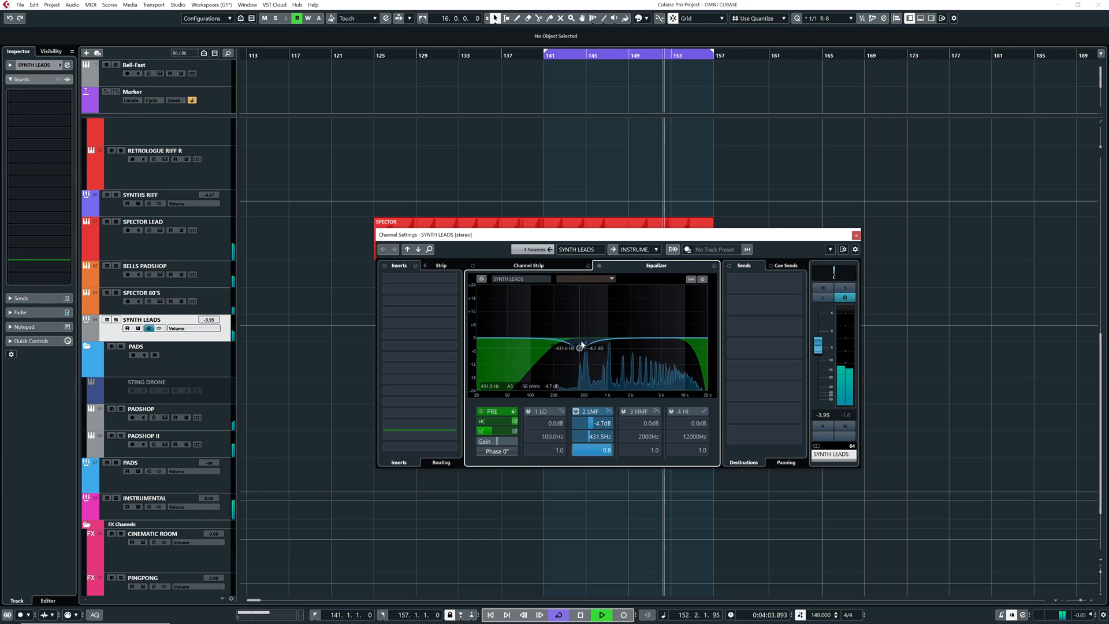
pyautogui.moveTo(818, 350); pyautogui.dragTo(820, 352)
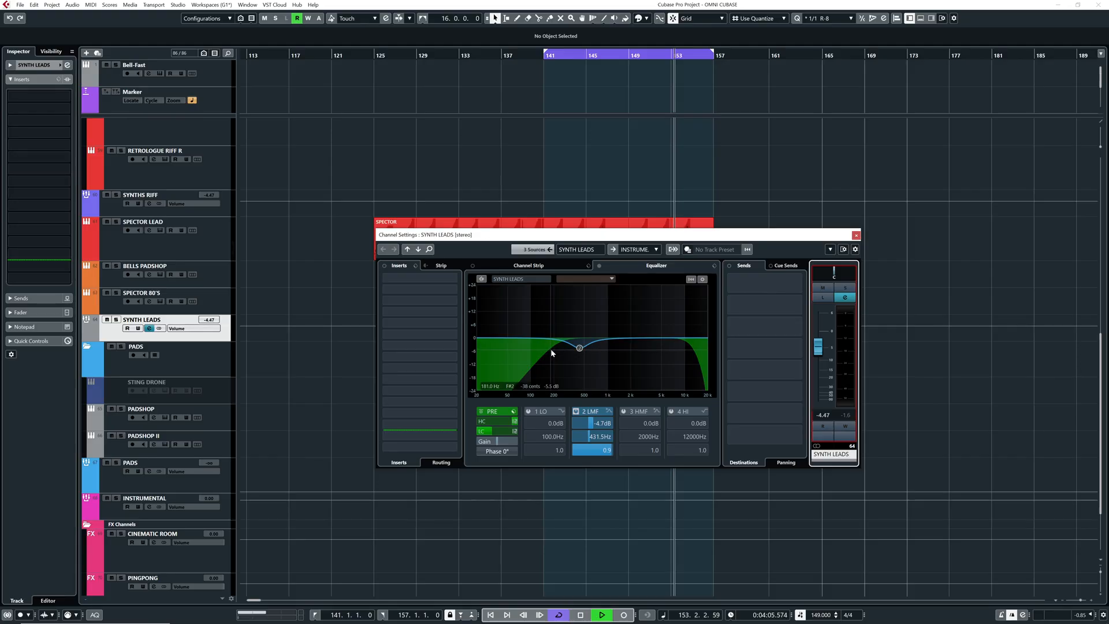
pyautogui.click(116, 320)
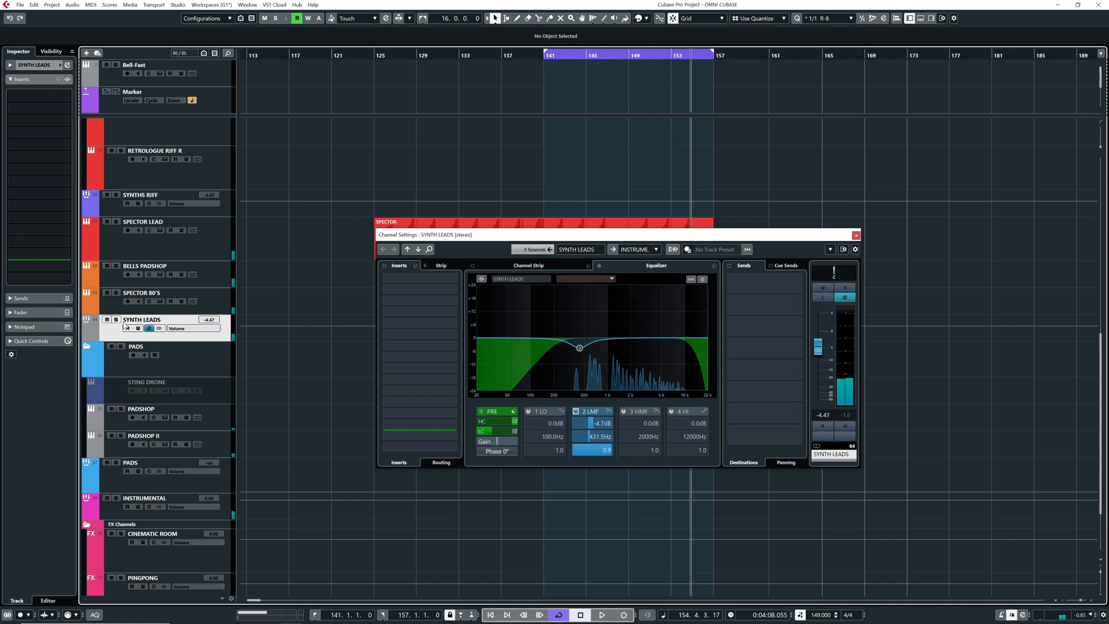
# Add an active send from SYNTH LEADS to the PINGPONG effect channel
pyautogui.click(771, 292)
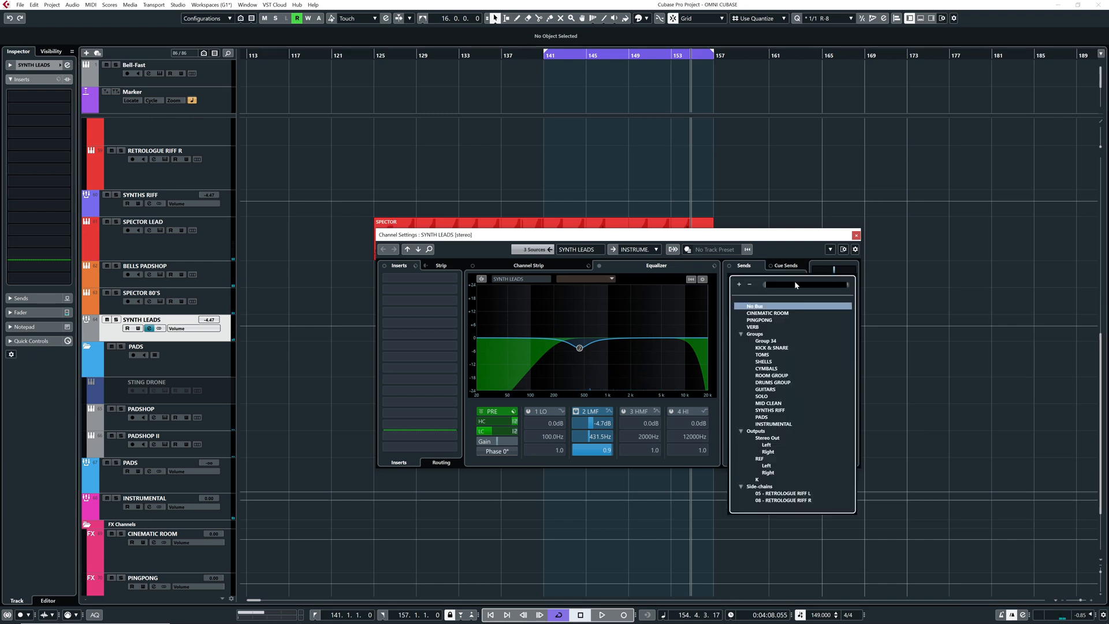
pyautogui.click(762, 320)
pyautogui.click(731, 279)
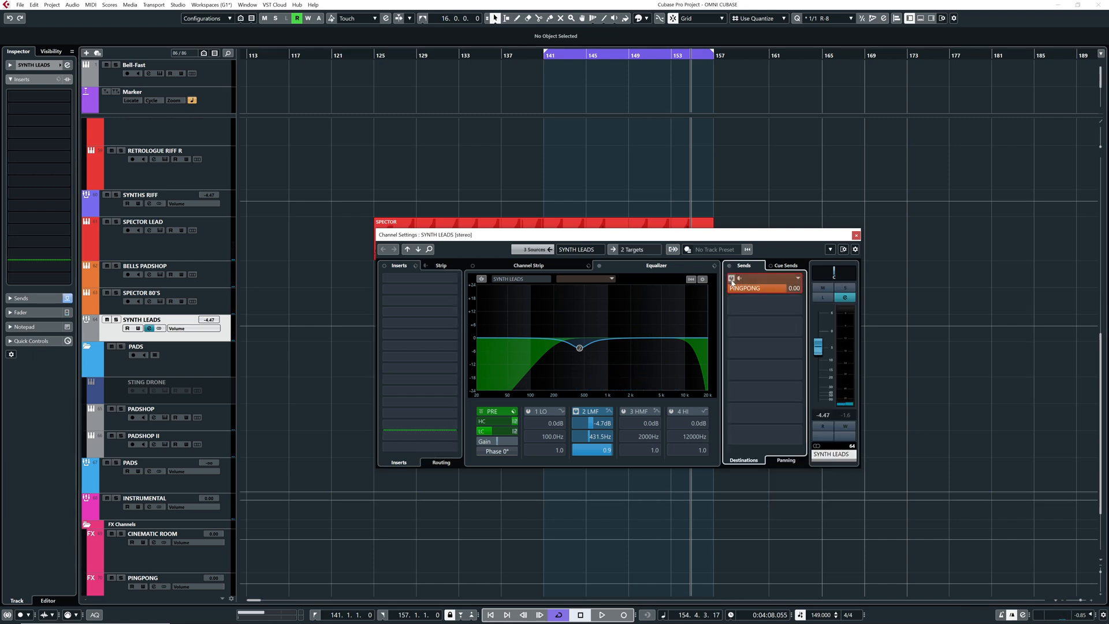
pyautogui.rightClick(740, 290)
pyautogui.click(749, 376)
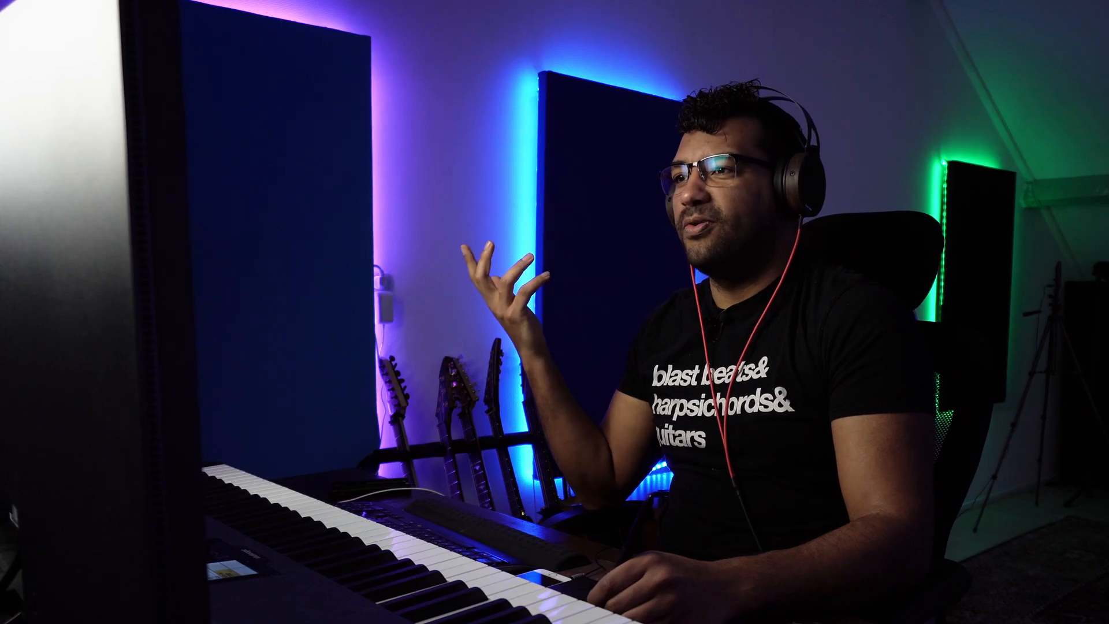
# Add a second SYNTH LEADS send to VERB and briefly view its REVerence editor
pyautogui.click(792, 309)
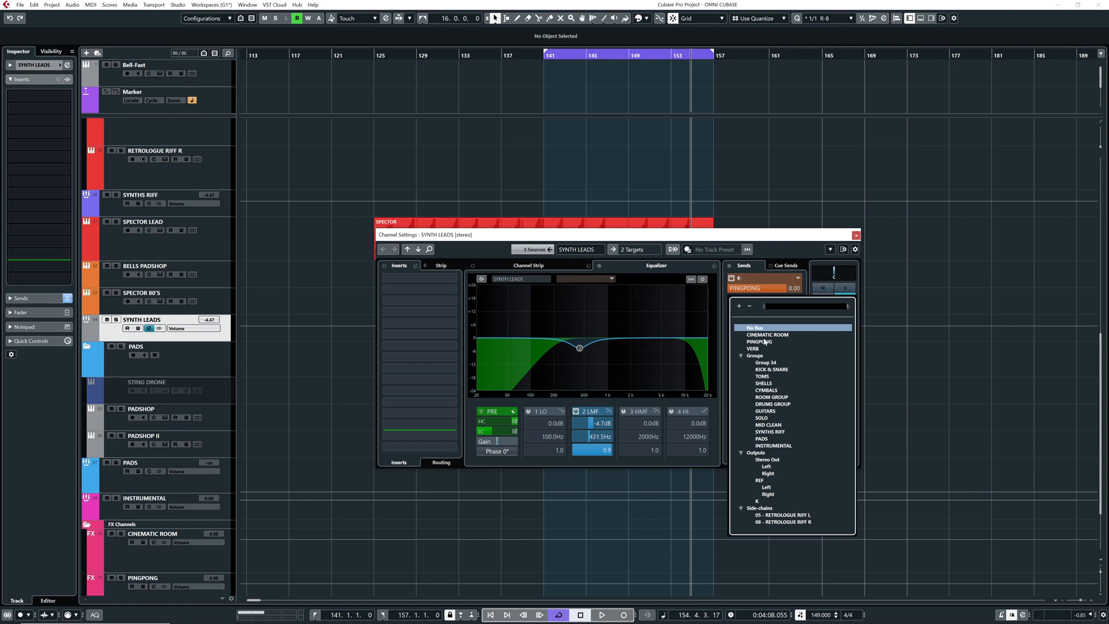
pyautogui.click(758, 349)
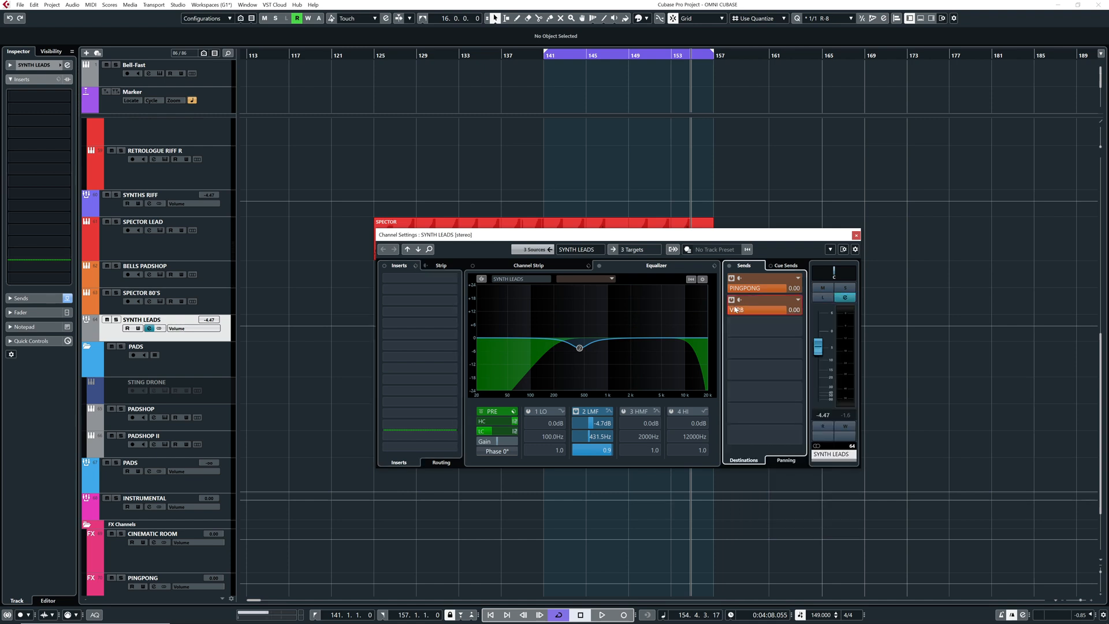
pyautogui.rightClick(741, 310)
pyautogui.click(751, 398)
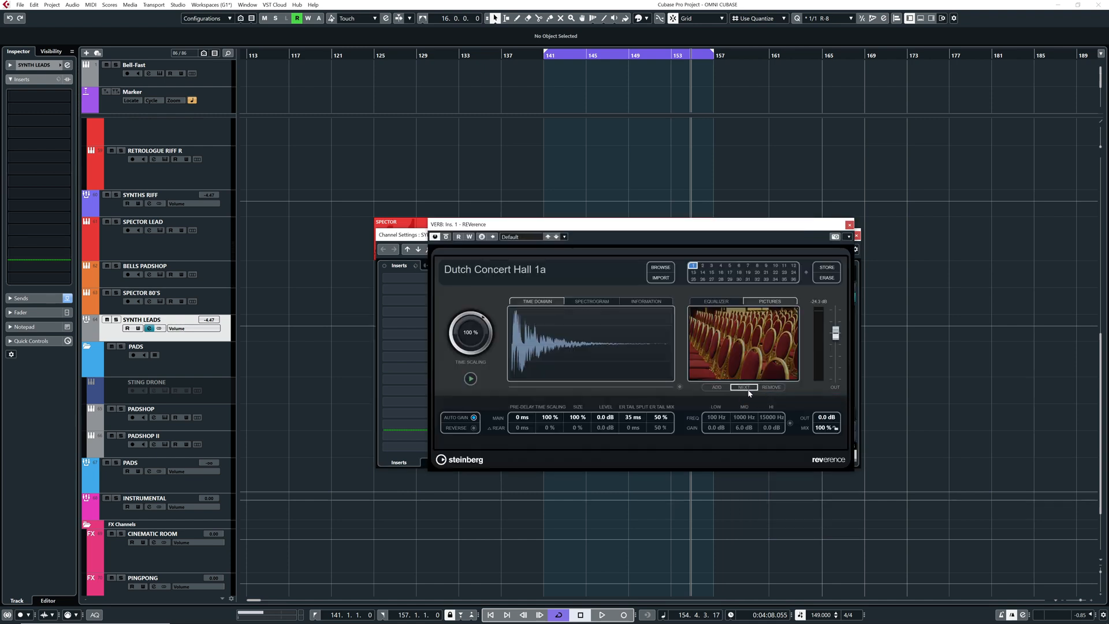
pyautogui.click(849, 225)
pyautogui.click(856, 235)
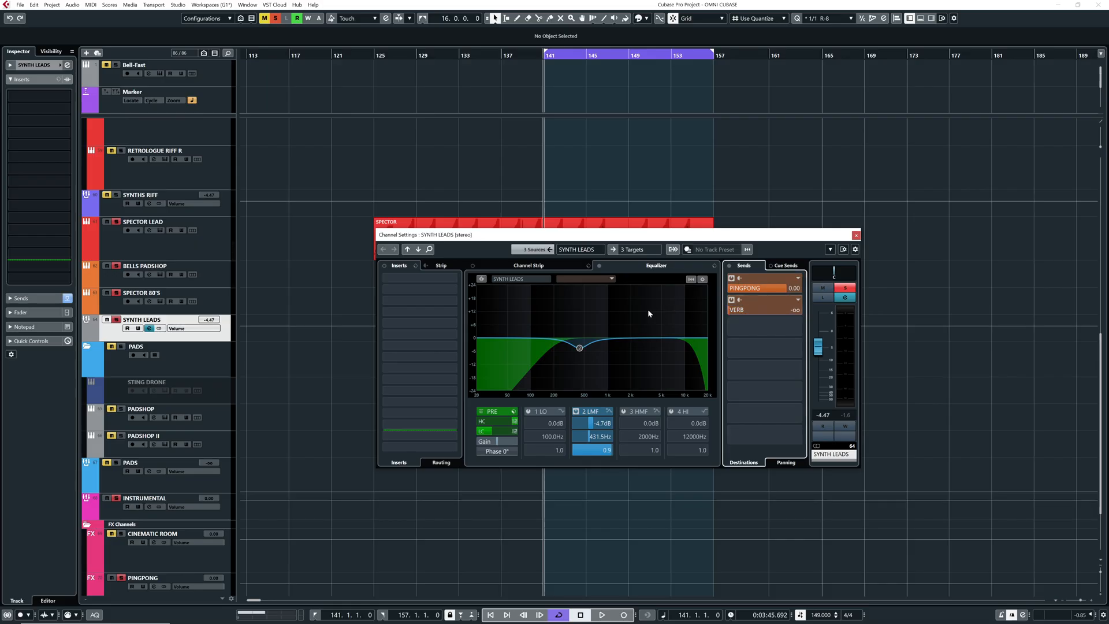
# Set the SYNTH LEADS send to PINGPONG to -1.20 dB while auditioning the soloed group
pyautogui.press('space')
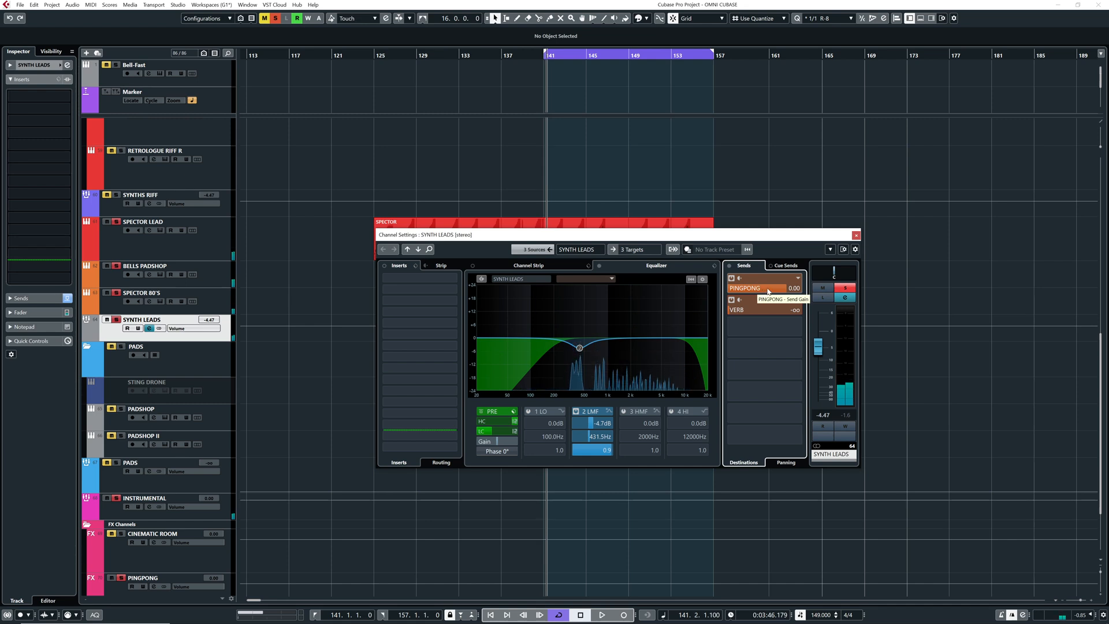
pyautogui.moveTo(768, 289); pyautogui.dragTo(803, 289)
pyautogui.press('space')
pyautogui.press('space')
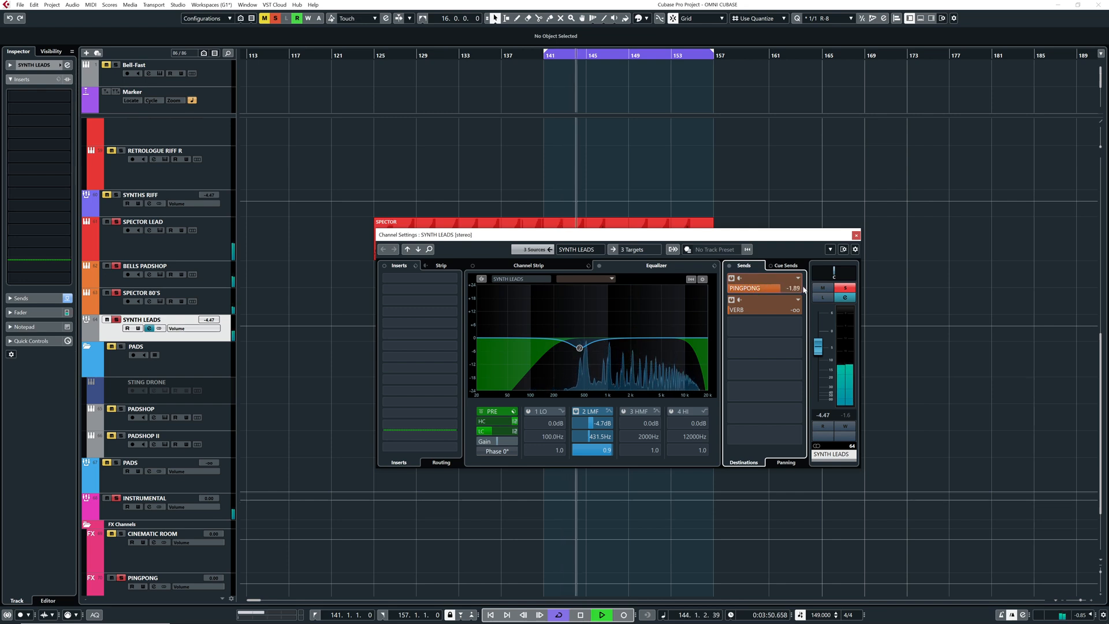
pyautogui.press('space')
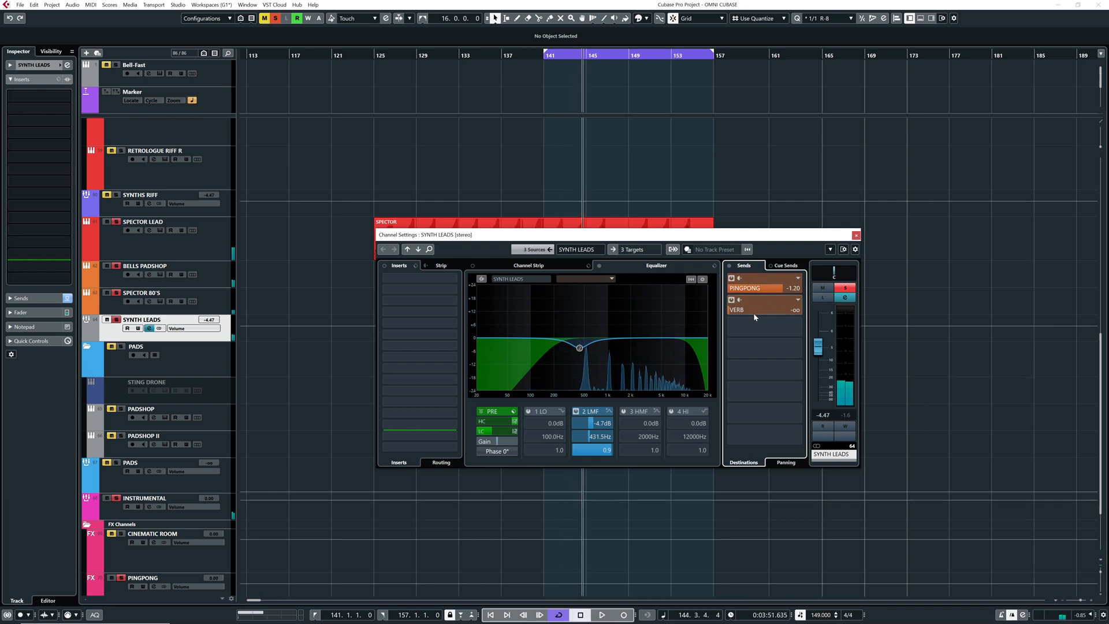
# Raise the VERB send to -12.6 dB during playback and compare the sends bypassed and active
pyautogui.press('space')
pyautogui.moveTo(742, 312); pyautogui.dragTo(800, 308)
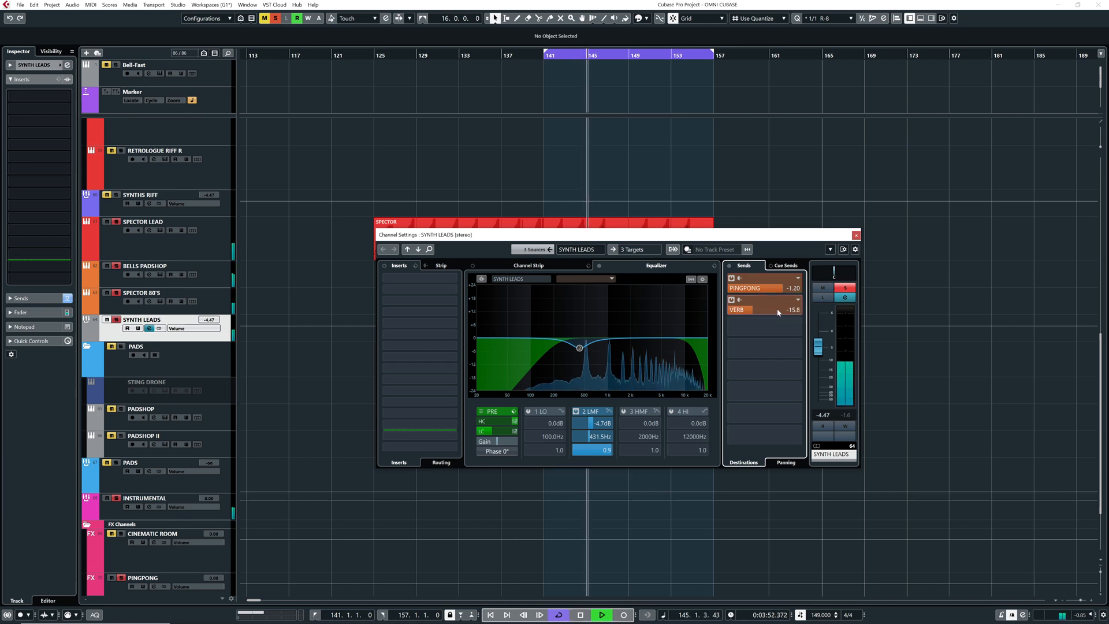
pyautogui.moveTo(815, 307); pyautogui.dragTo(812, 307)
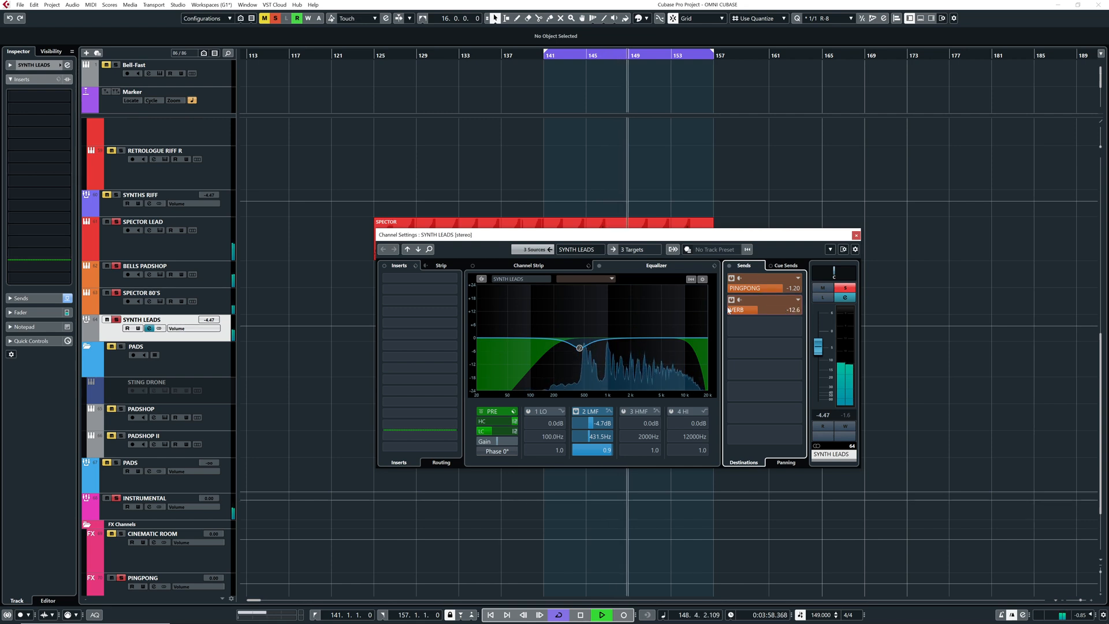
pyautogui.click(729, 266)
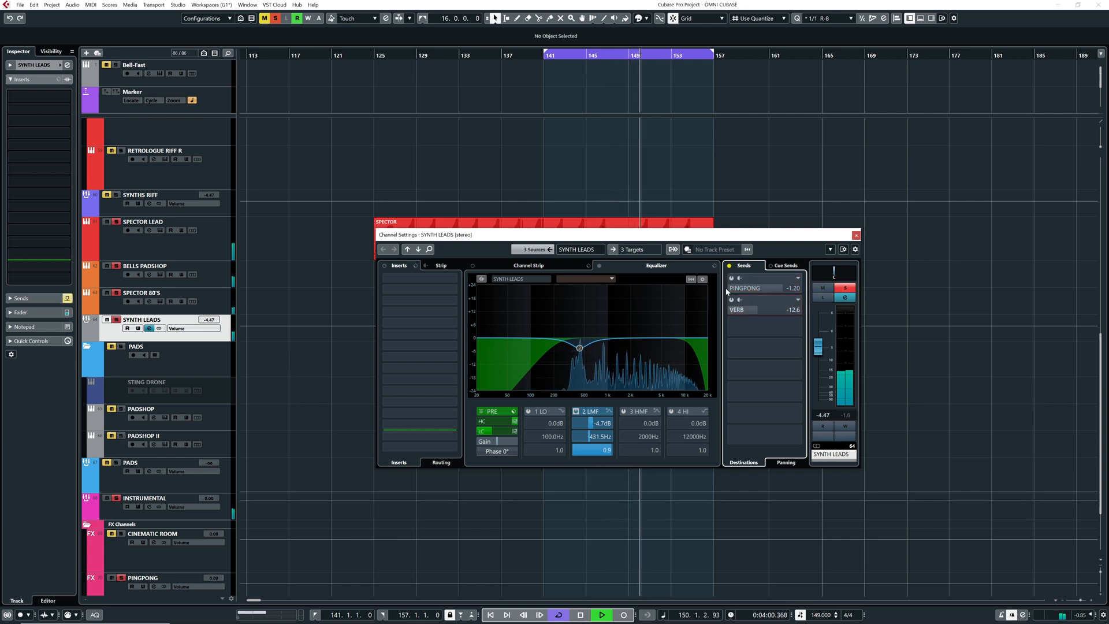
pyautogui.click(729, 267)
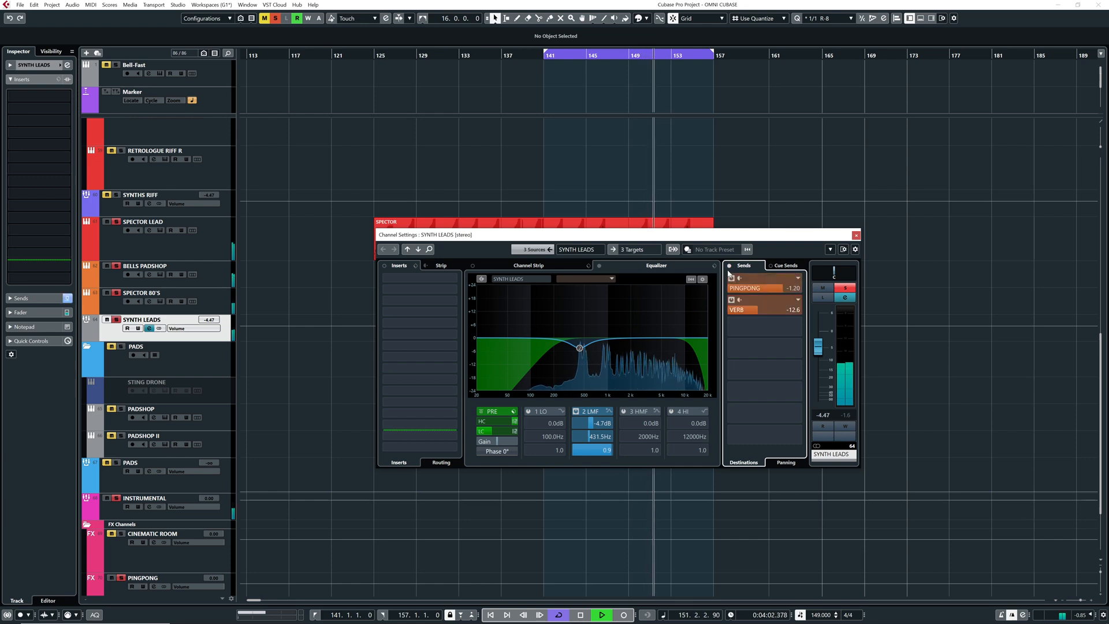
# Clear the SYNTH LEADS solo, replay the full mix from bar 141 and bar 125, and close the channel settings
pyautogui.press('space')
pyautogui.click(542, 61)
pyautogui.press('space')
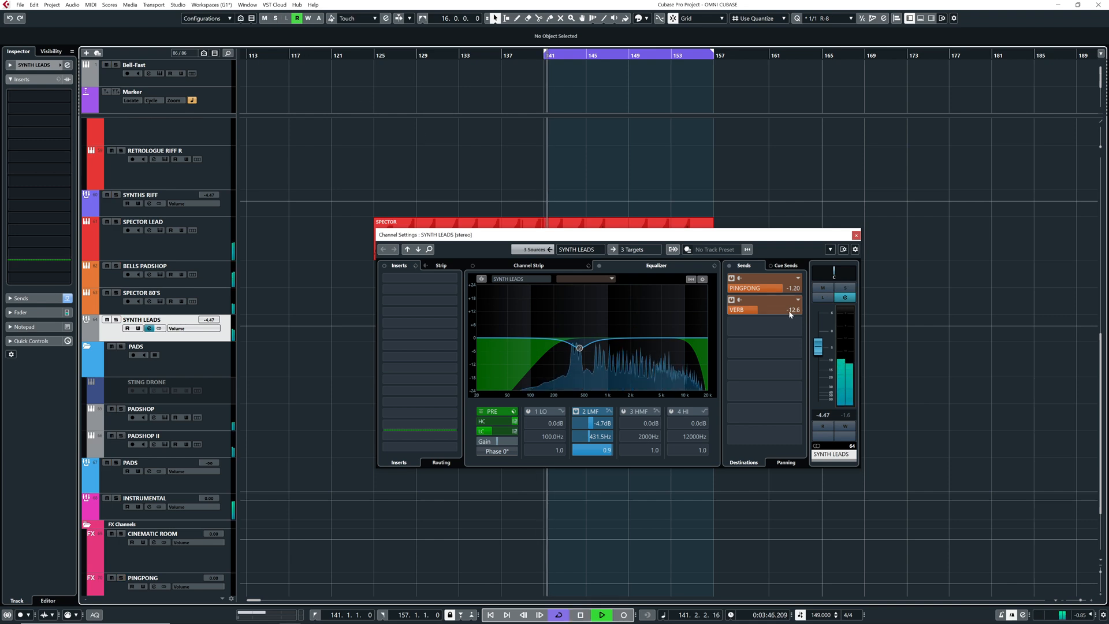
pyautogui.click(361, 56)
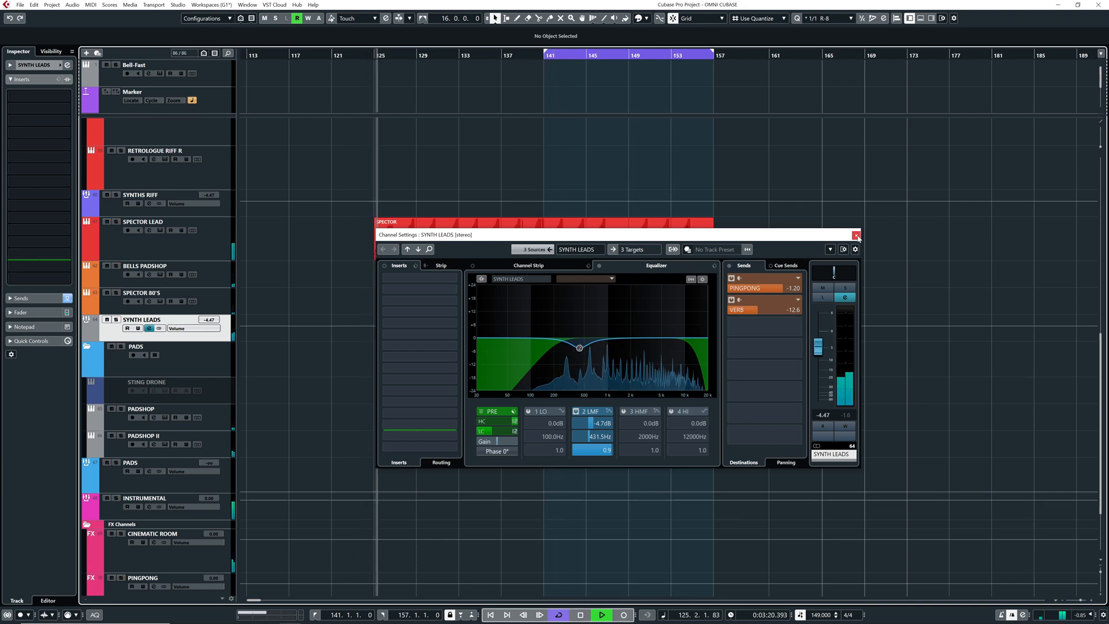
pyautogui.press('e')
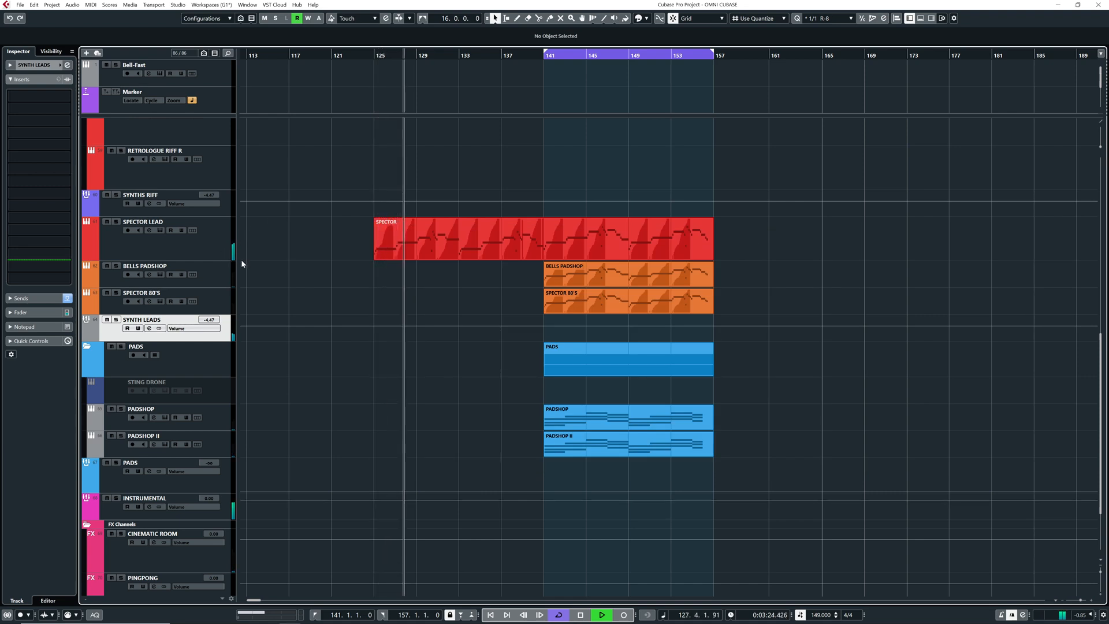
# Raise the SPECTOR LEAD fader to -5.17 dB in its channel settings and close them
pyautogui.click(202, 248)
pyautogui.press('e')
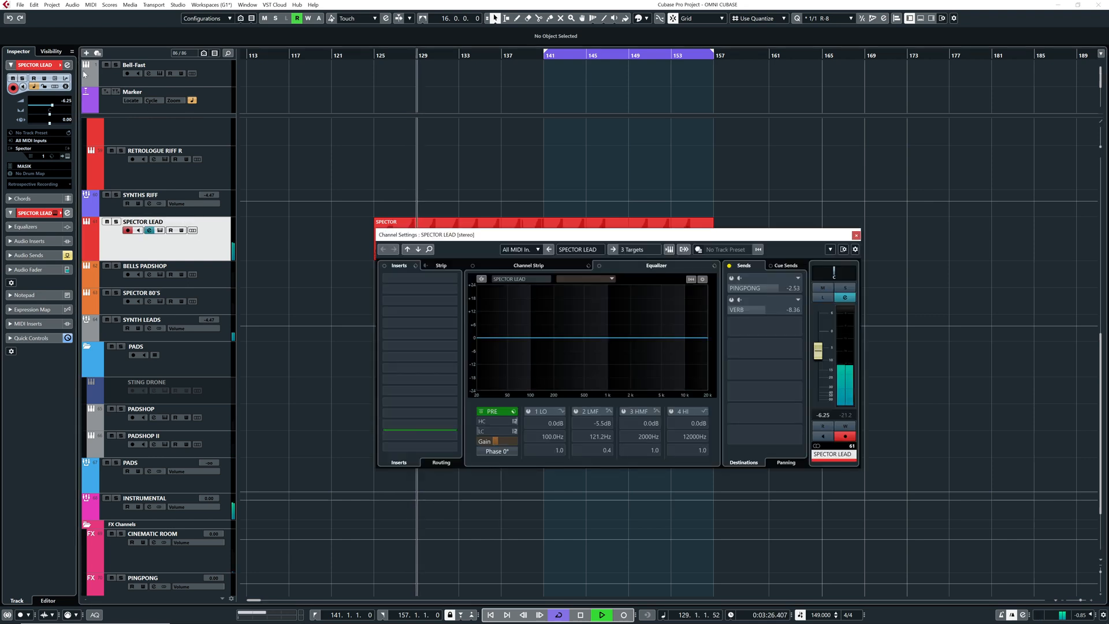
pyautogui.moveTo(818, 356); pyautogui.dragTo(818, 352)
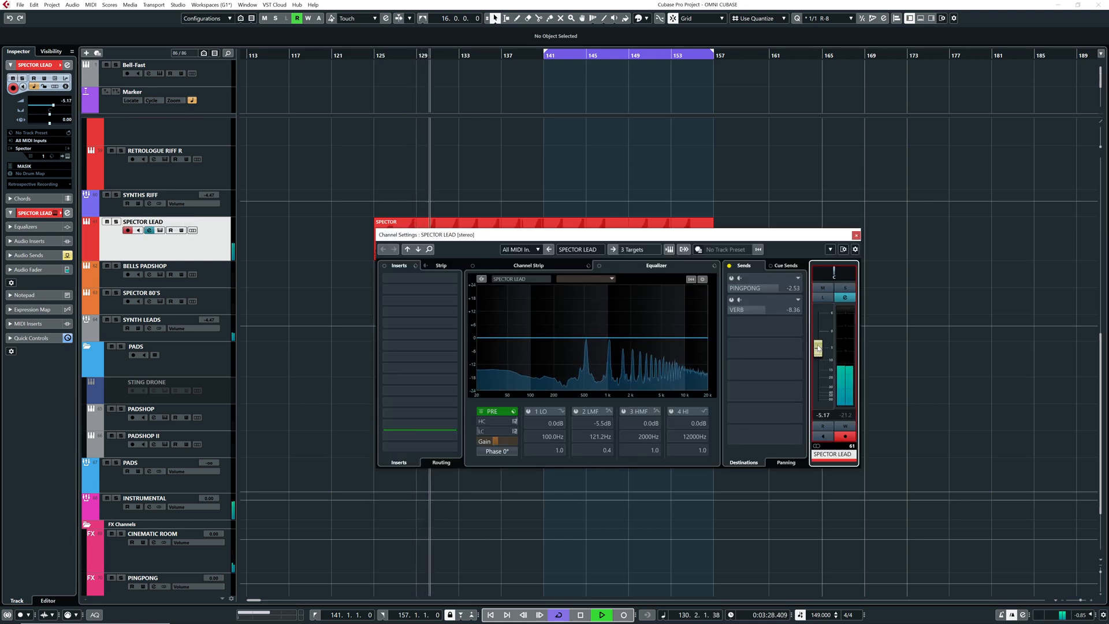
pyautogui.click(856, 235)
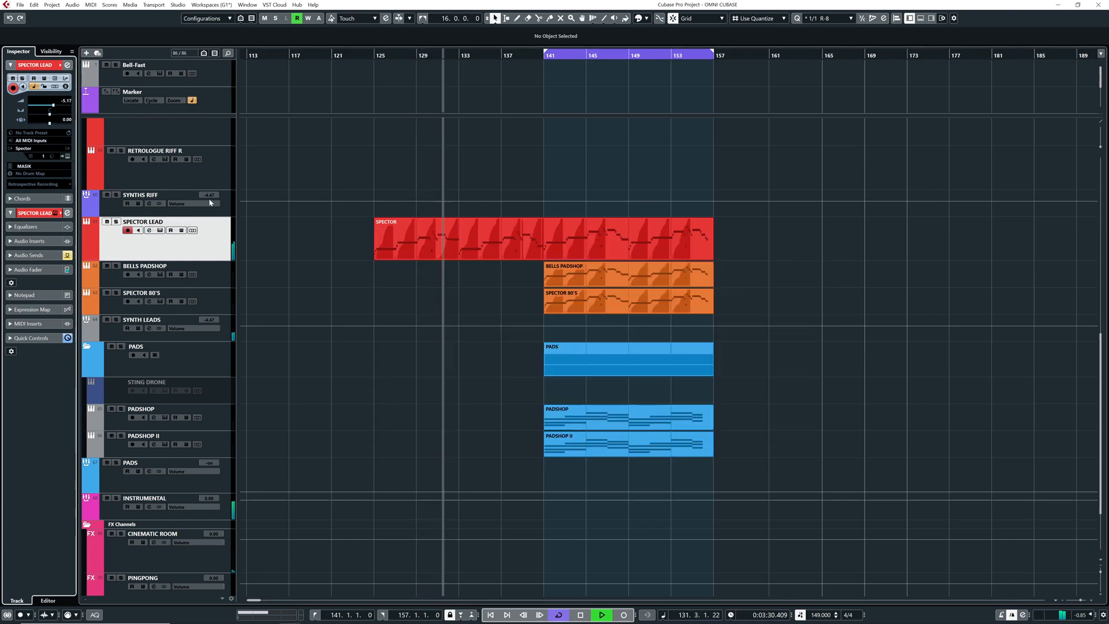
# Disarm recording on the SPECTOR LEAD track while the full mix plays on into the loop at bar 141
pyautogui.scroll(5, 279, 237)
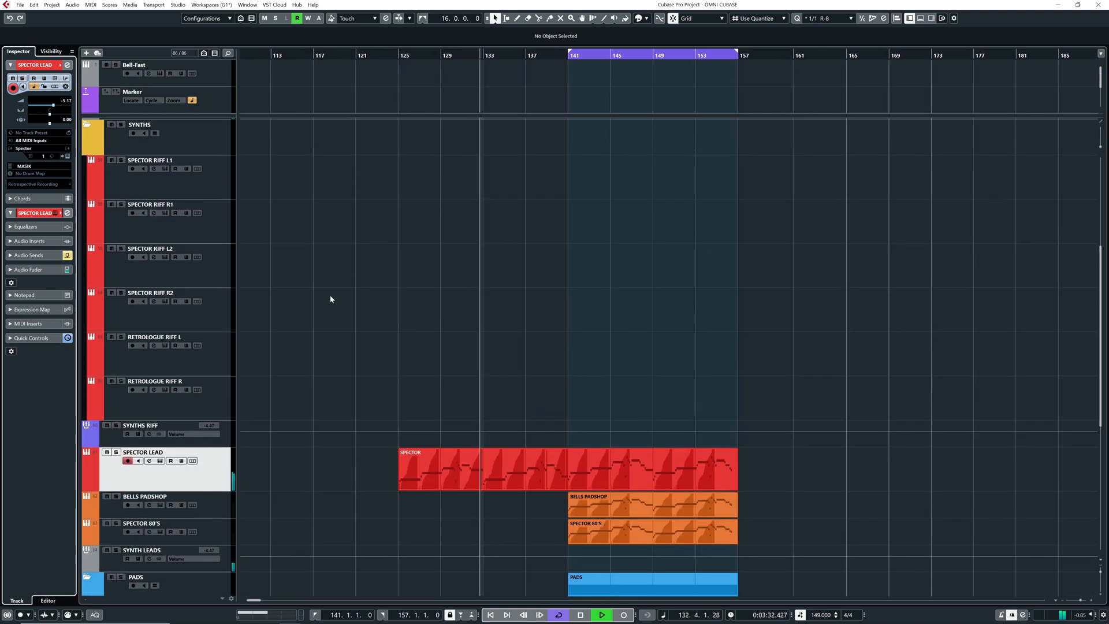
pyautogui.scroll(-2, 330, 288)
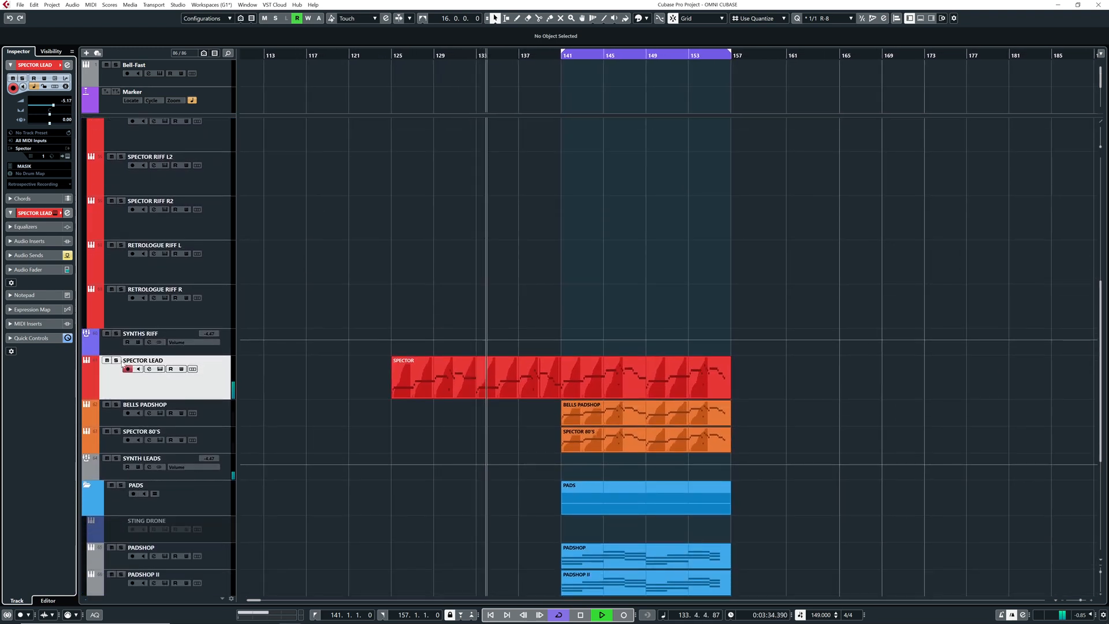
pyautogui.click(116, 361)
pyautogui.click(116, 360)
pyautogui.scroll(-4, 462, 396)
pyautogui.moveTo(452, 374); pyautogui.dragTo(450, 368)
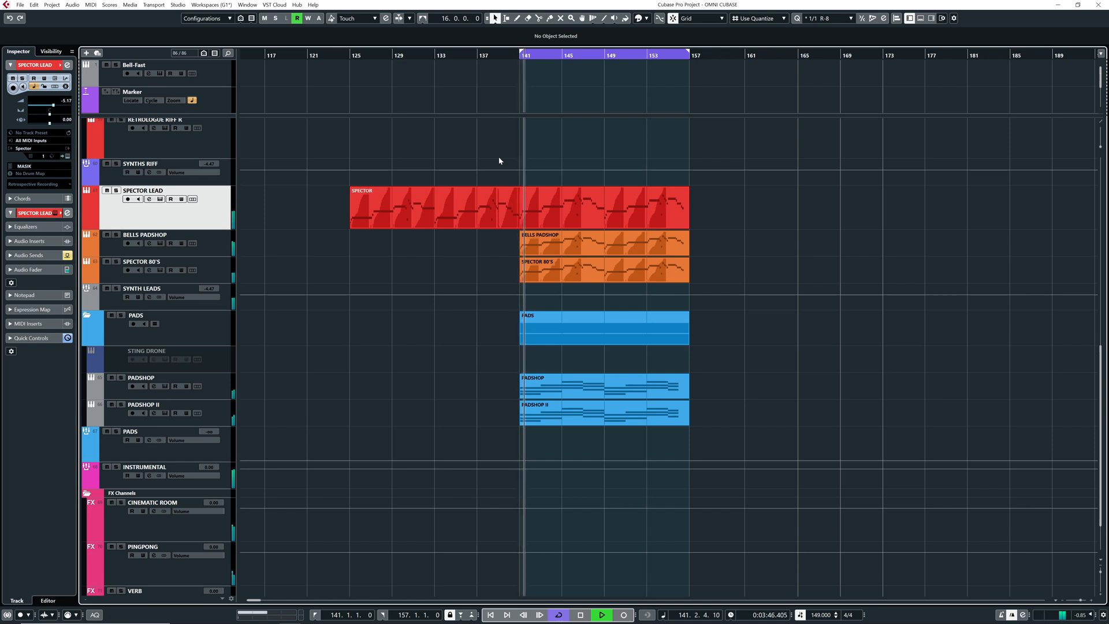
pyautogui.moveTo(487, 251); pyautogui.dragTo(423, 252)
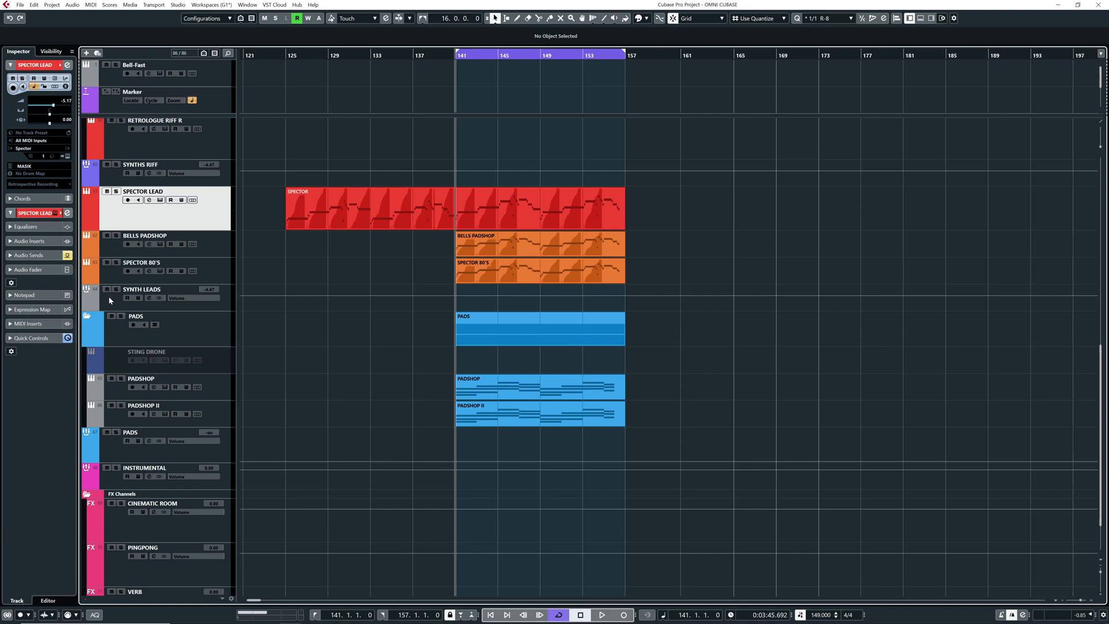
# Replay the loop from bar 141 and compare the mix with SYNTH LEADS muted and unmuted
pyautogui.press('space')
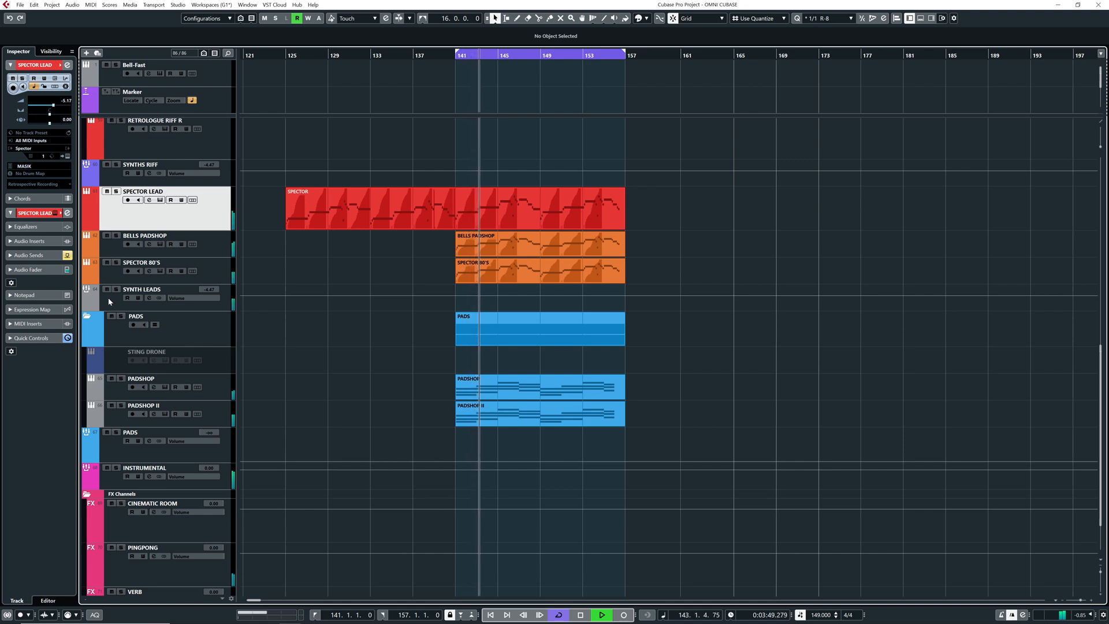
pyautogui.click(107, 291)
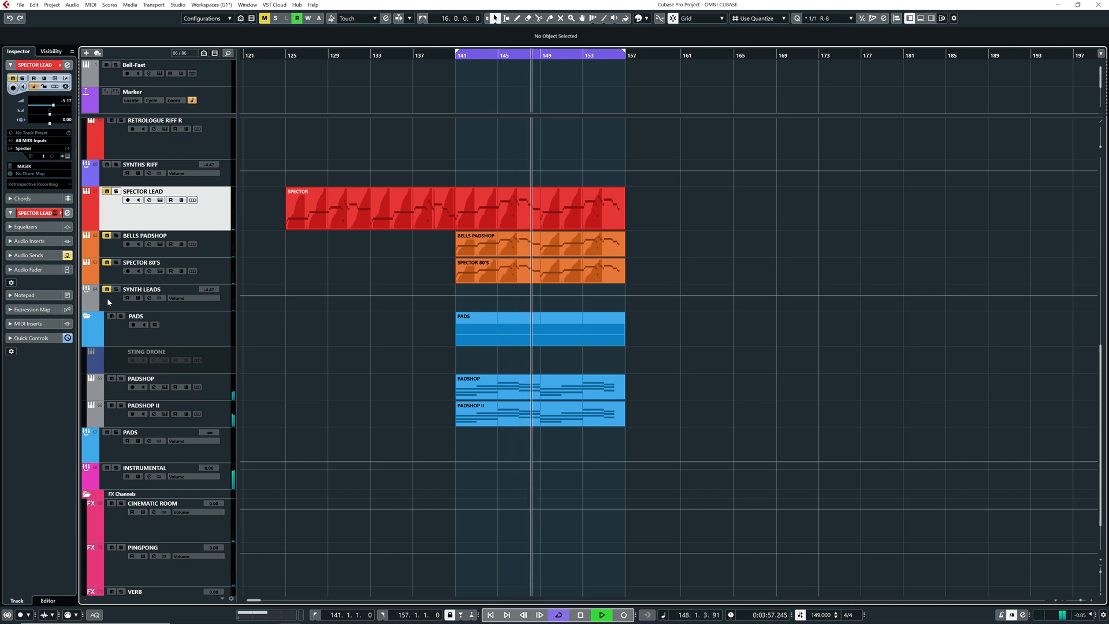
pyautogui.click(107, 291)
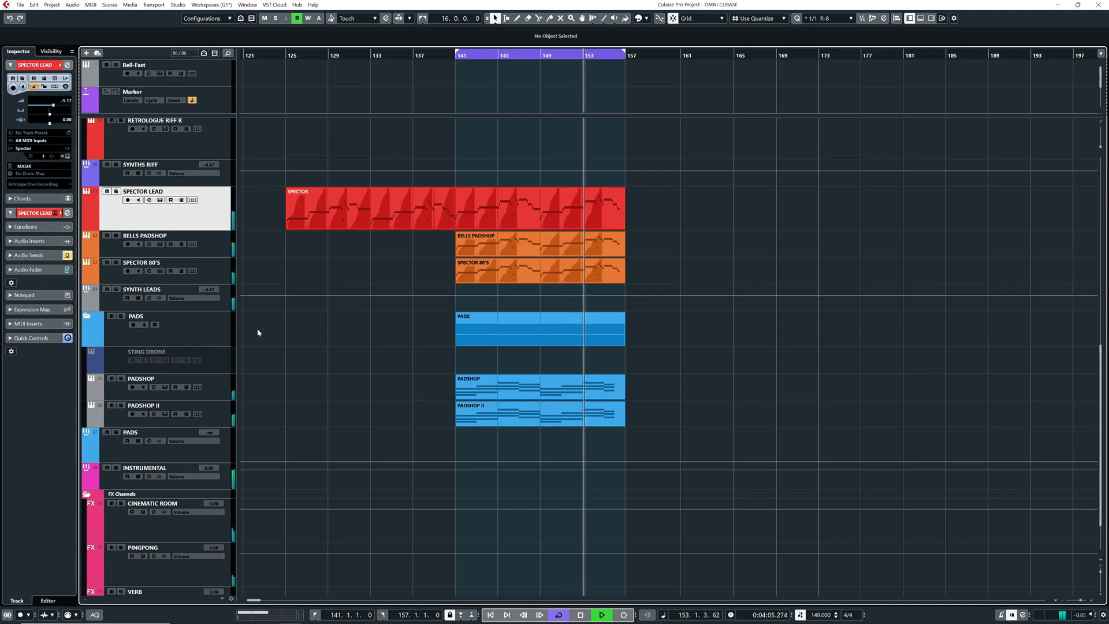
pyautogui.click(107, 290)
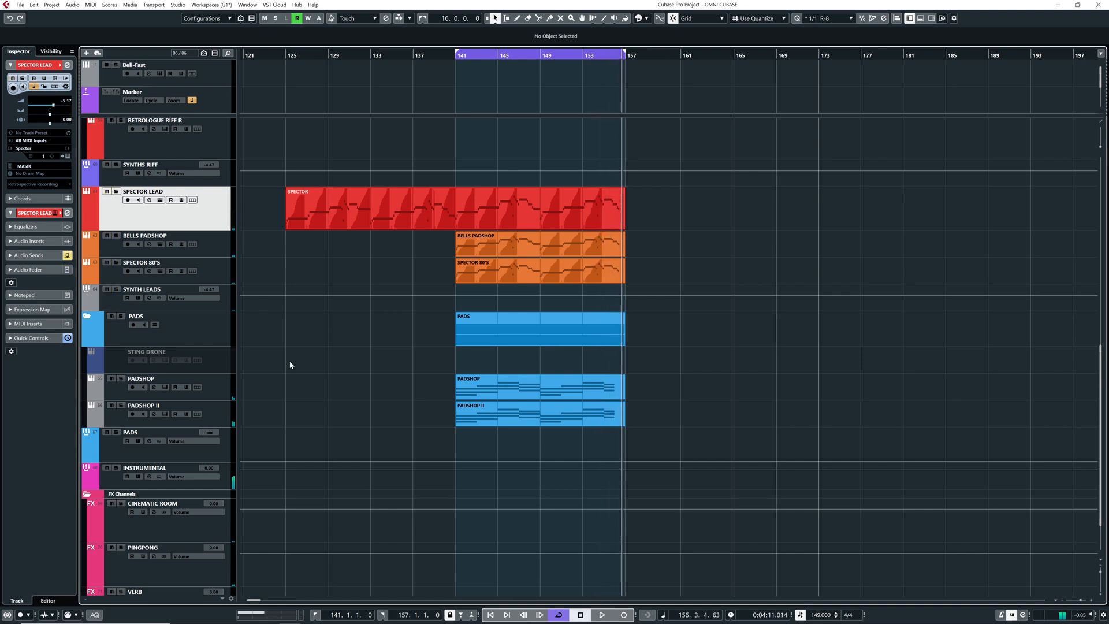
# Show the PADS group's fader and raise it to -4.92 dB while the mix plays
pyautogui.scroll(-2, 342, 356)
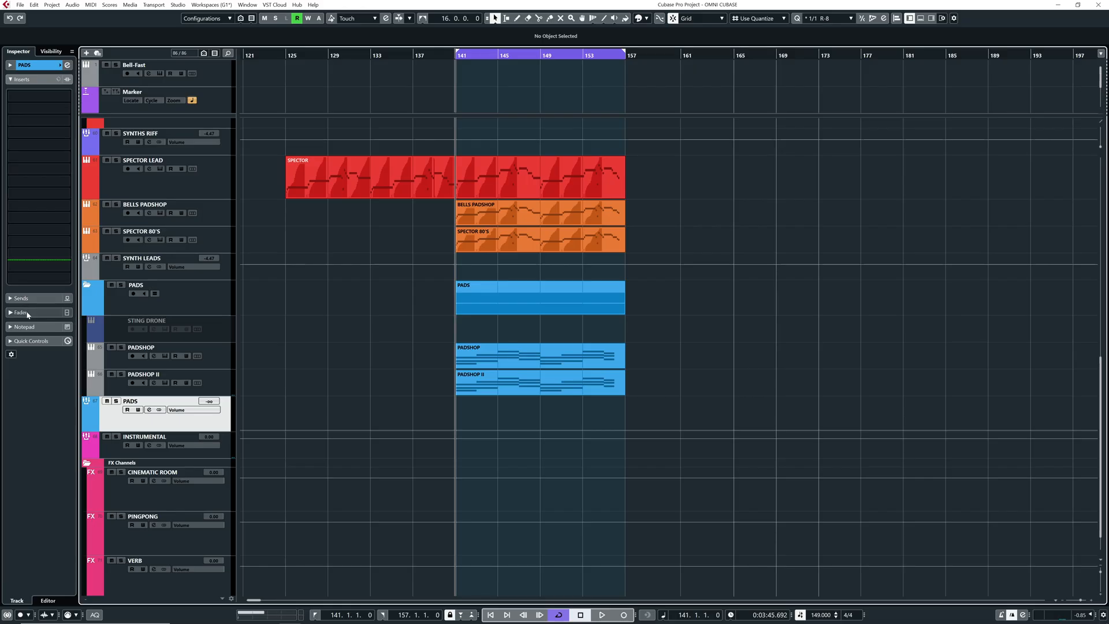
pyautogui.click(28, 313)
pyautogui.press('space')
pyautogui.moveTo(24, 240); pyautogui.dragTo(30, 200)
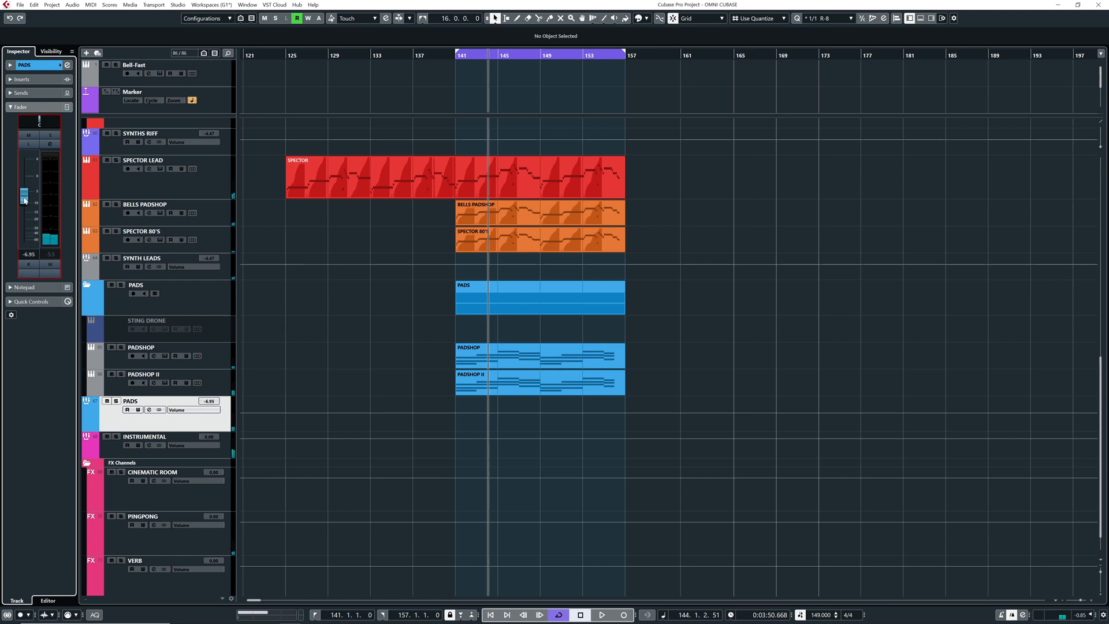
pyautogui.moveTo(24, 201)
pyautogui.mouseDown()
pyautogui.moveTo(23, 184)
pyautogui.moveTo(31, 189)
pyautogui.mouseUp()
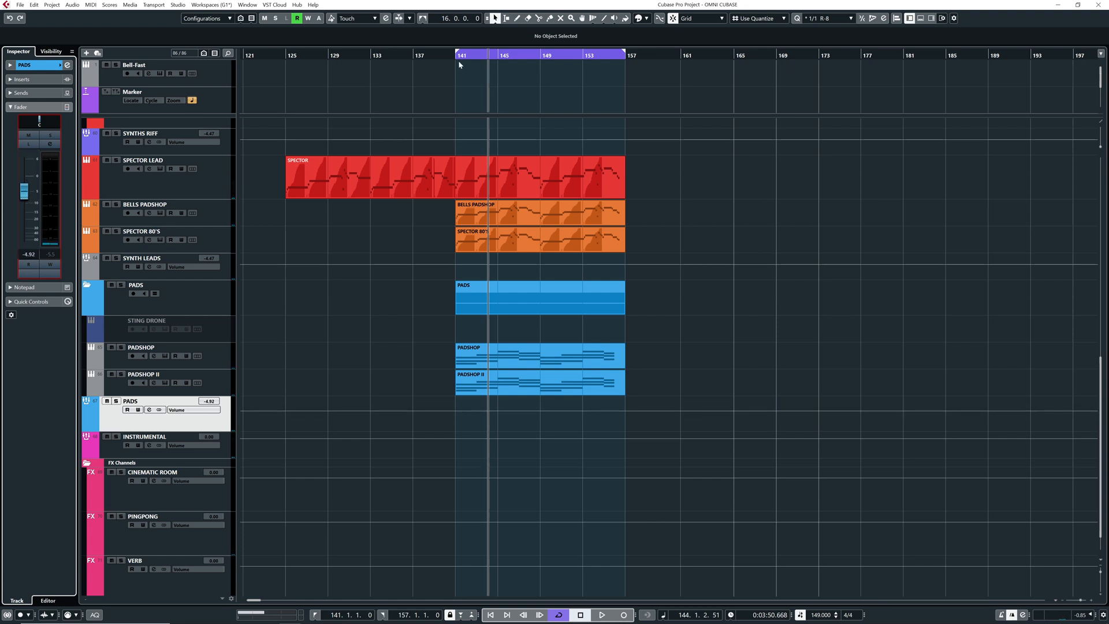
# Replay the loop from bar 141 and set the PADS group fader to -4.55 dB
pyautogui.moveTo(455, 55); pyautogui.dragTo(456, 60)
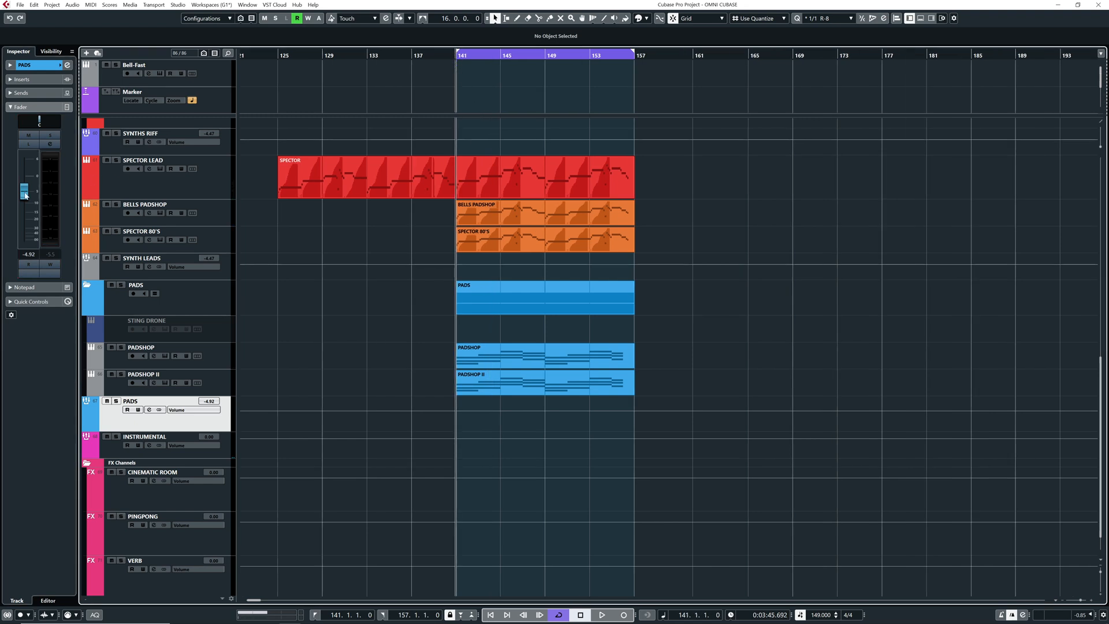
pyautogui.press('space')
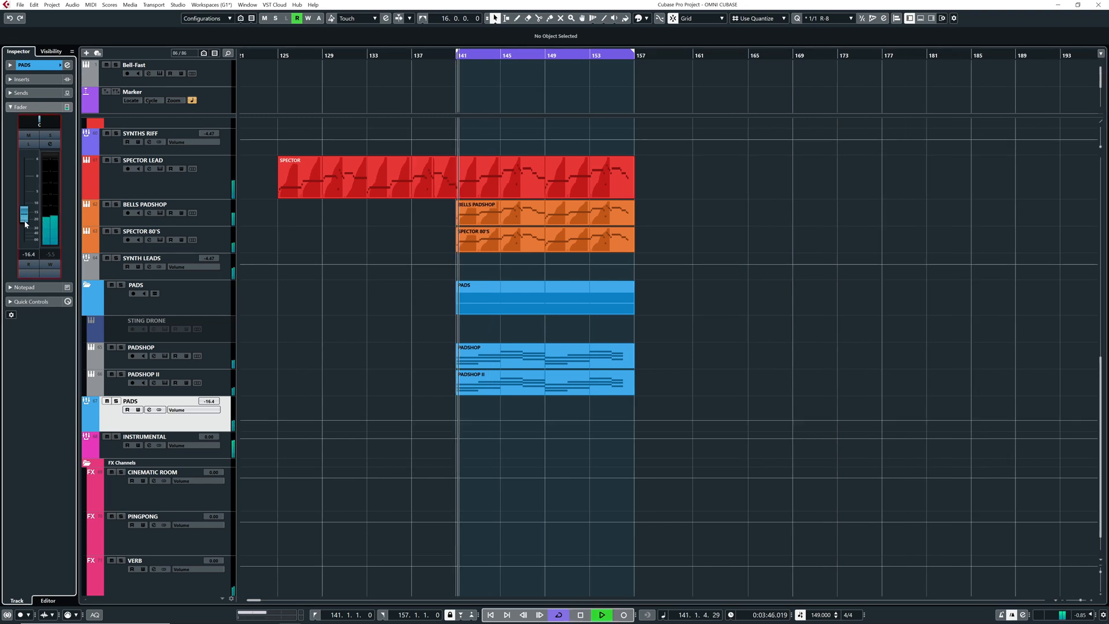
pyautogui.moveTo(24, 196)
pyautogui.mouseDown()
pyautogui.moveTo(20, 178)
pyautogui.moveTo(24, 194)
pyautogui.mouseUp()
# Solo the PADS group, replay it from bar 141 and add a low-cut filter in its channel EQ
pyautogui.click(116, 400)
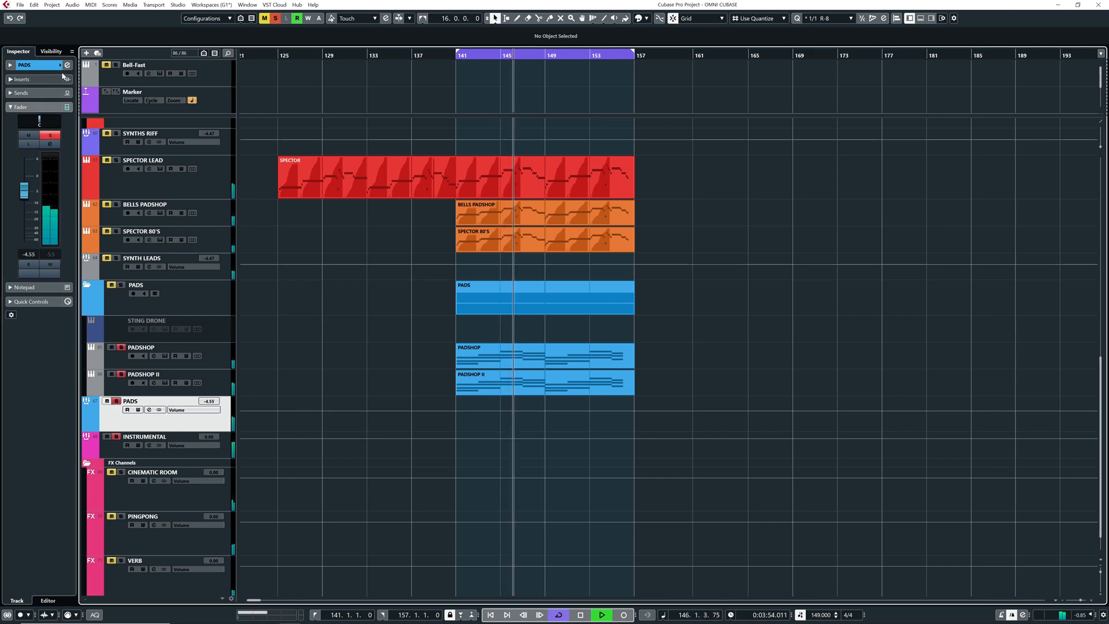
pyautogui.click(149, 410)
pyautogui.click(457, 56)
pyautogui.moveTo(494, 432); pyautogui.dragTo(520, 432)
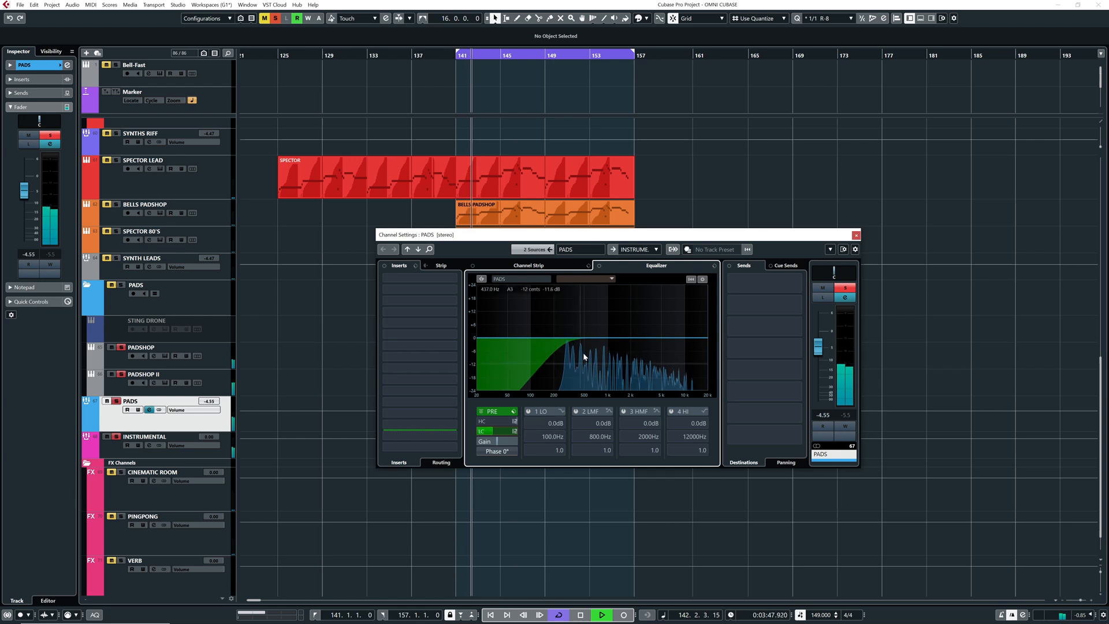
# Dip the PADS low-mids by 3.7 dB at about 355 Hz with a Q of 0.5 and enable a high cut near 9954 Hz
pyautogui.click(569, 336)
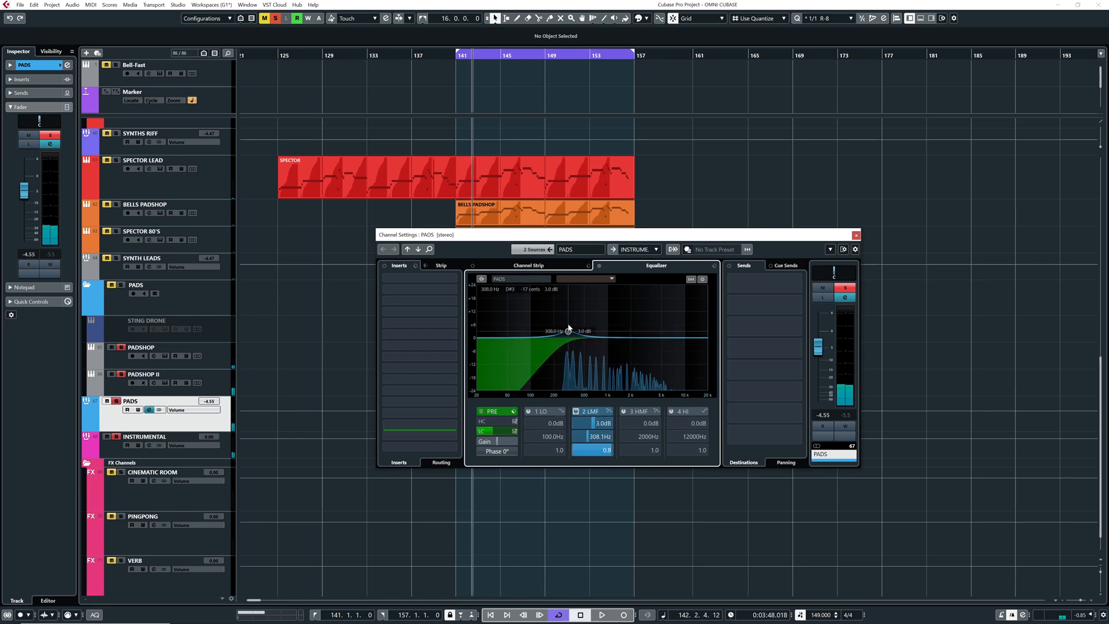
pyautogui.press('space')
pyautogui.moveTo(568, 339)
pyautogui.mouseDown()
pyautogui.moveTo(571, 318)
pyautogui.moveTo(574, 350)
pyautogui.mouseUp()
pyautogui.press('space')
pyautogui.press('space')
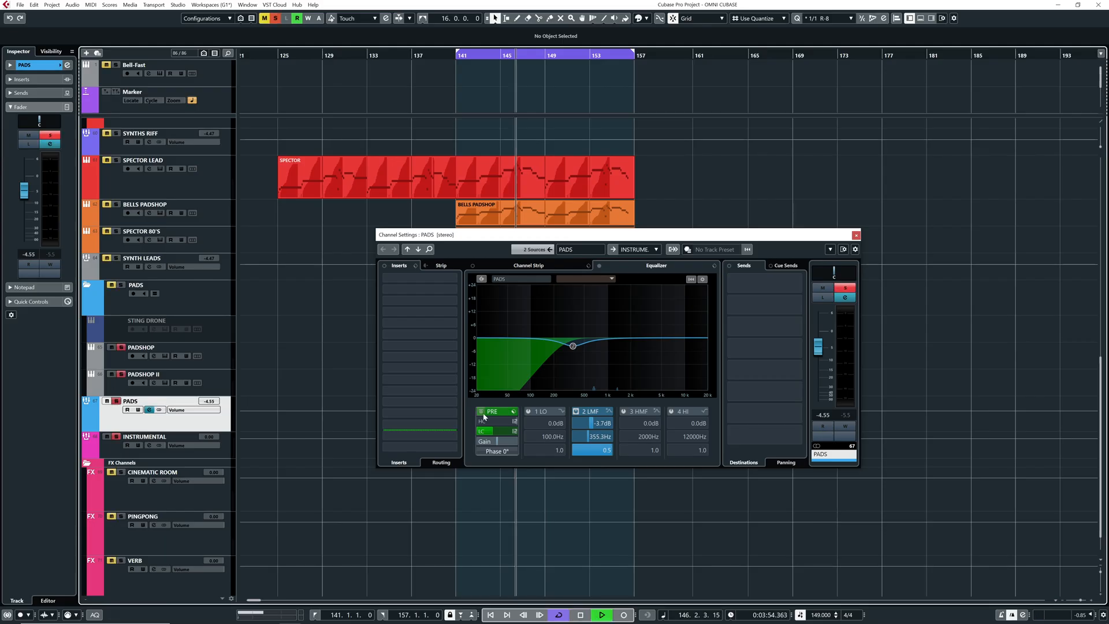
pyautogui.click(480, 421)
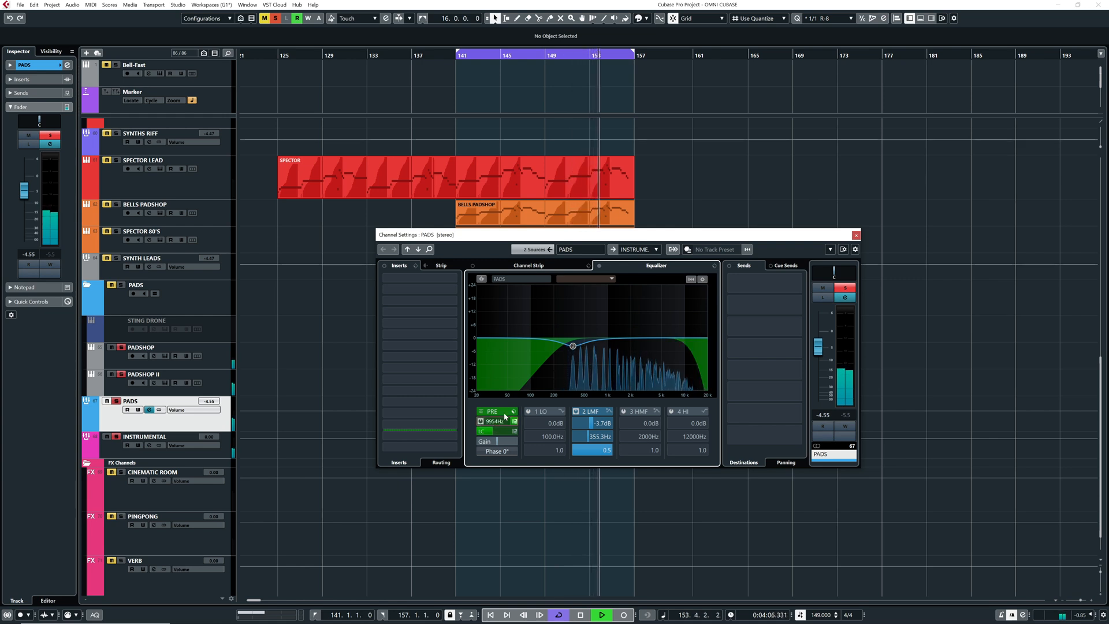
# Try a high-mid cut of 2.6 dB at about 2938 Hz with a Q of 2.3 on PADS, compare it and switch the band off
pyautogui.moveTo(651, 341); pyautogui.dragTo(648, 333)
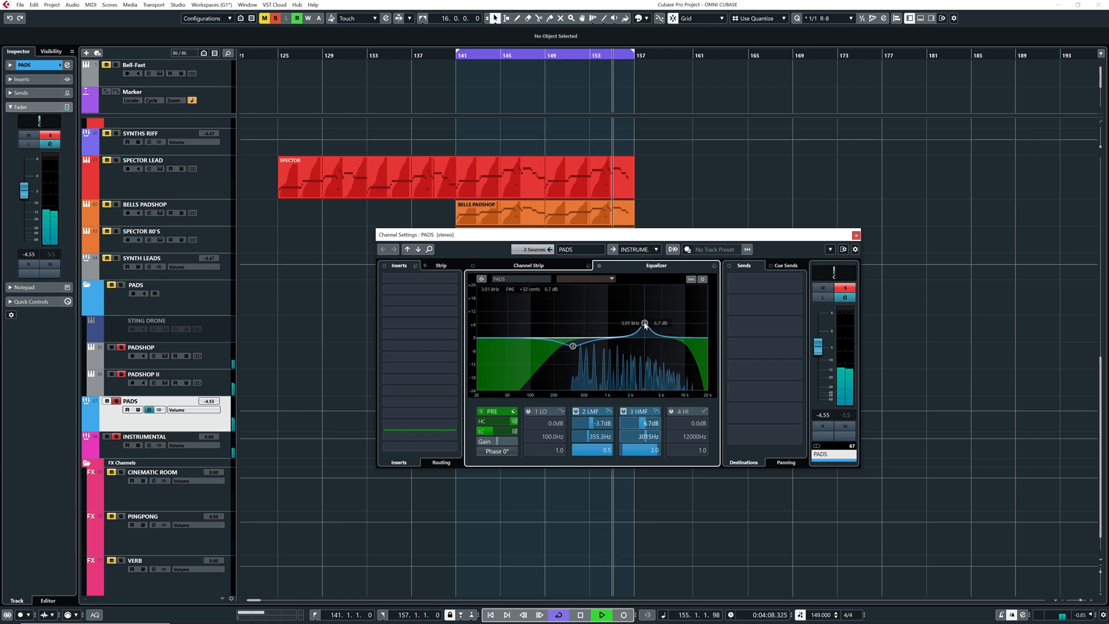
pyautogui.scroll(-2, 650, 323)
pyautogui.moveTo(652, 322); pyautogui.dragTo(645, 346)
pyautogui.click(466, 56)
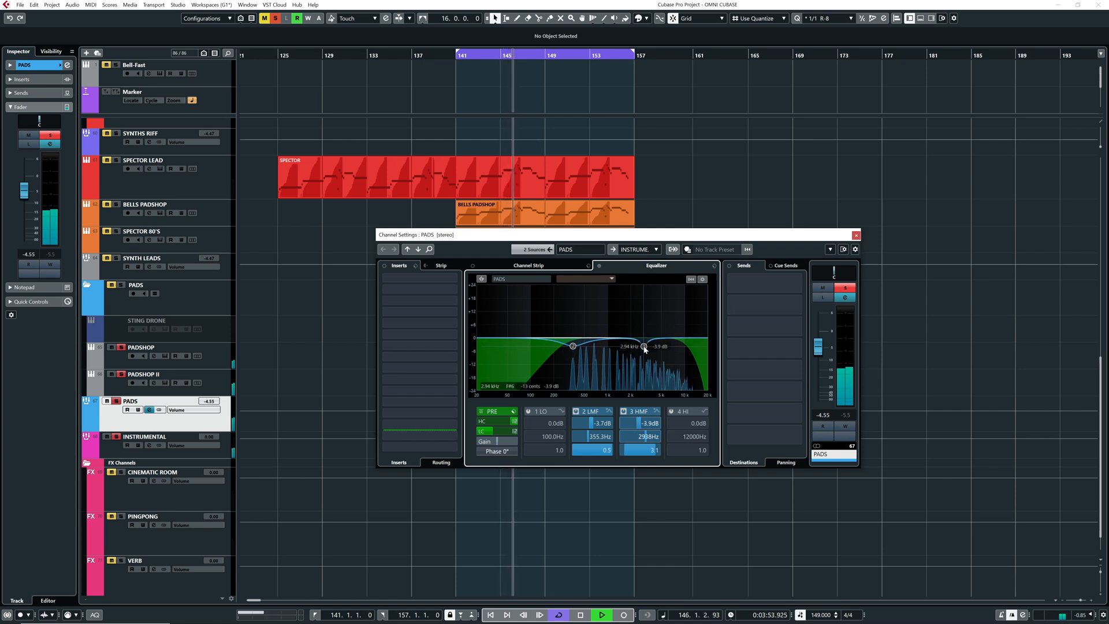
pyautogui.click(624, 411)
pyautogui.click(623, 412)
pyautogui.click(624, 412)
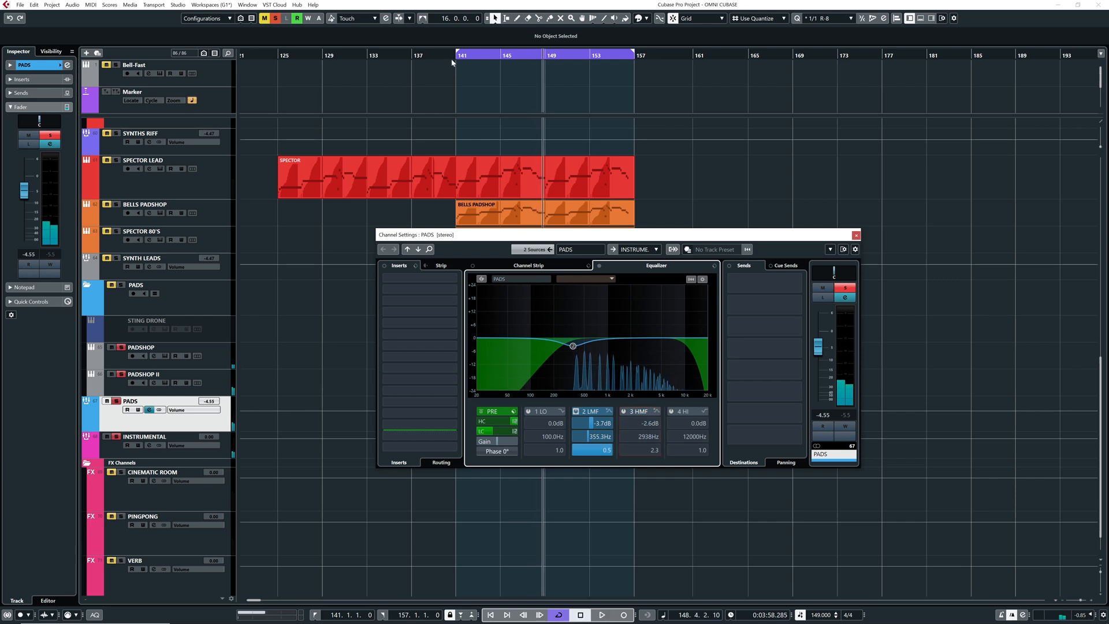
# Clear the PADS solo and replay the full mix from bar 141
pyautogui.moveTo(453, 59); pyautogui.dragTo(358, 58)
pyautogui.click(277, 19)
pyautogui.press('space')
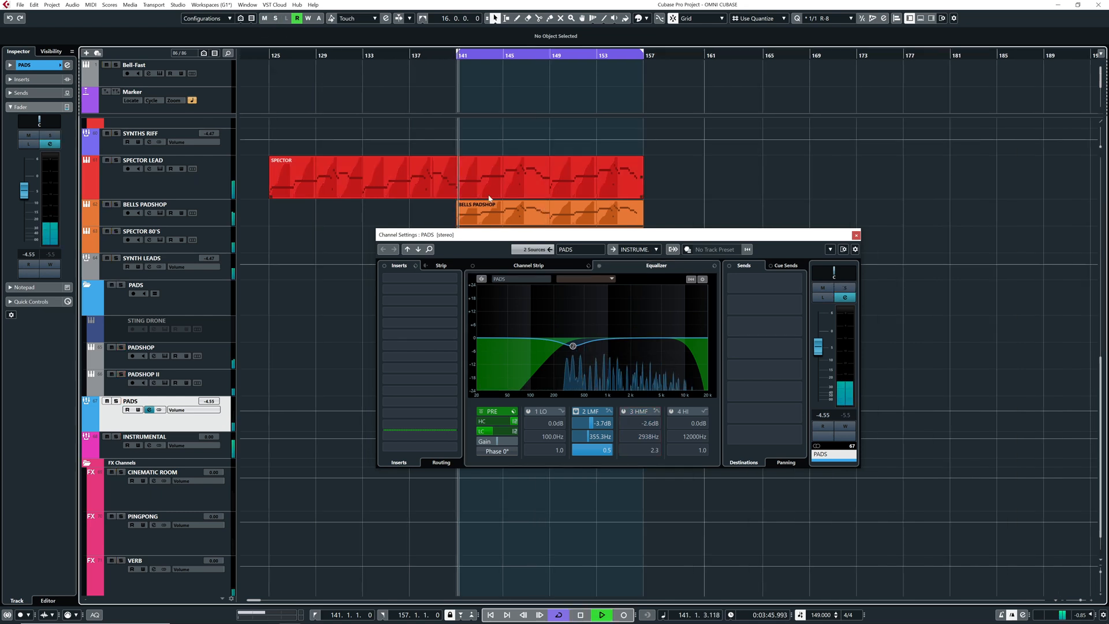
# Set the PADS low-mid cut to -4.3 dB at about 420 Hz and raise the PADS fader to -0.73 dB
pyautogui.moveTo(574, 343); pyautogui.dragTo(573, 380)
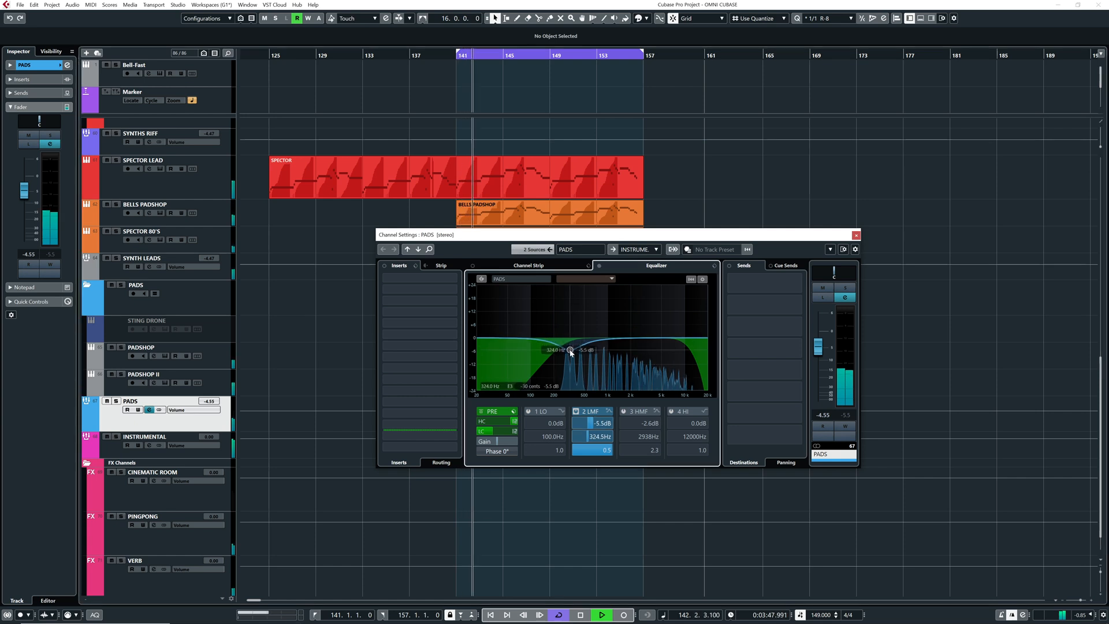
pyautogui.moveTo(818, 347); pyautogui.dragTo(818, 336)
pyautogui.moveTo(570, 350)
pyautogui.mouseDown()
pyautogui.moveTo(574, 317)
pyautogui.moveTo(580, 349)
pyautogui.mouseUp()
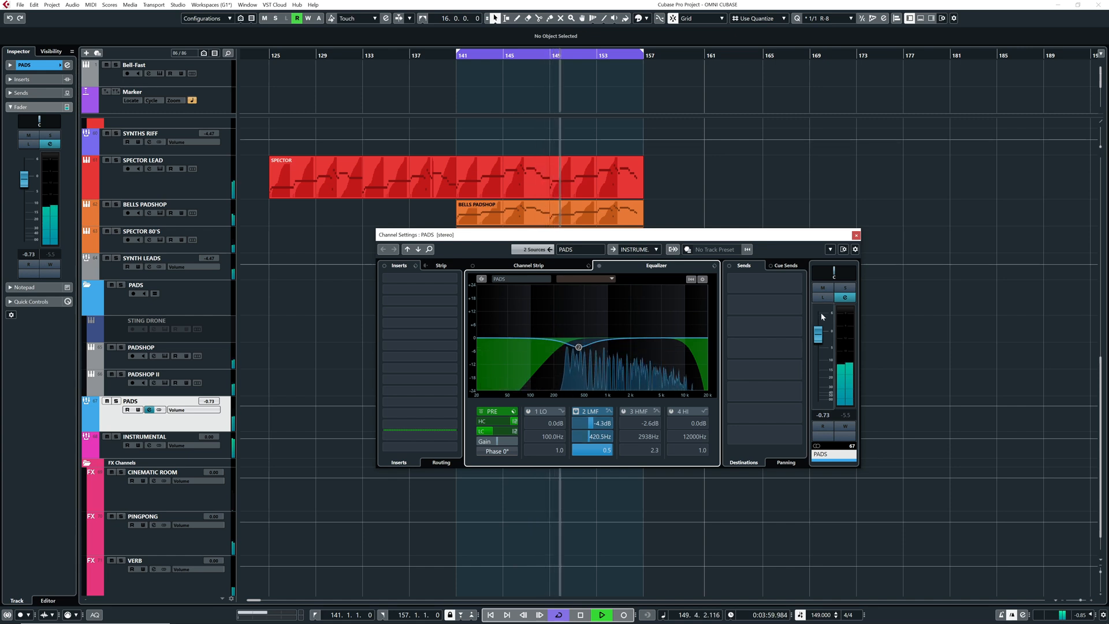
# Compare the mix with PADS muted and unmuted, and replay it from bar 139 with the channel settings closed
pyautogui.click(822, 287)
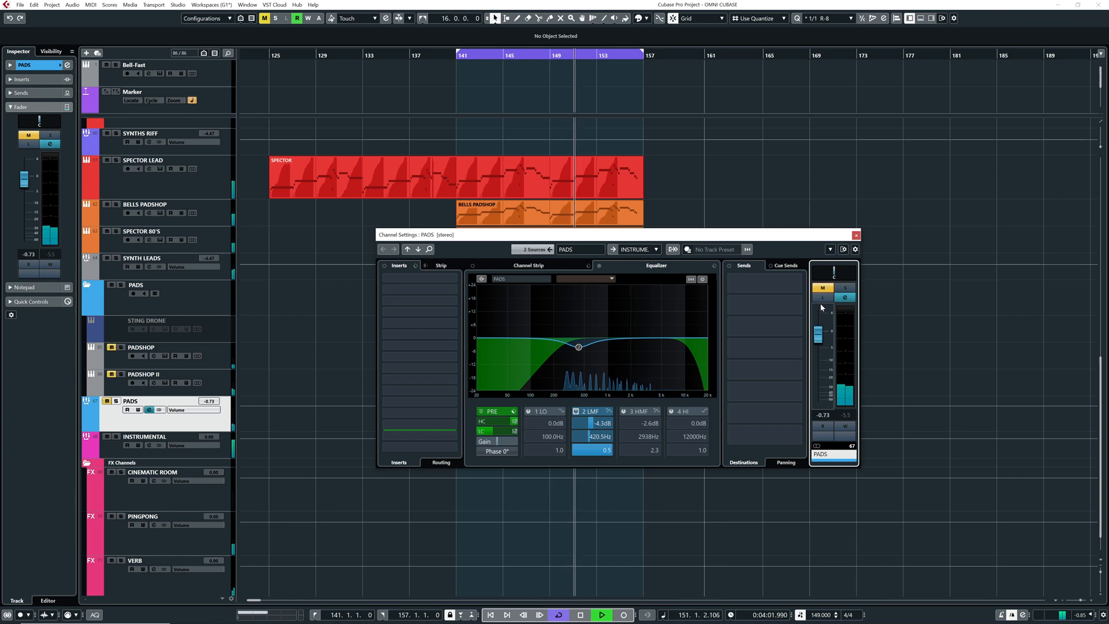
pyautogui.click(822, 287)
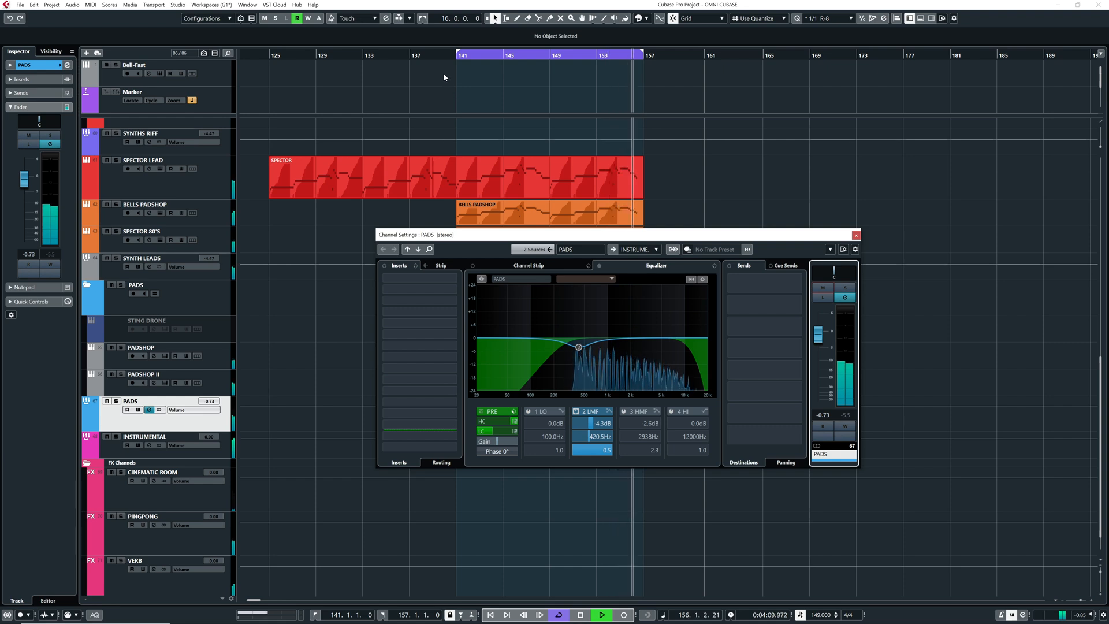
pyautogui.press('space')
pyautogui.click(437, 57)
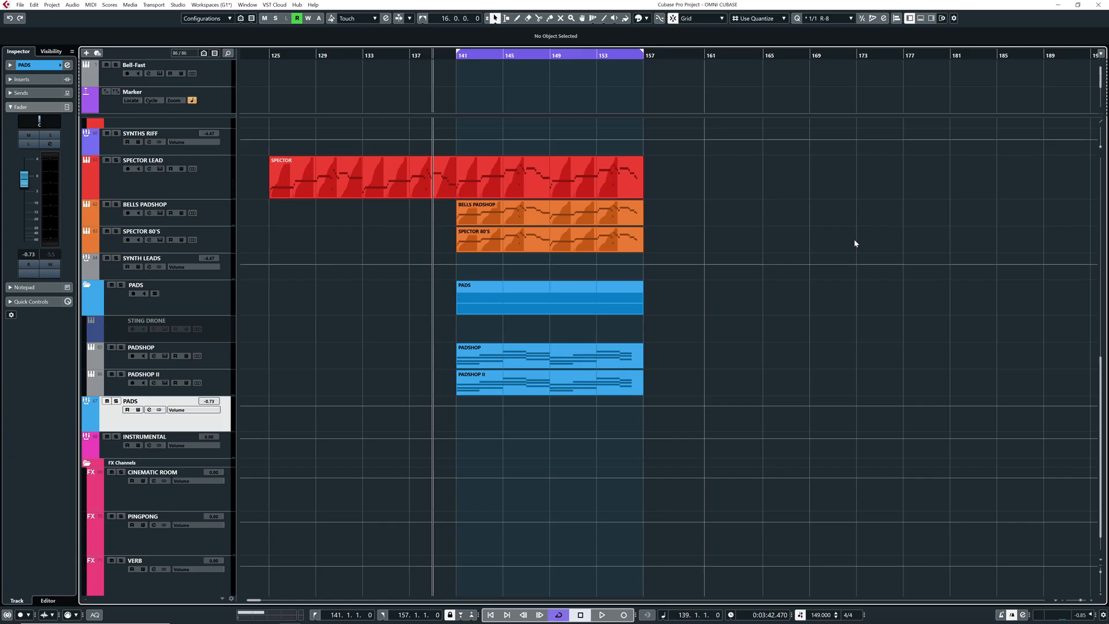
pyautogui.press('space')
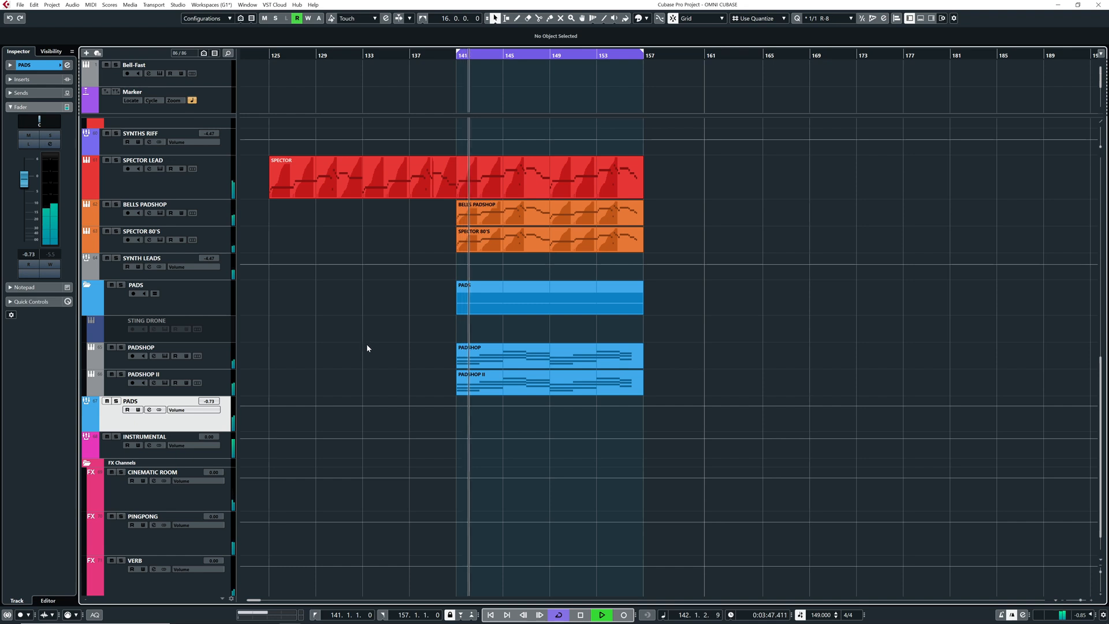
# Retouch the PADS EQ curve in its channel settings during playback and close them
pyautogui.click(67, 68)
pyautogui.moveTo(619, 338); pyautogui.dragTo(594, 341)
pyautogui.click(855, 235)
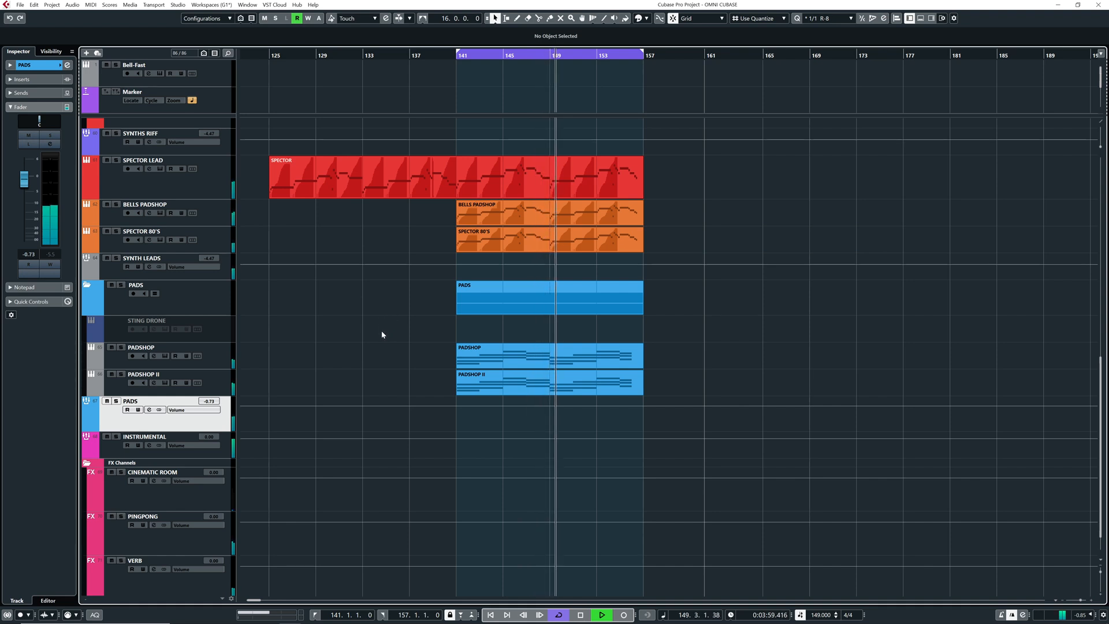
# Replay the loop from bar 141 and compare it with the tracks from SPECTOR LEAD through PADS muted and unmuted
pyautogui.press('space')
pyautogui.click(455, 56)
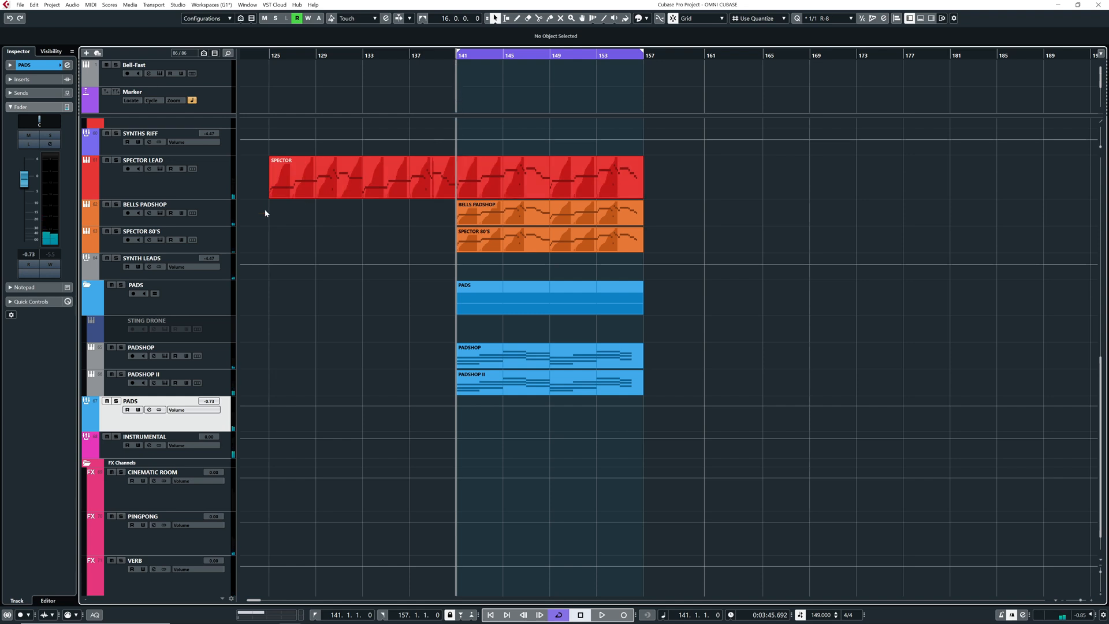
pyautogui.moveTo(106, 160); pyautogui.dragTo(108, 402)
pyautogui.press('space')
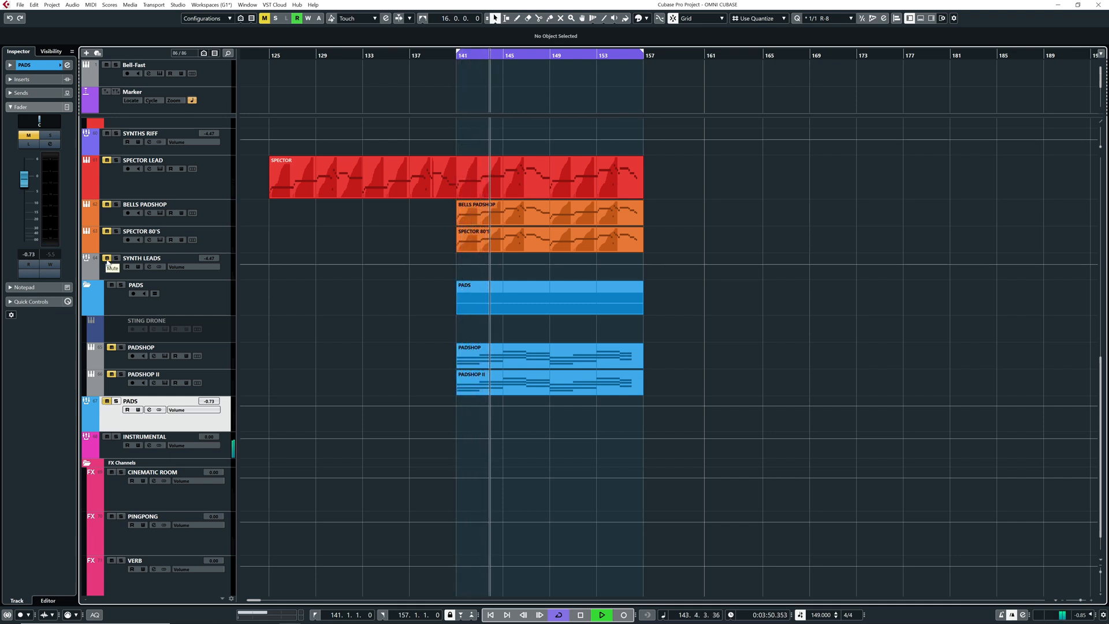
pyautogui.moveTo(107, 160); pyautogui.dragTo(108, 402)
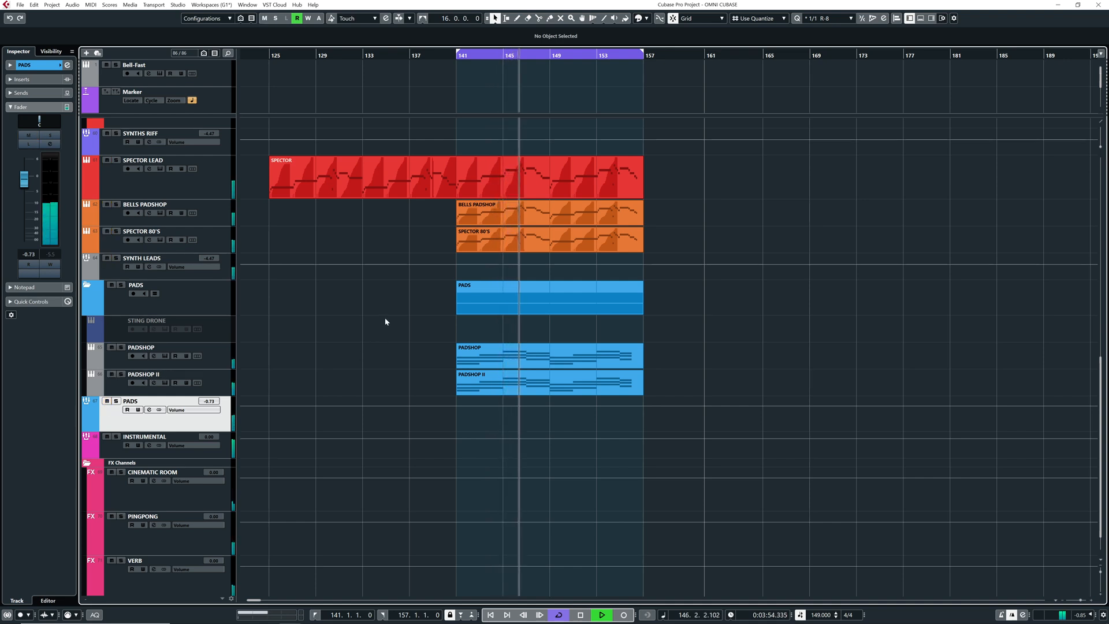
# Listen to the full mix through to the end of the loop and stop playback
pyautogui.moveTo(393, 320); pyautogui.dragTo(355, 325)
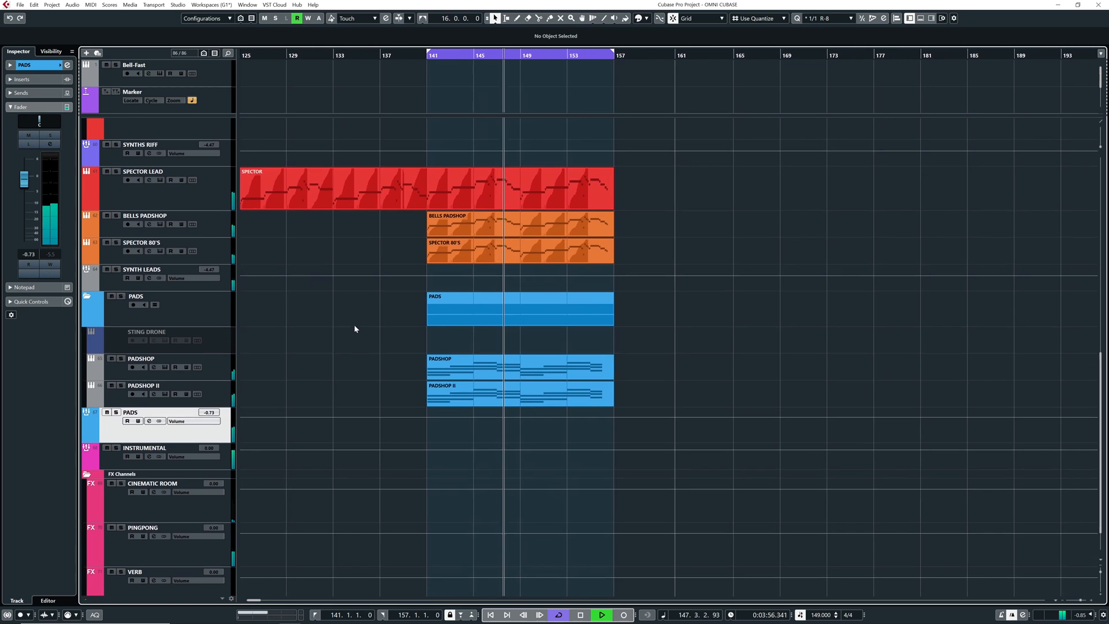
pyautogui.scroll(-2, 211, 272)
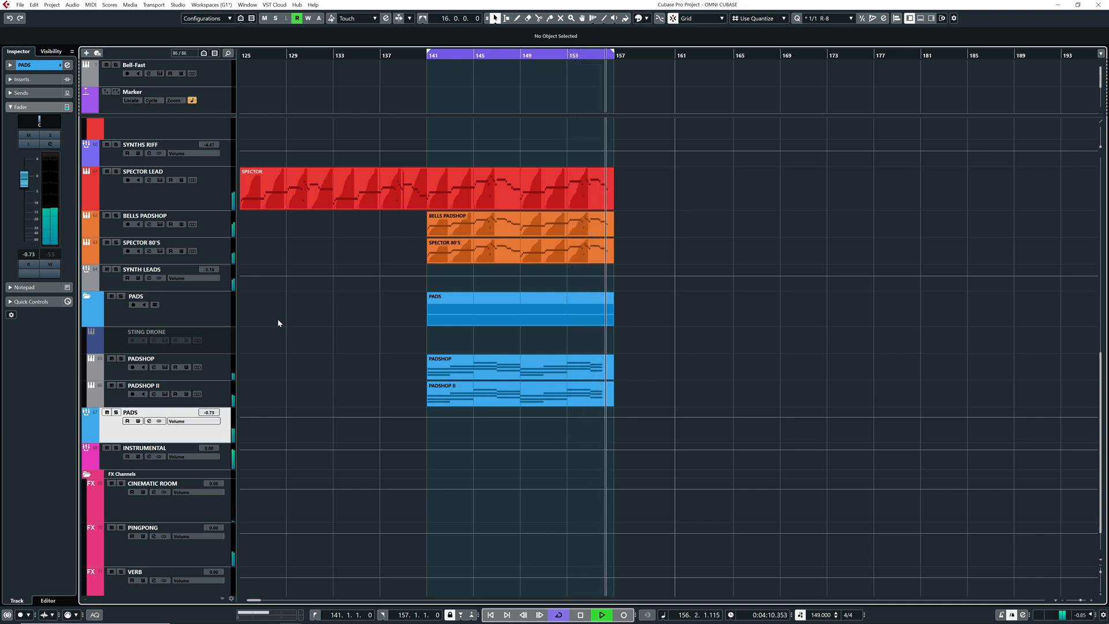
pyautogui.press('space')
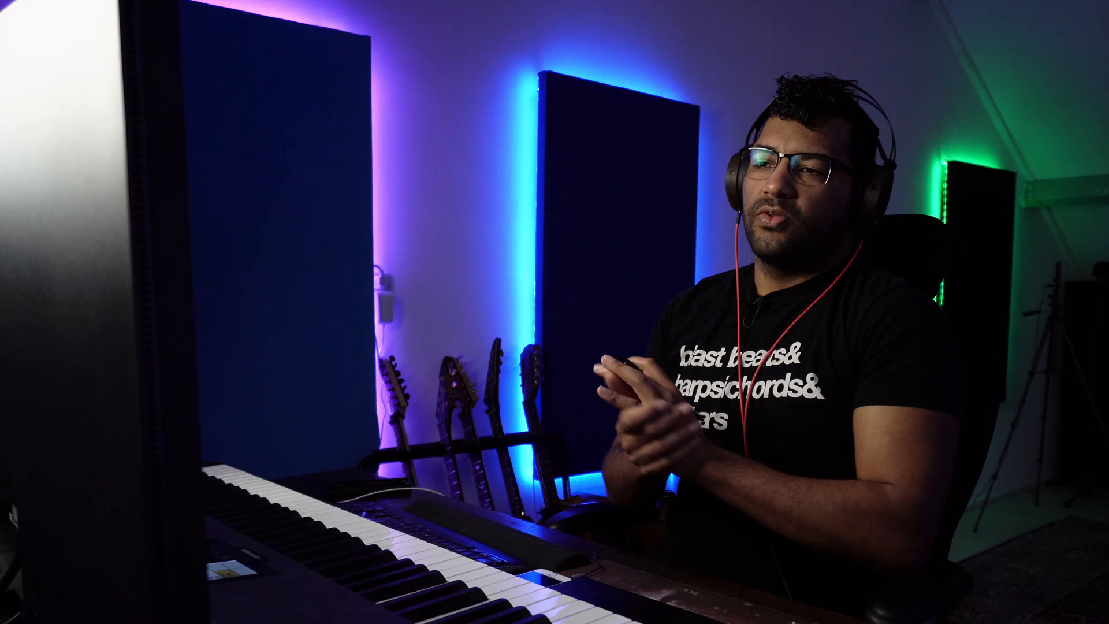